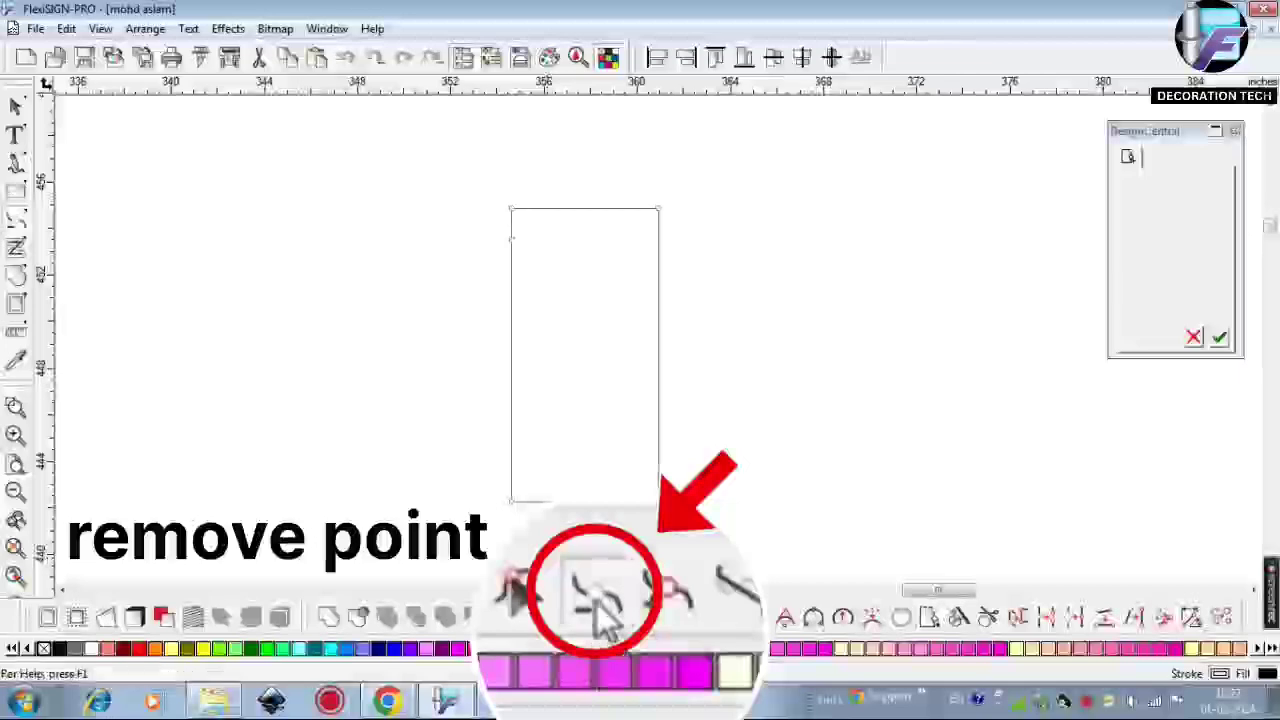
# Remove the rectangle's upper-left corner point to slope its top, and shrink the shape to about 5.77 in wide by 11.35 in high
pyautogui.click(509, 209)
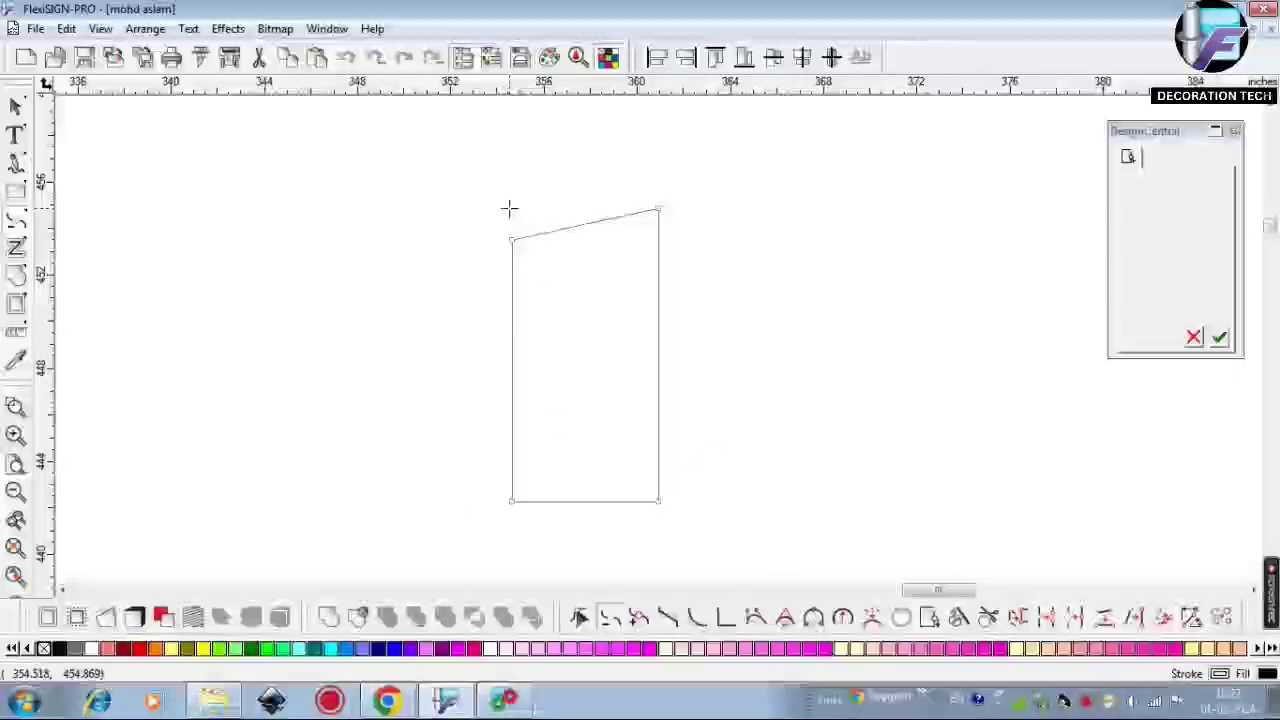
pyautogui.click(16, 107)
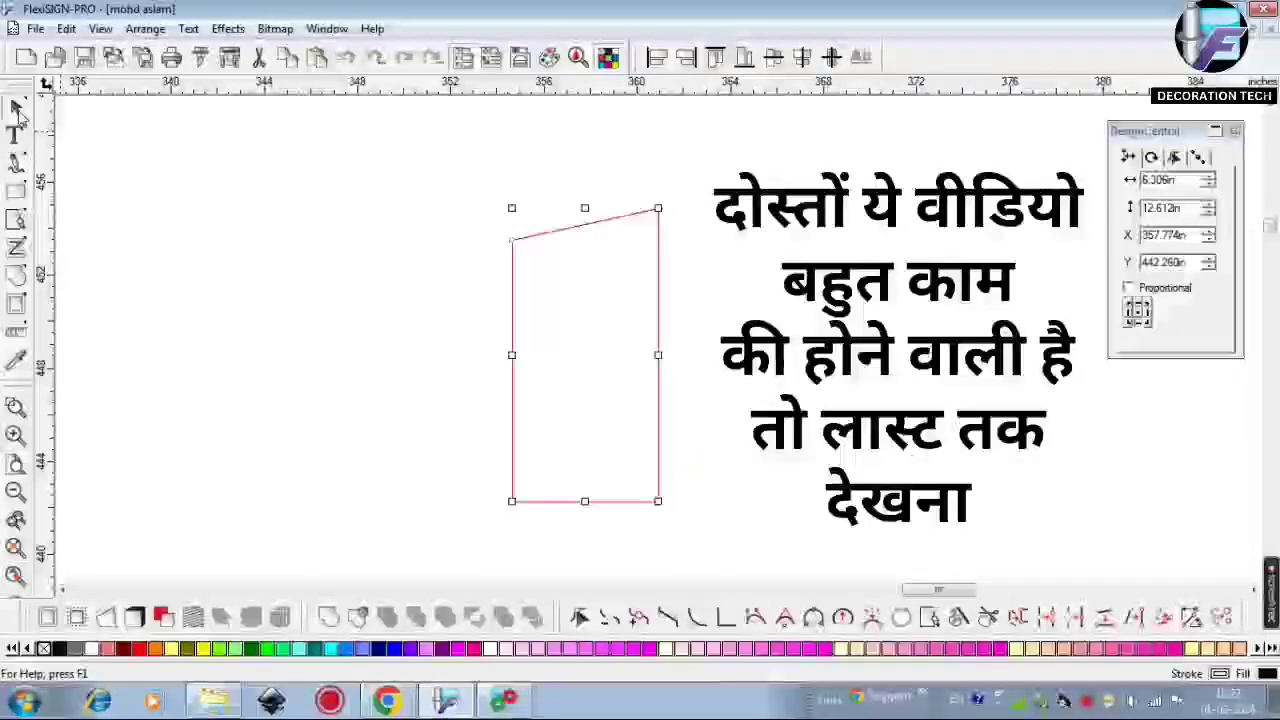
pyautogui.moveTo(582, 503); pyautogui.dragTo(583, 472)
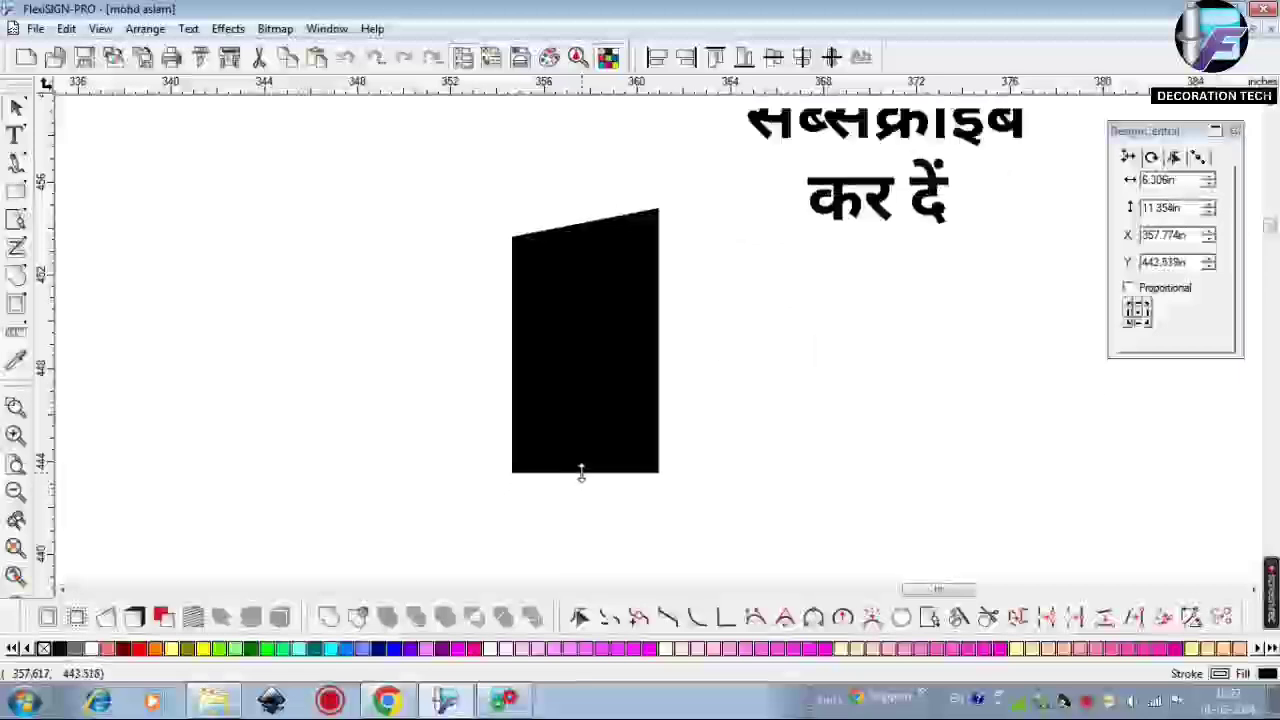
pyautogui.moveTo(652, 340); pyautogui.dragTo(645, 340)
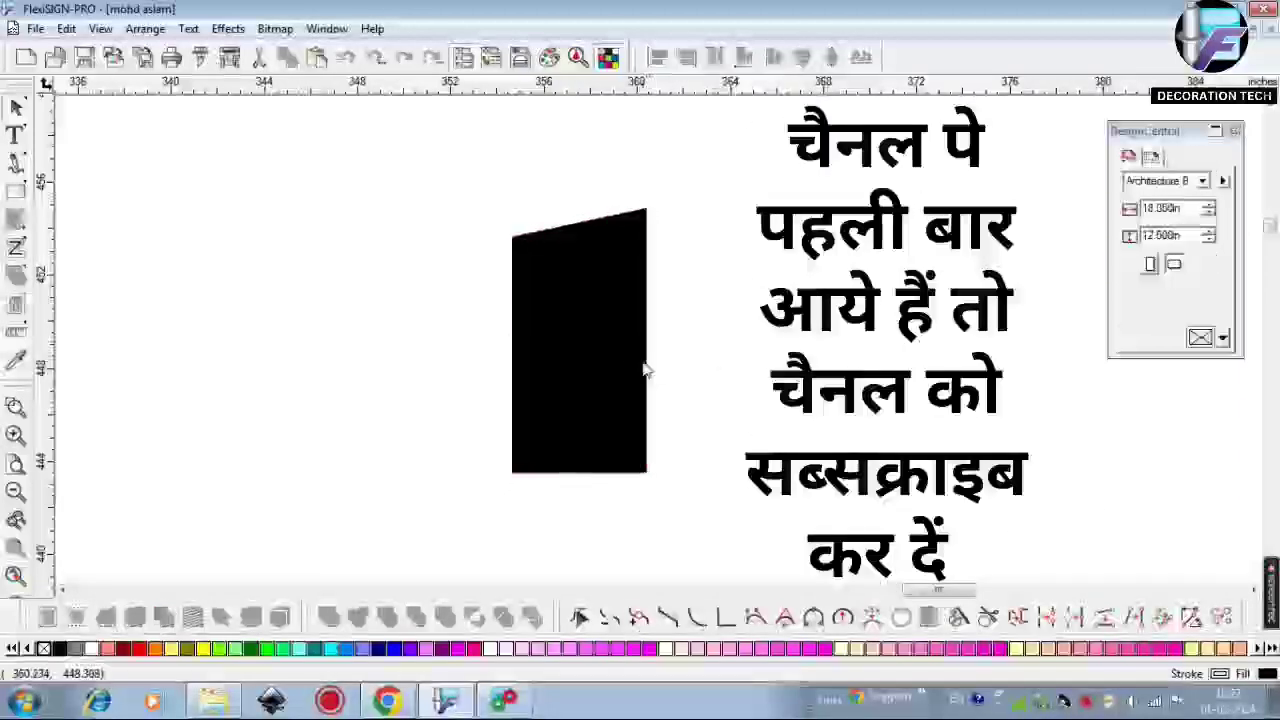
pyautogui.click(609, 383)
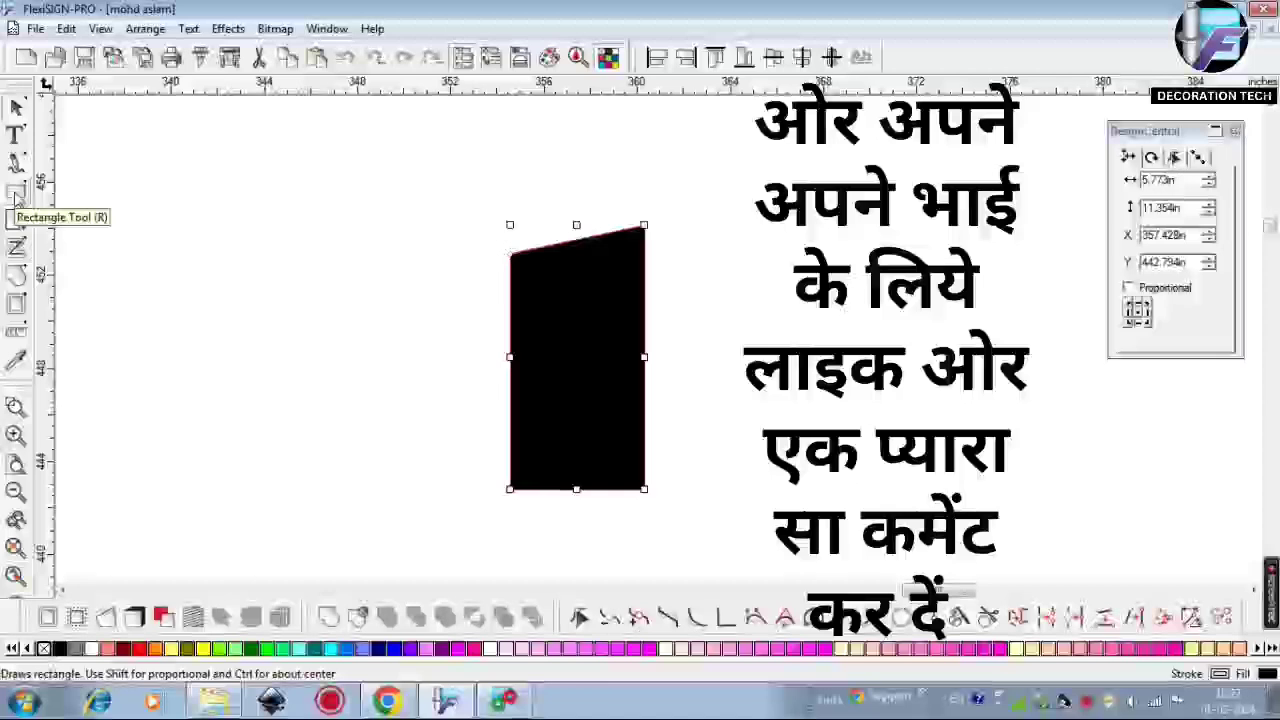
# Draw a small rectangle about 2.34 by 5.6 in beside the sloped shape and round its corners to 1.167 in
pyautogui.click(15, 195)
pyautogui.moveTo(845, 303); pyautogui.dragTo(903, 430)
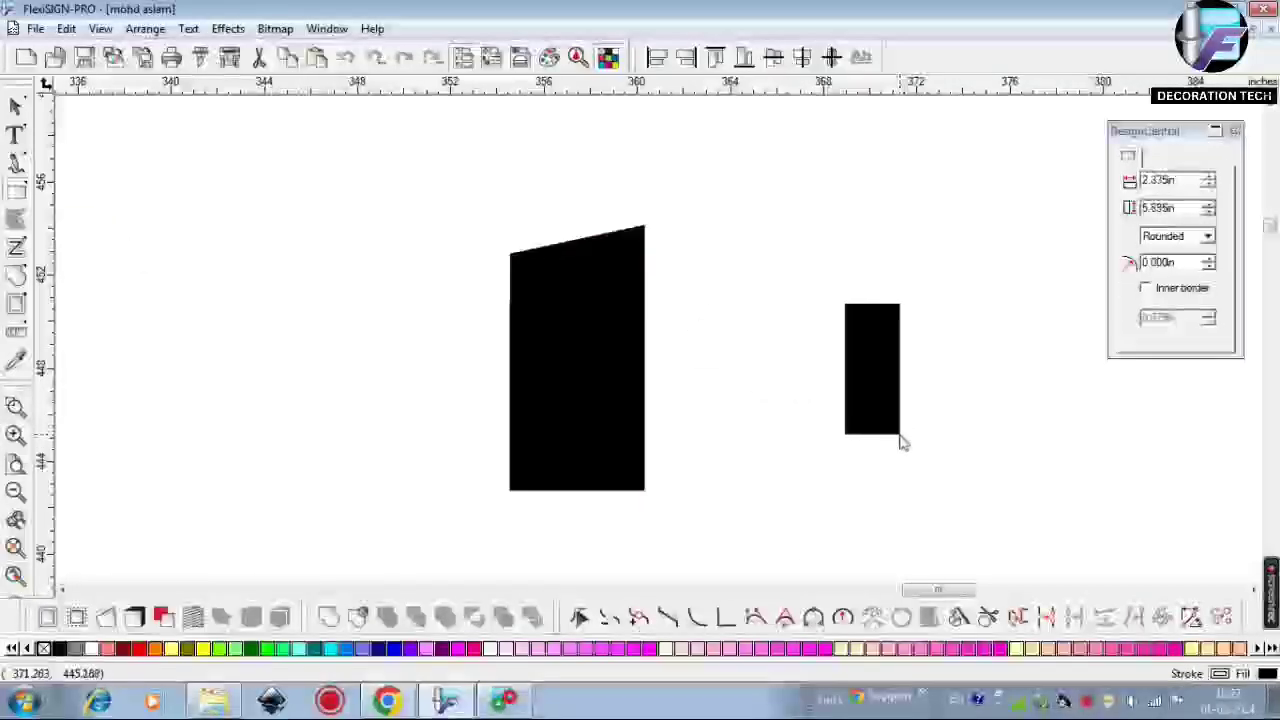
pyautogui.click(15, 107)
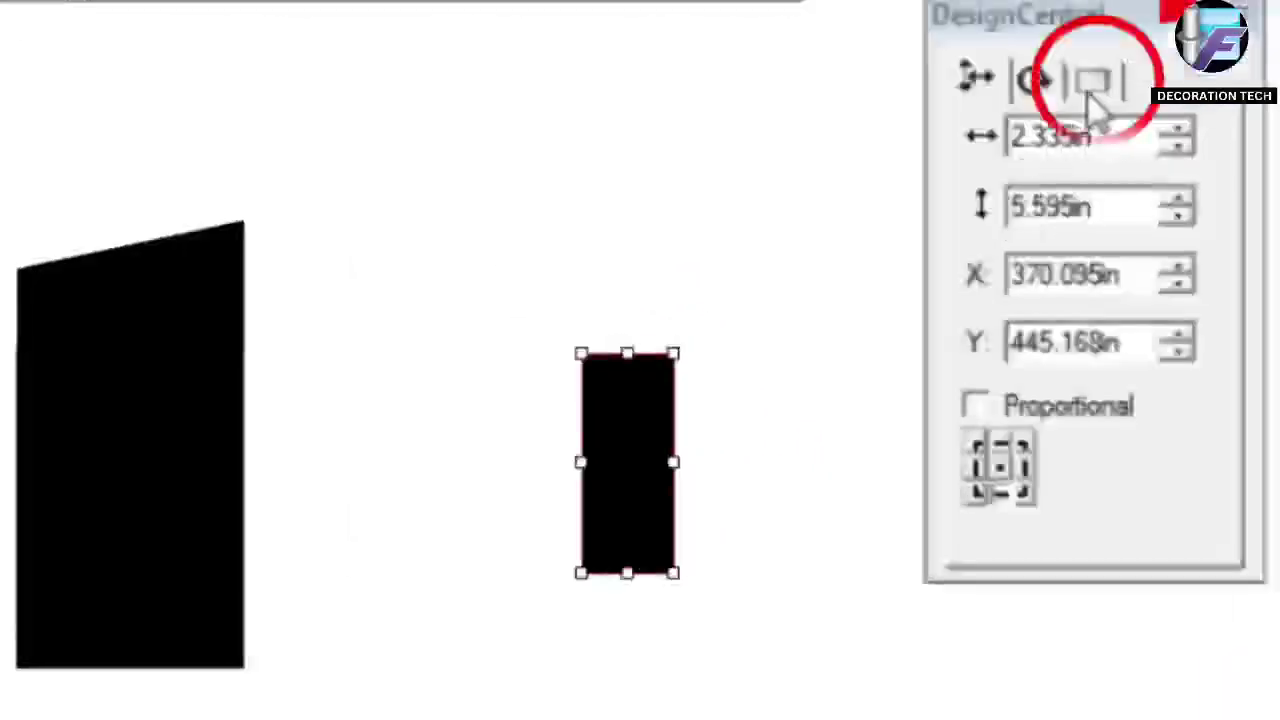
pyautogui.click(1092, 100)
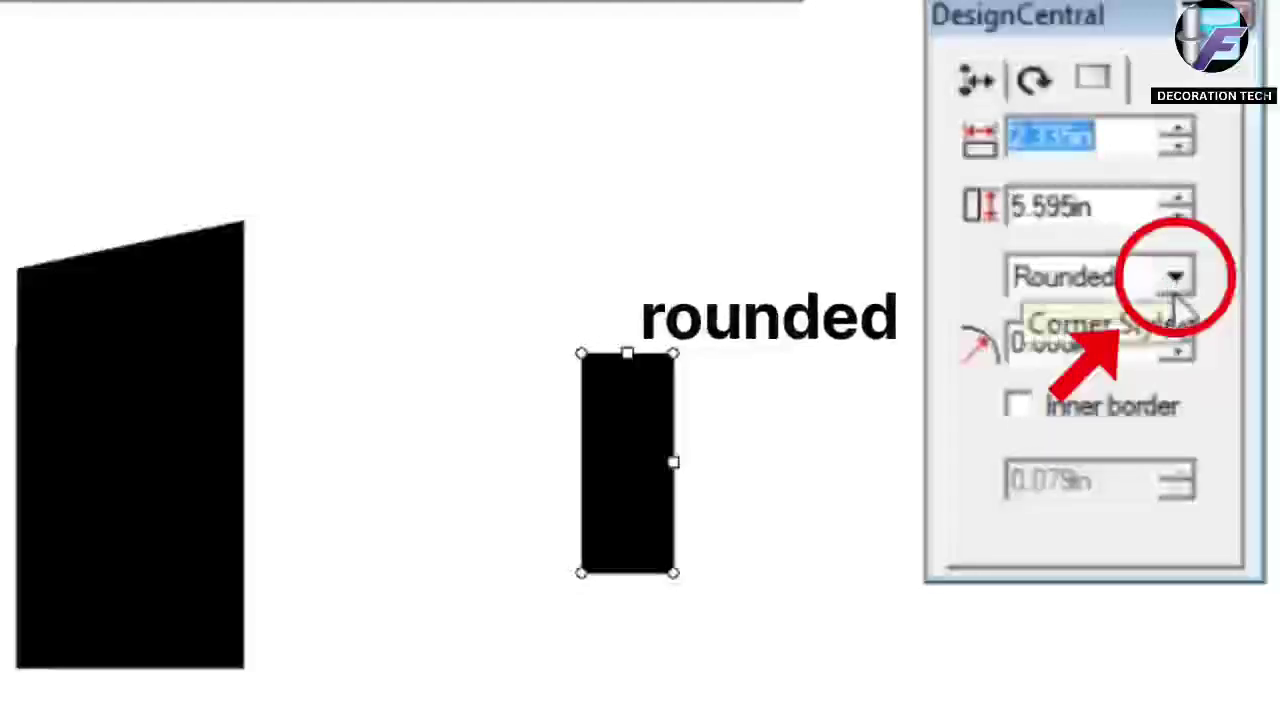
pyautogui.click(1181, 338)
pyautogui.moveTo(1185, 343); pyautogui.dragTo(1187, 347)
# Add an inner border to the rounded rectangle and thicken the border
pyautogui.click(1018, 405)
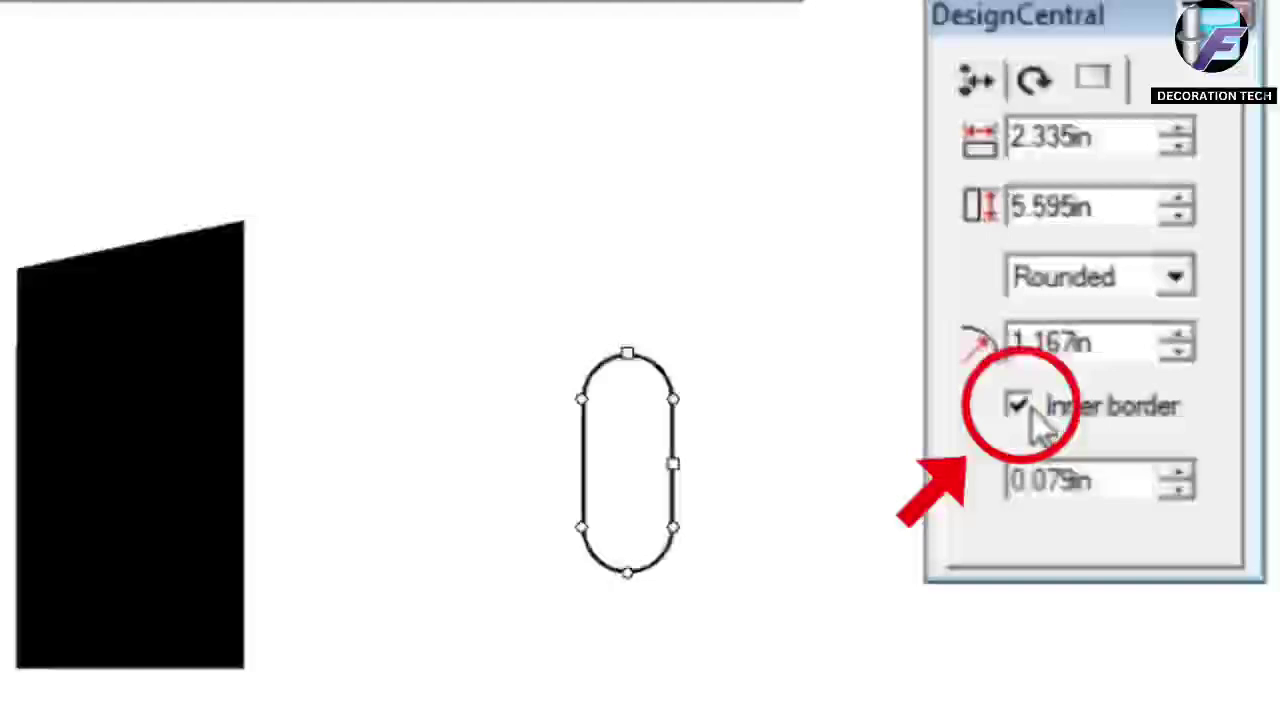
pyautogui.click(1180, 472)
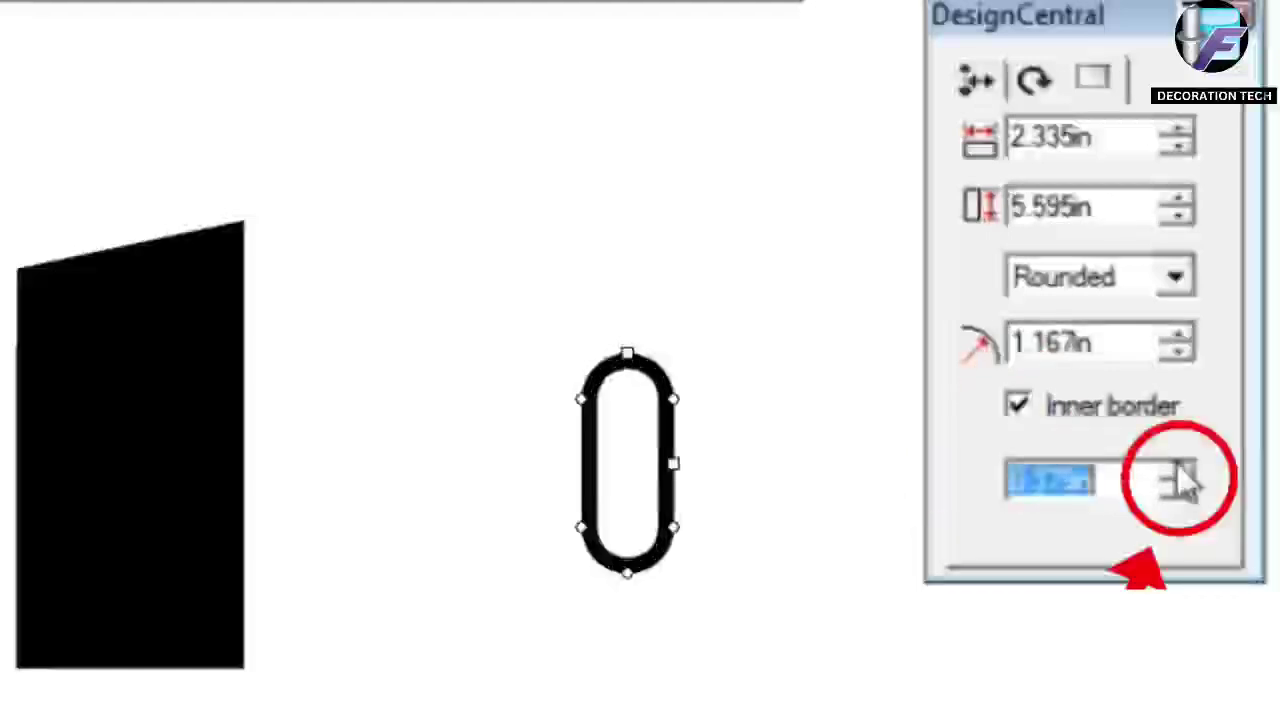
pyautogui.click(1182, 472)
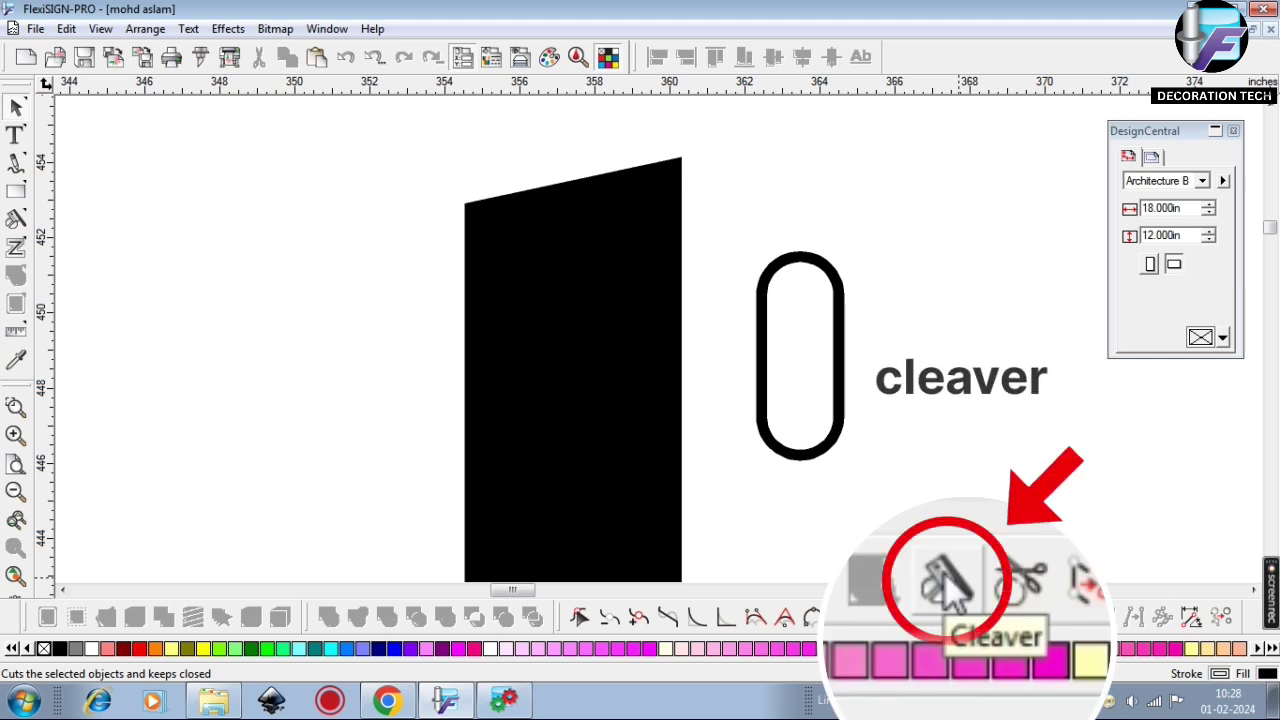
# Cut the rounded ring horizontally through its upper part with the Cleaver and delete the top arc
pyautogui.click(958, 617)
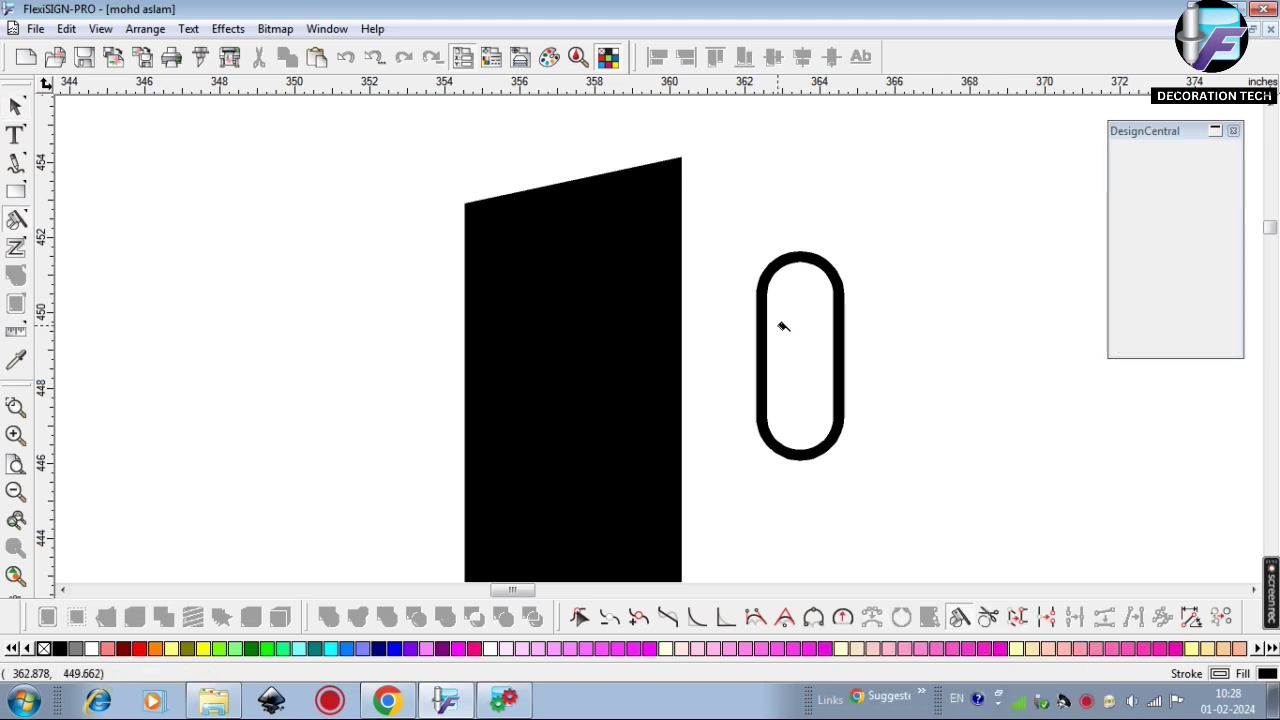
pyautogui.click(16, 105)
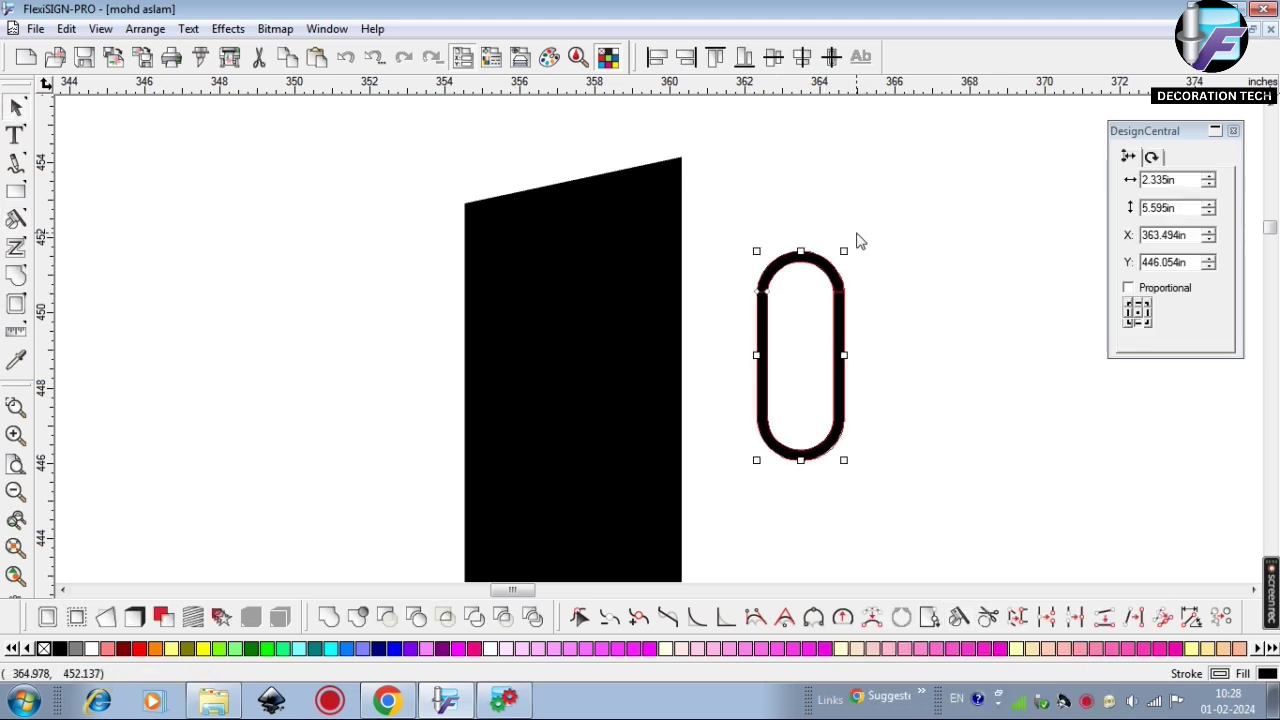
pyautogui.moveTo(857, 234); pyautogui.dragTo(798, 272)
pyautogui.press('Delete')
# Place the U-shaped outline, about 2.05 in wide and 3.82 in high, over the shape's sloping top edge and cut it out of the shape
pyautogui.moveTo(911, 331); pyautogui.dragTo(746, 410)
pyautogui.moveTo(800, 291); pyautogui.dragTo(572, 166)
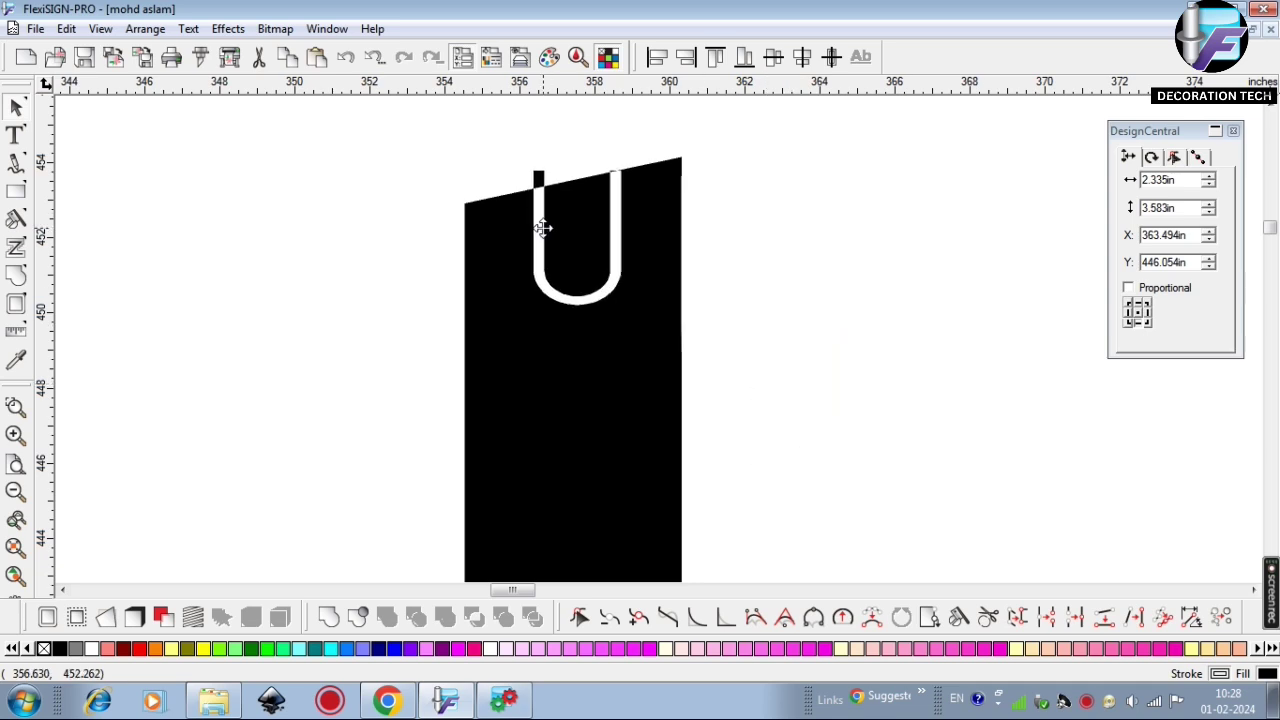
pyautogui.moveTo(589, 293); pyautogui.dragTo(584, 304)
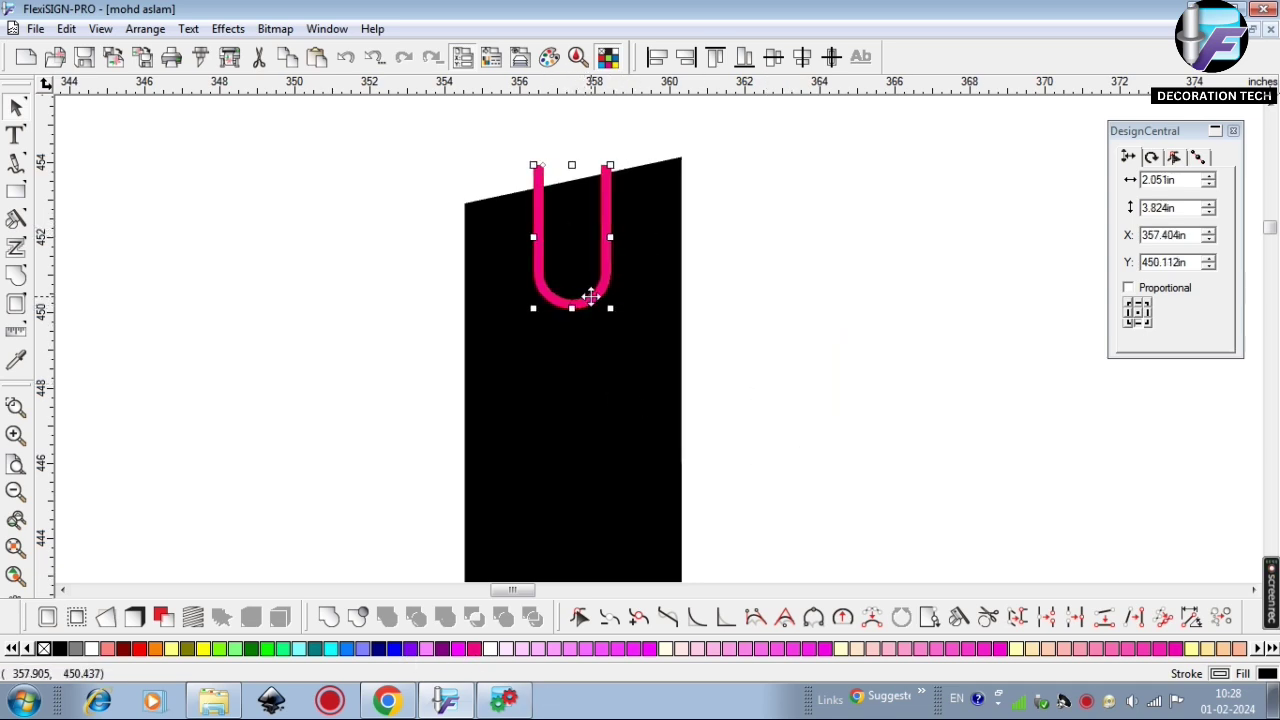
pyautogui.click(557, 360)
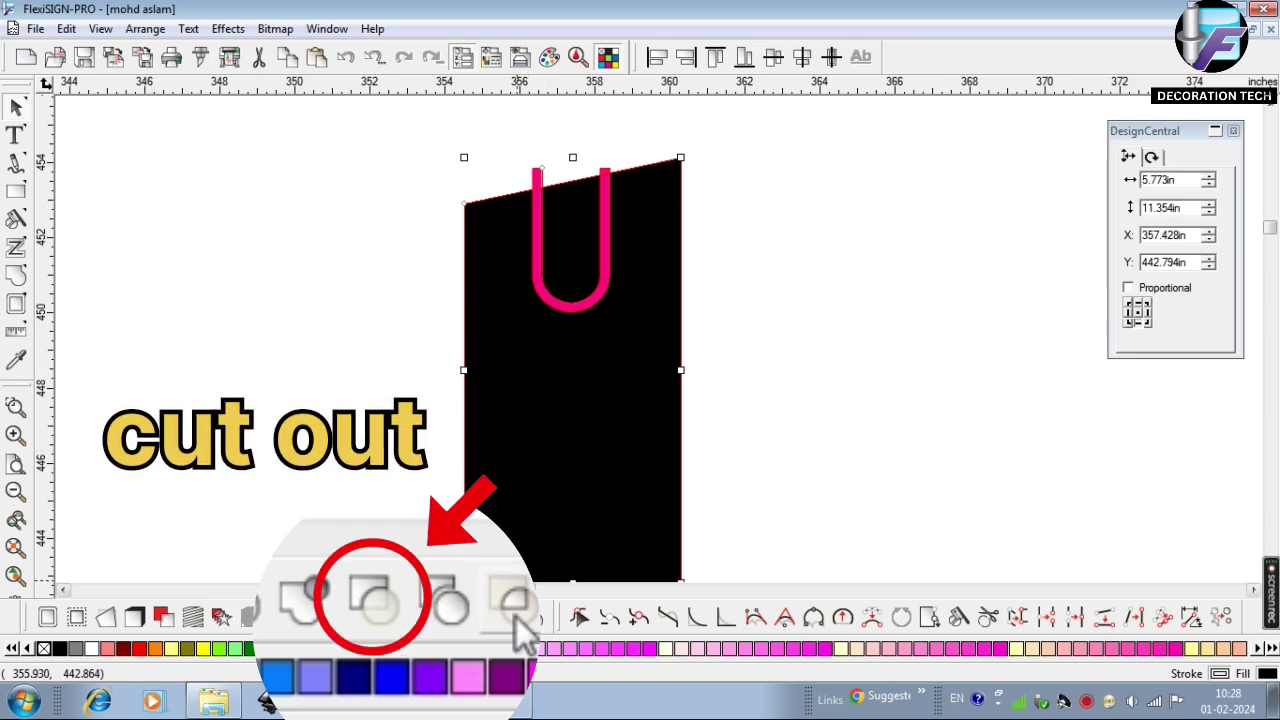
pyautogui.click(388, 617)
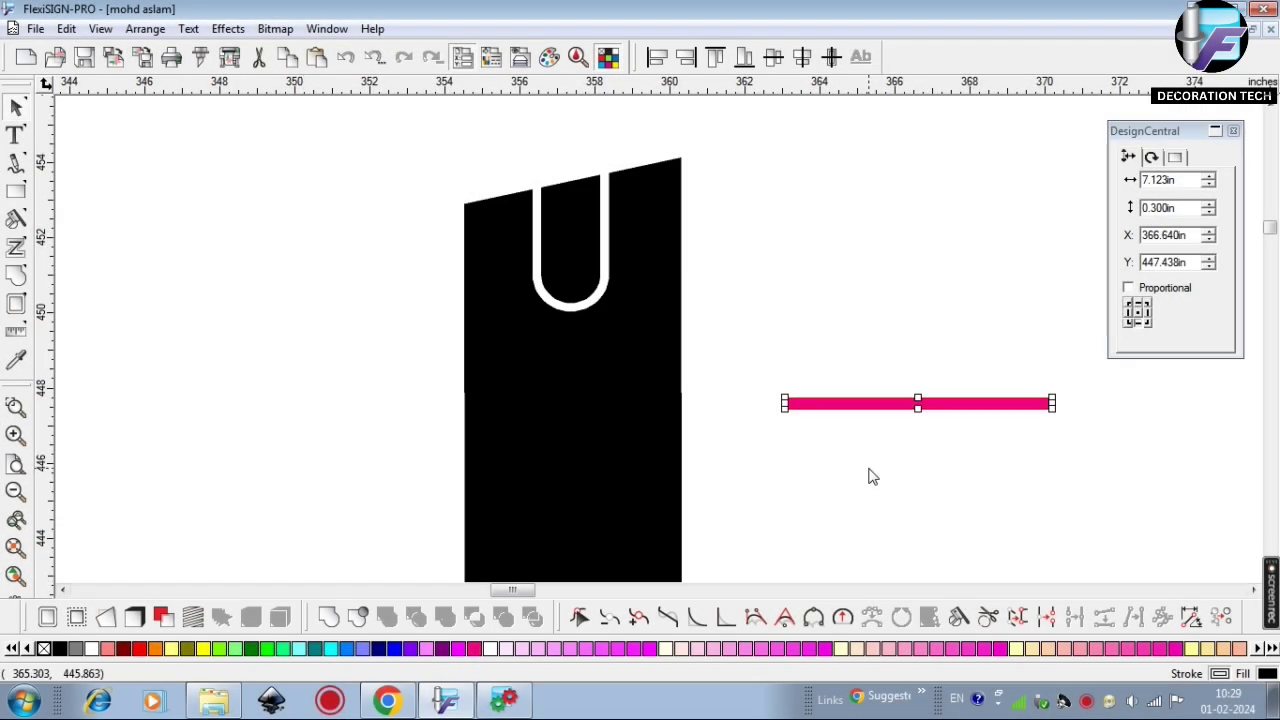
# Tilt the thin pink bar by about 9.2°, move it across the shape below the U, and duplicate it downward into five evenly spaced bars
pyautogui.click(808, 400)
pyautogui.moveTo(785, 400); pyautogui.dragTo(785, 421)
pyautogui.moveTo(865, 411); pyautogui.dragTo(527, 395)
pyautogui.scroll(-1, 525, 401)
pyautogui.hotkey('ctrl', 'd')
pyautogui.hotkey('ctrl', 'd')
pyautogui.hotkey('ctrl', 'd')
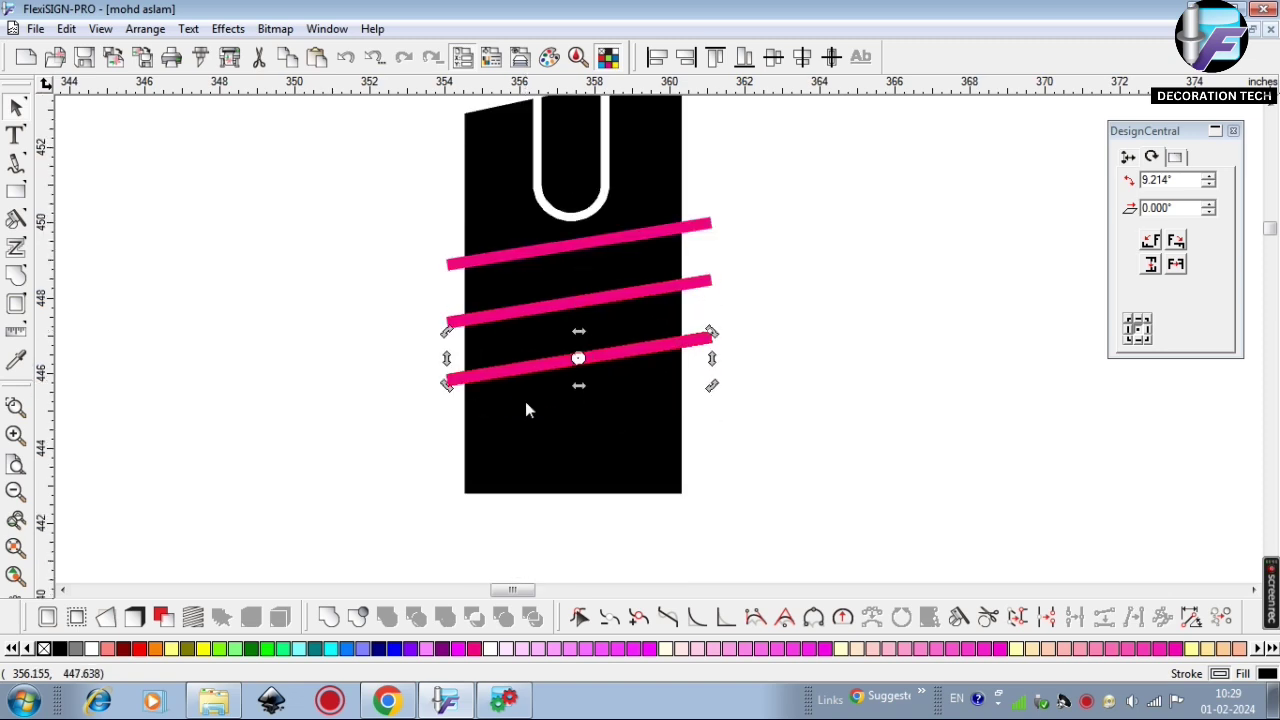
# Apply Separate Overlap to the black shape and all the slanted bars, and delete the bar ends overhanging the shape's right edge
pyautogui.click(785, 385)
pyautogui.moveTo(655, 505); pyautogui.dragTo(655, 505)
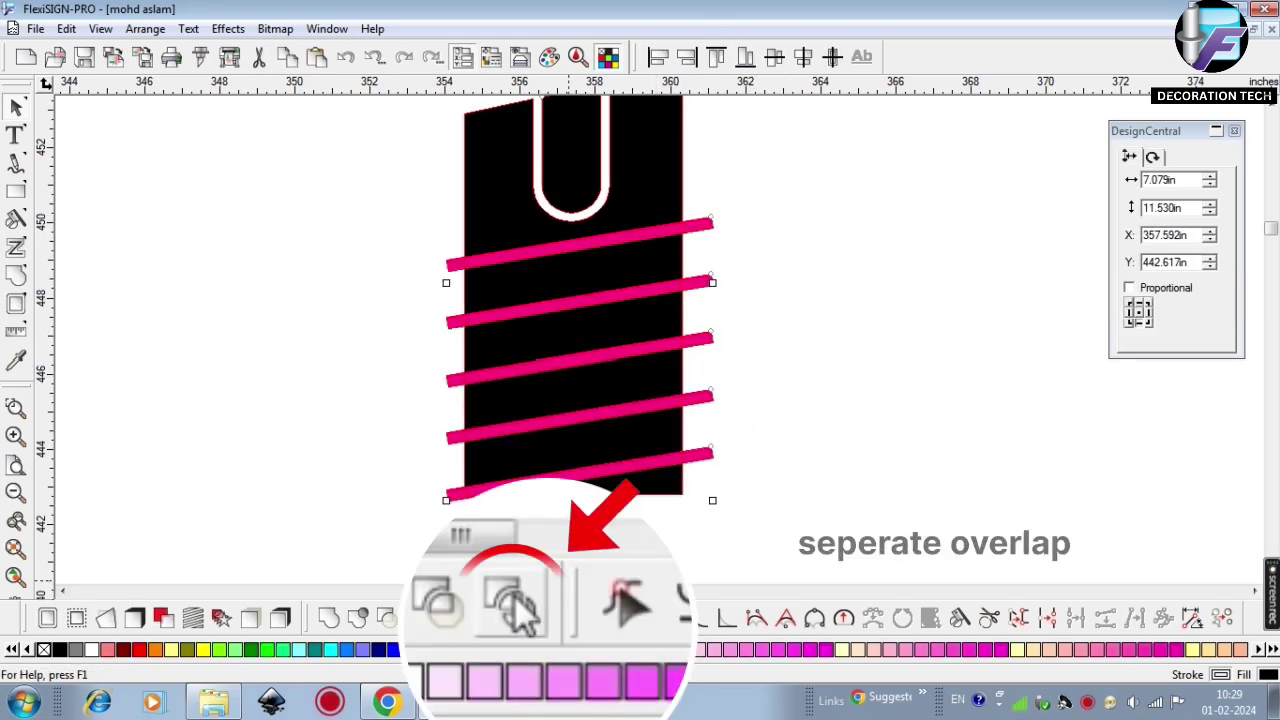
pyautogui.click(534, 615)
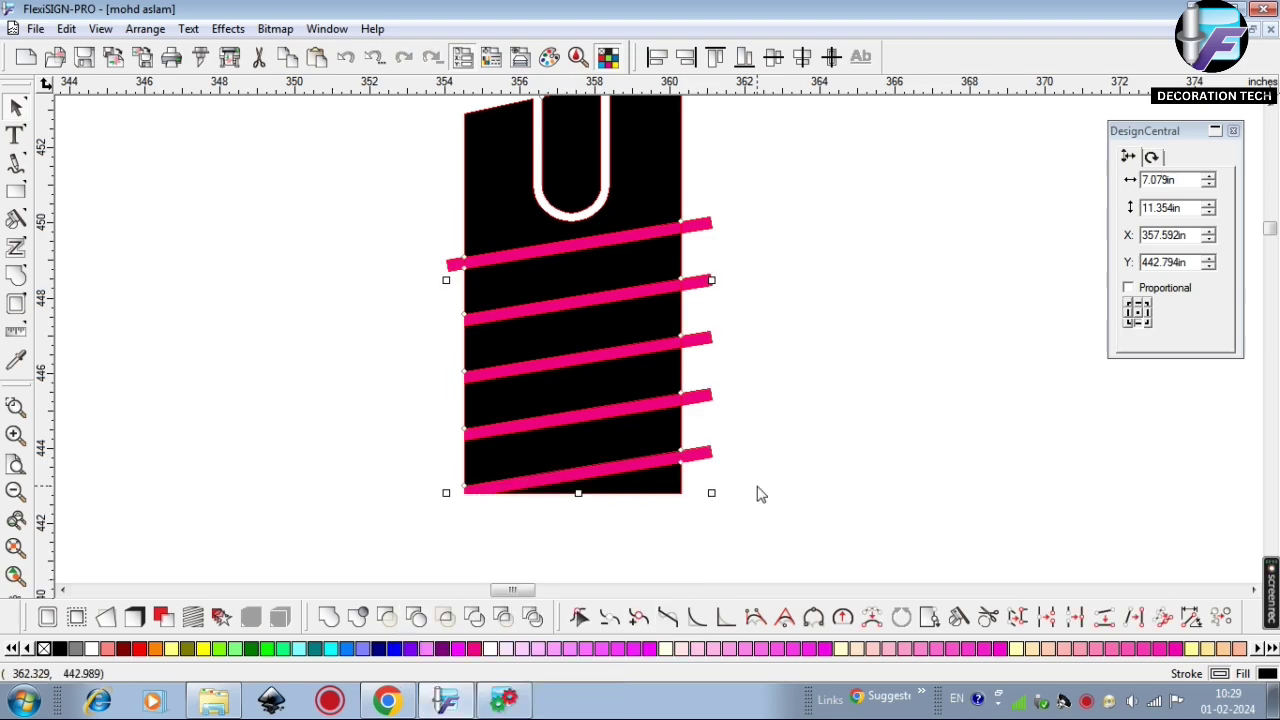
pyautogui.moveTo(810, 215); pyautogui.dragTo(705, 500)
pyautogui.press('Delete')
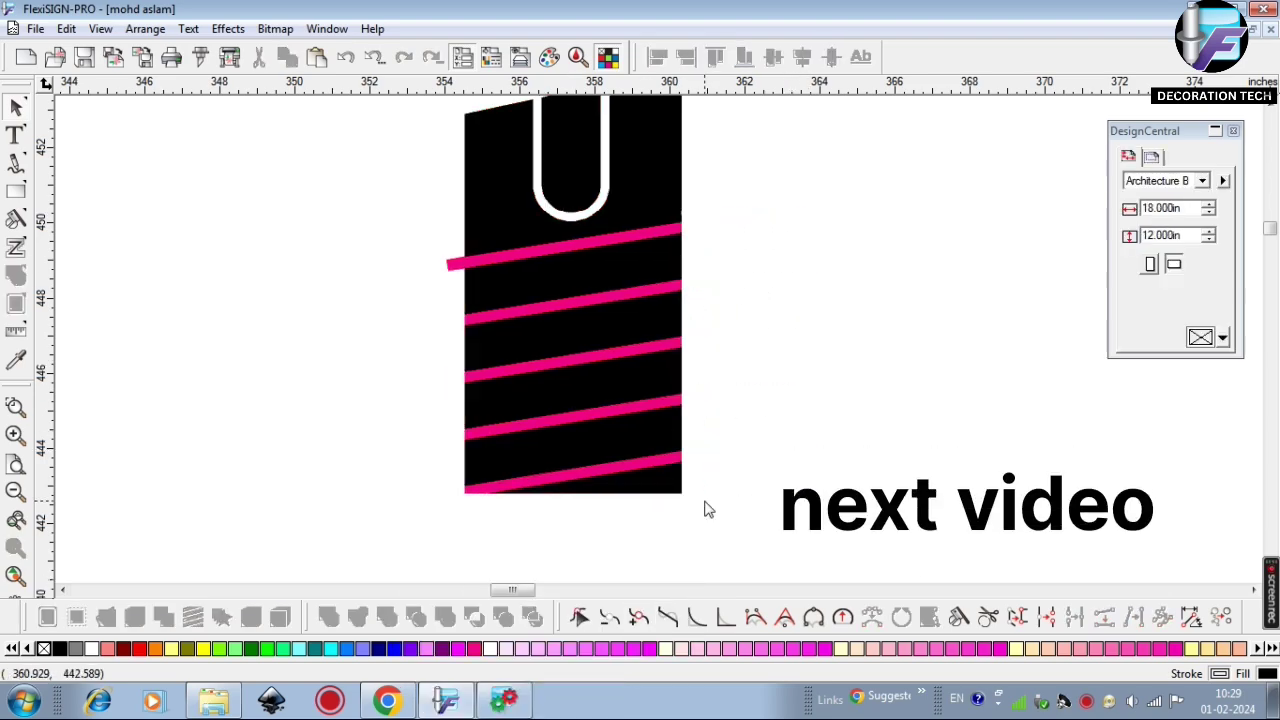
# Delete the five slanted pink strips inside the black shape to leave open gaps
pyautogui.click(647, 463)
pyautogui.press('Delete')
pyautogui.click(643, 408)
pyautogui.press('Delete')
pyautogui.click(641, 351)
pyautogui.press('Delete')
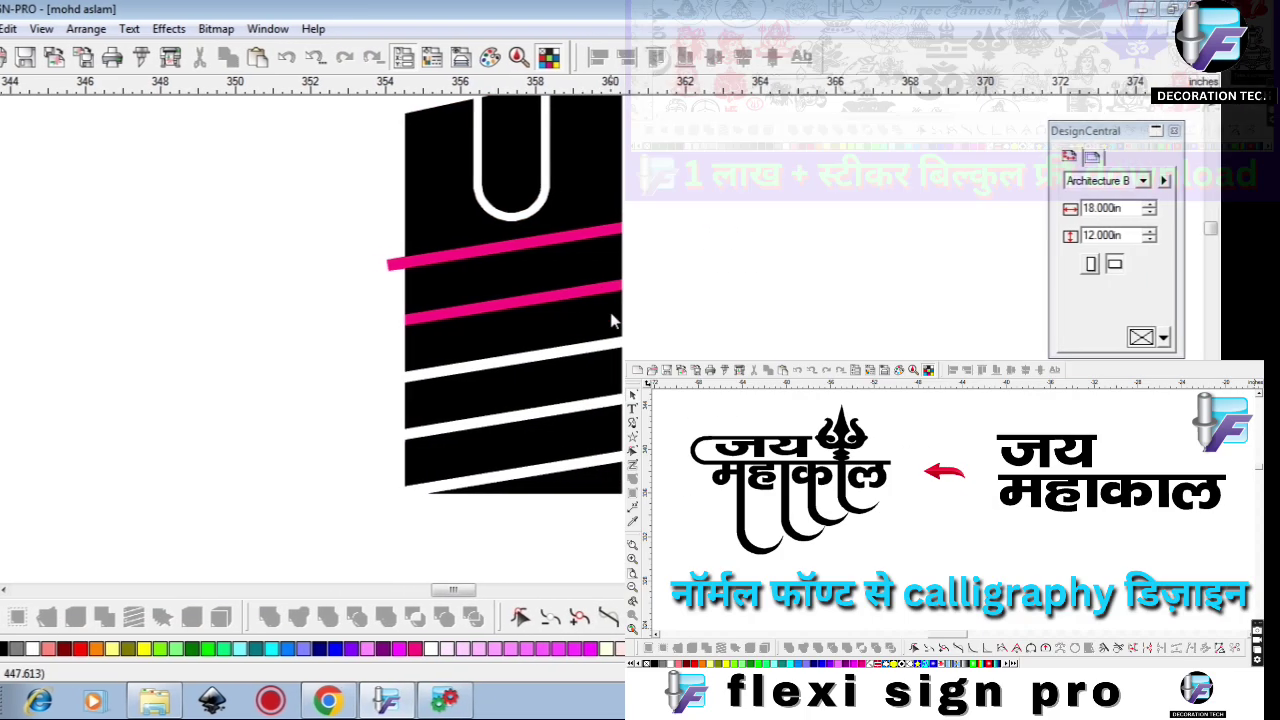
pyautogui.click(671, 287)
pyautogui.press('Delete')
pyautogui.click(673, 231)
pyautogui.press('Delete')
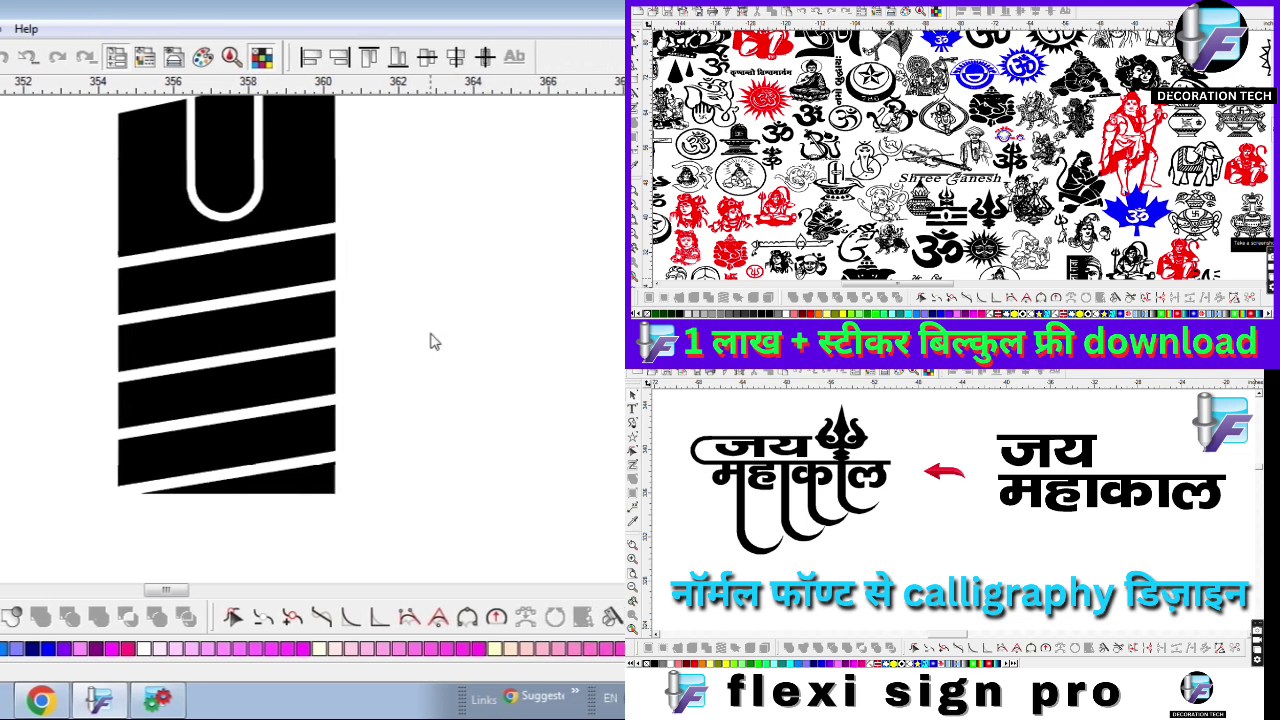
# Draw a thin bar beside the striped shape and reshape it into a short upright bar
pyautogui.moveTo(502, 333); pyautogui.dragTo(638, 347)
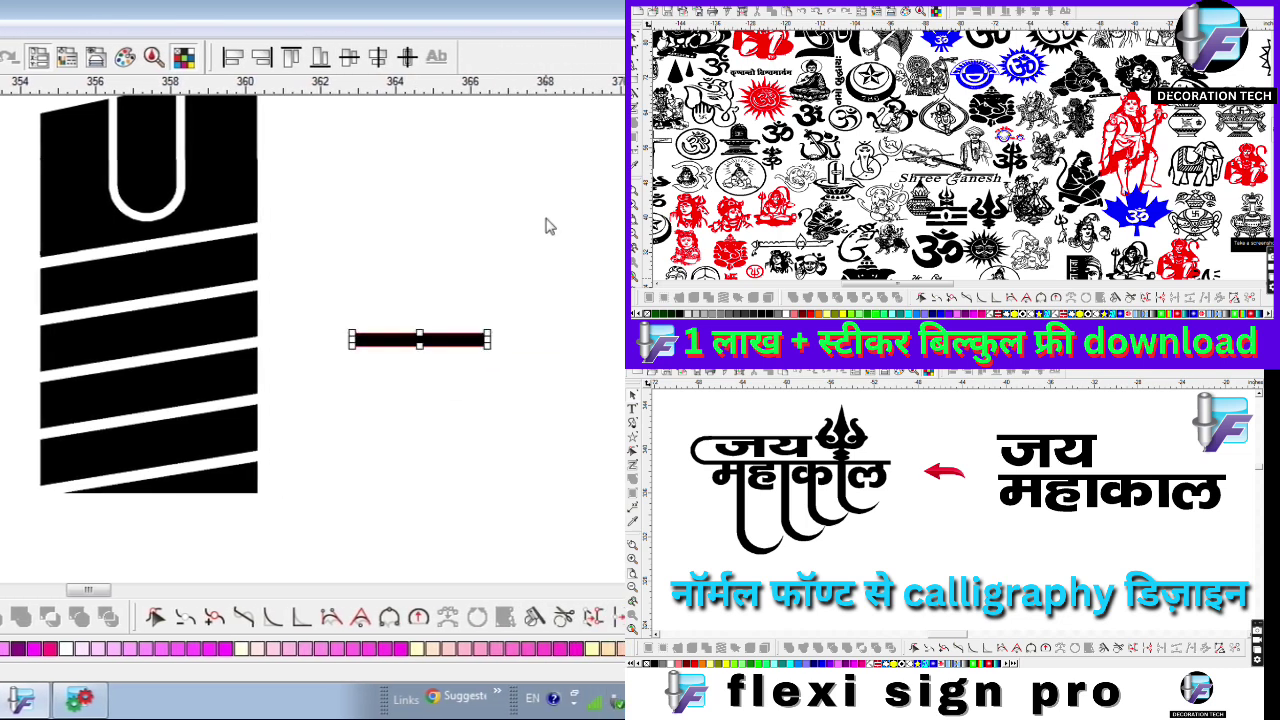
pyautogui.click(460, 340)
pyautogui.moveTo(491, 345); pyautogui.dragTo(417, 400)
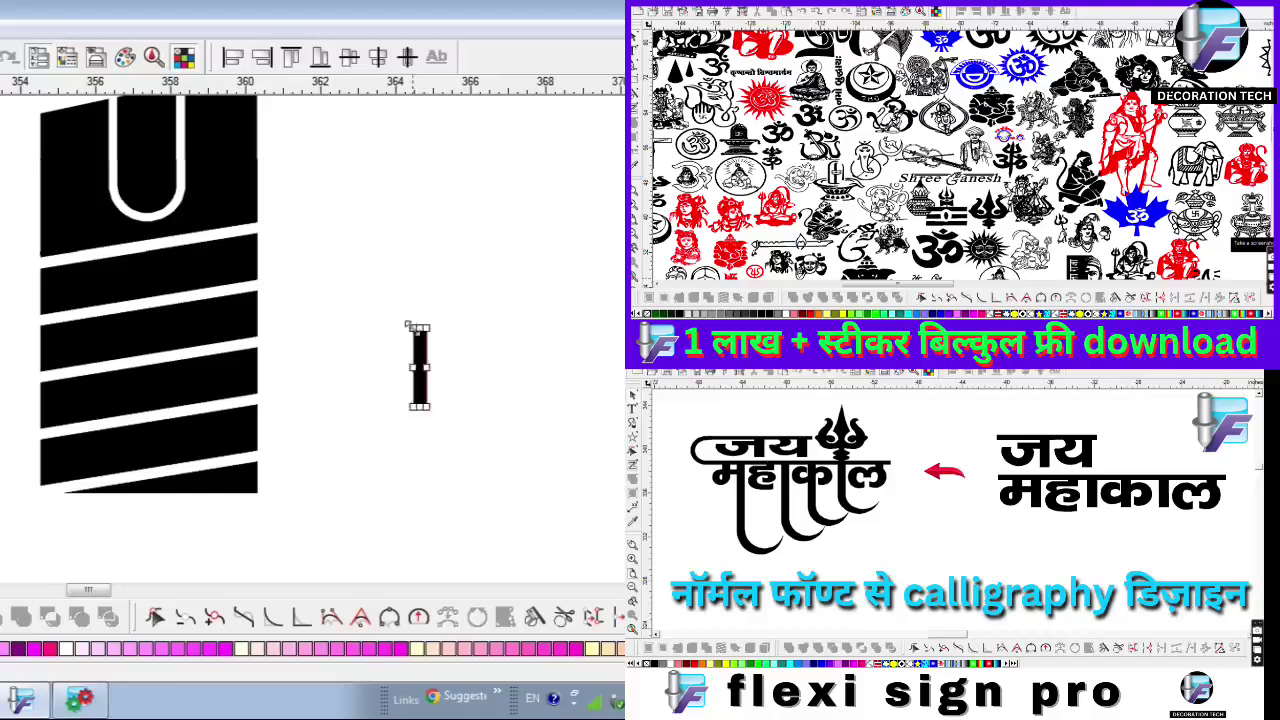
# Place magenta copies of the upright bar, 0.35 by 1.5 in, staggered across the slanted rows as brick joints
pyautogui.moveTo(408, 324); pyautogui.dragTo(95, 349)
pyautogui.moveTo(95, 349); pyautogui.dragTo(203, 332)
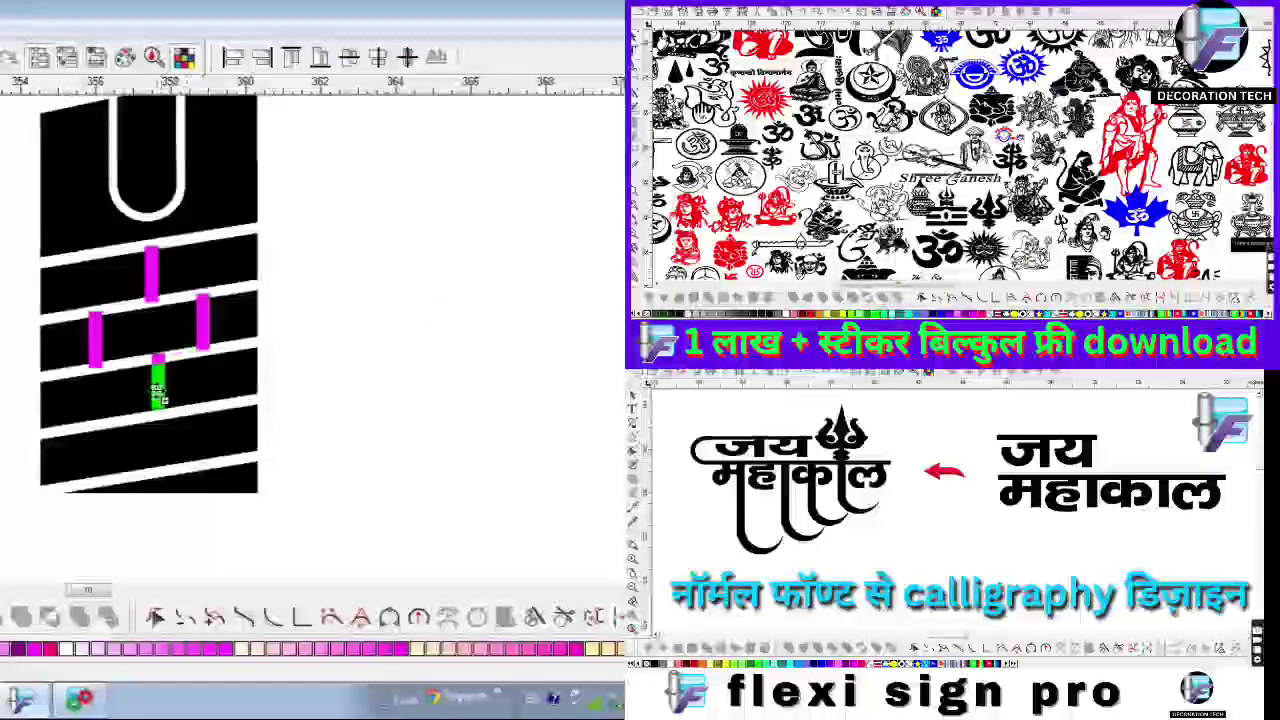
pyautogui.moveTo(158, 392); pyautogui.dragTo(97, 463)
pyautogui.moveTo(97, 463); pyautogui.dragTo(204, 442)
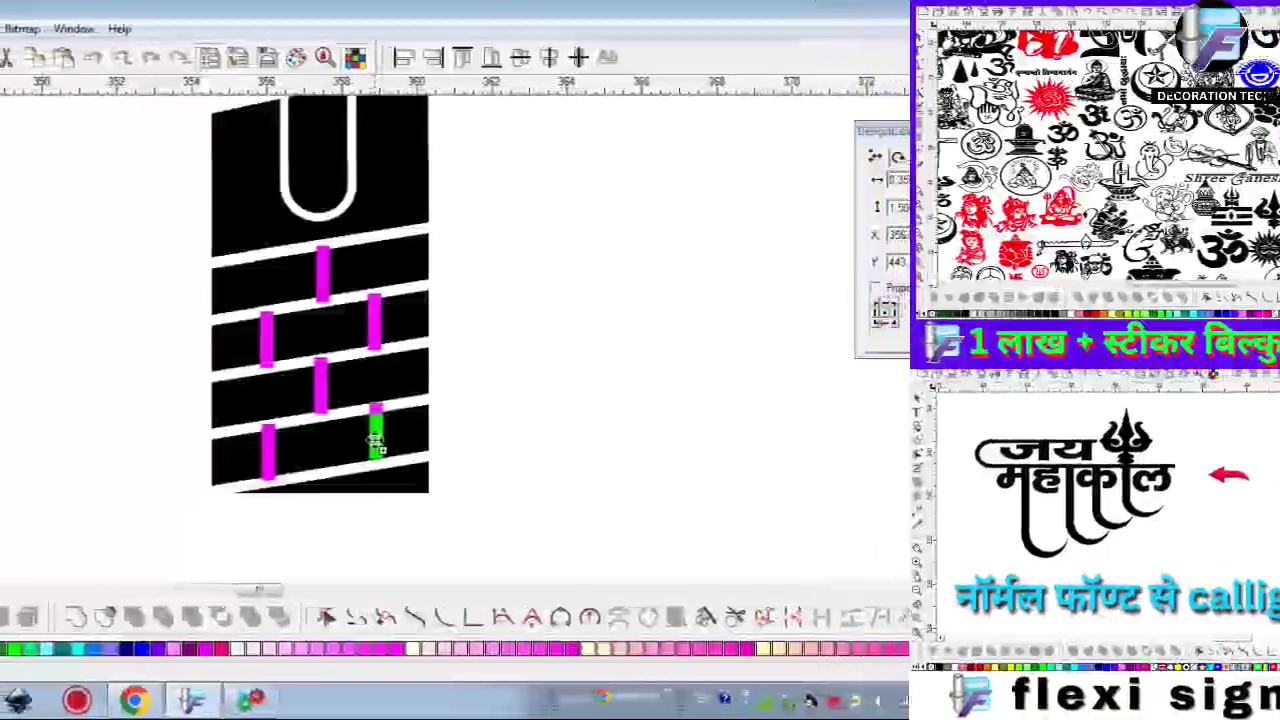
pyautogui.moveTo(375, 442); pyautogui.dragTo(330, 503)
# Apply Separate Overlap to the whole striped shape with its upright bars, and delete the bar piece hanging below the bottom edge
pyautogui.scroll(-2, 61, 360)
pyautogui.moveTo(458, 130); pyautogui.dragTo(180, 510)
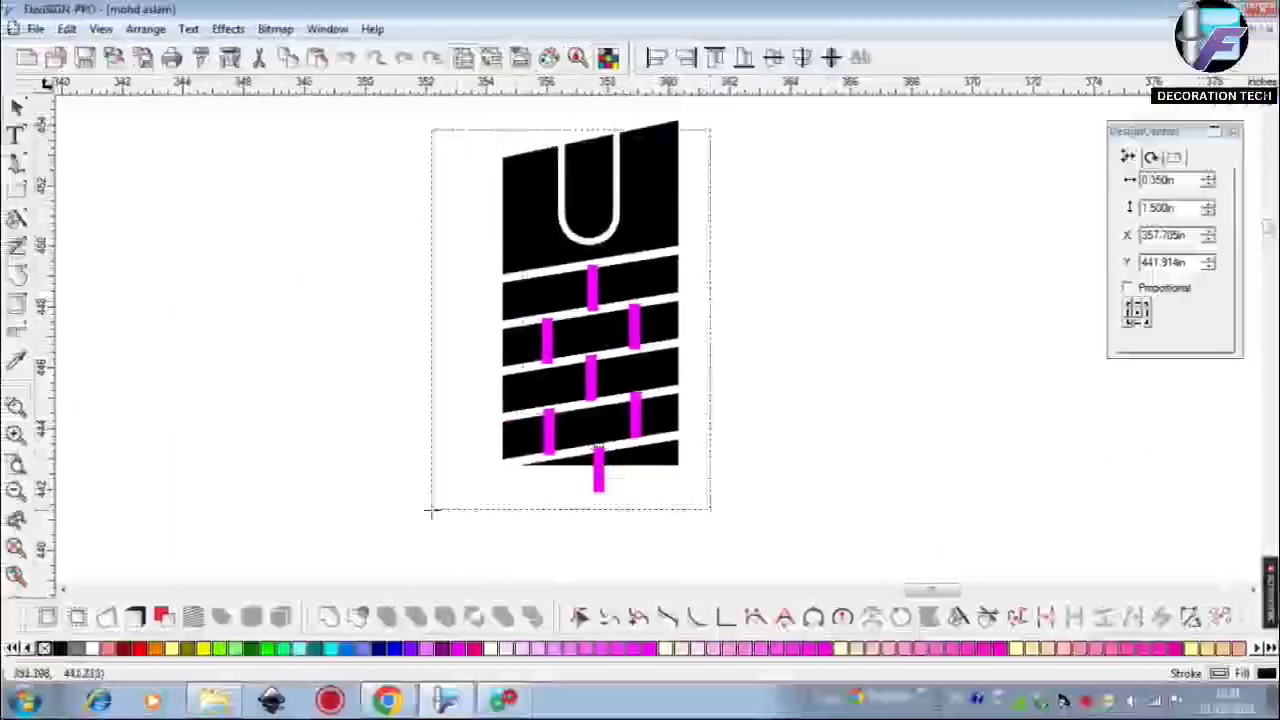
pyautogui.moveTo(432, 512); pyautogui.dragTo(425, 525)
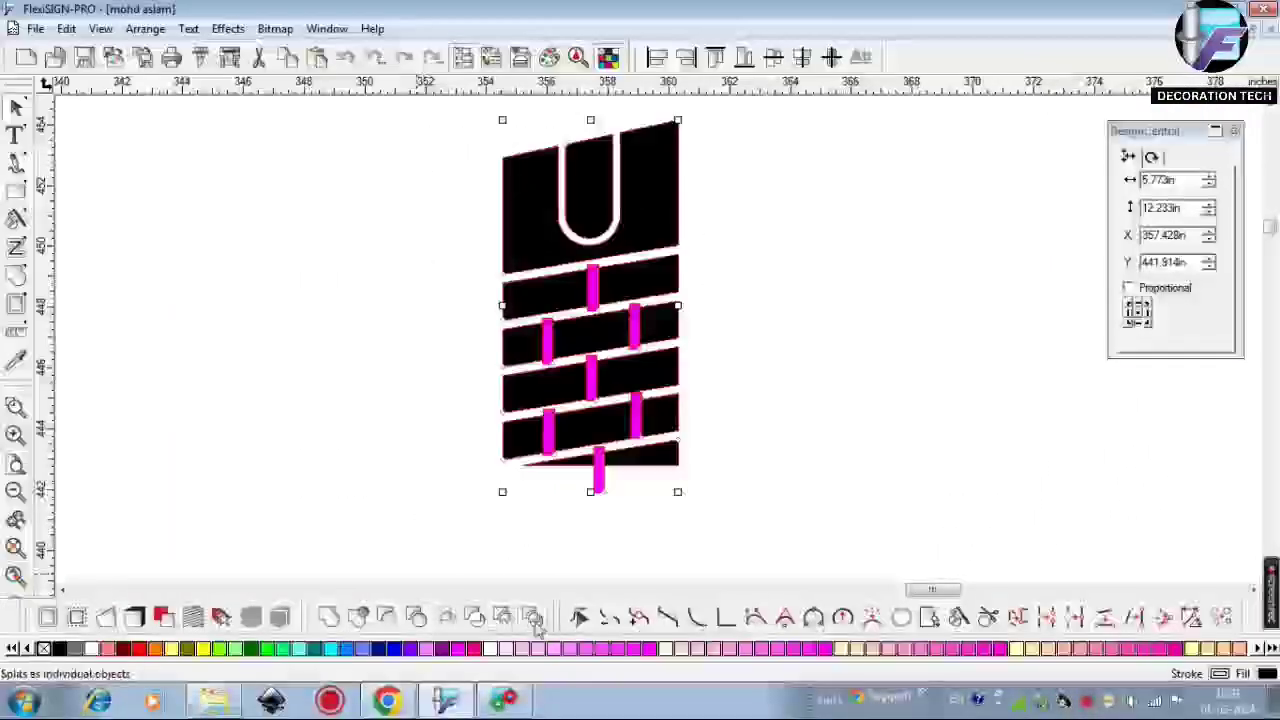
pyautogui.click(533, 618)
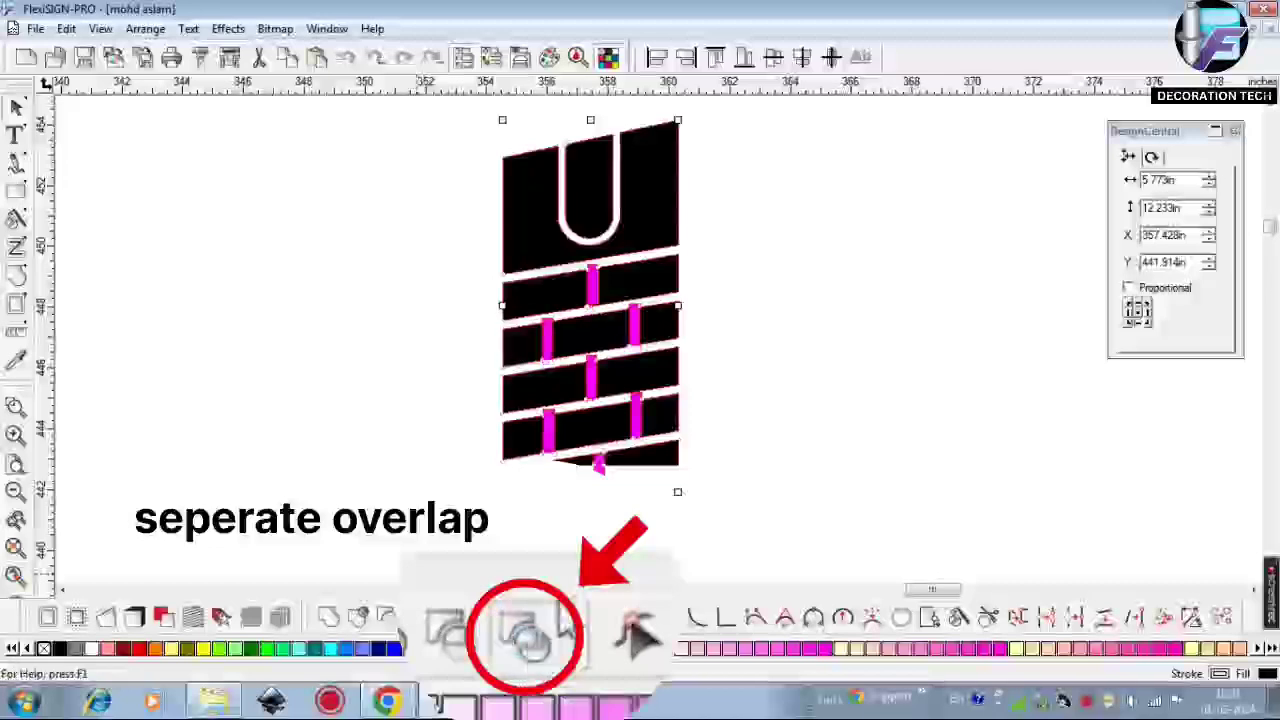
pyautogui.click(606, 503)
pyautogui.click(598, 482)
pyautogui.scroll(5, 606, 513)
pyautogui.press('Delete')
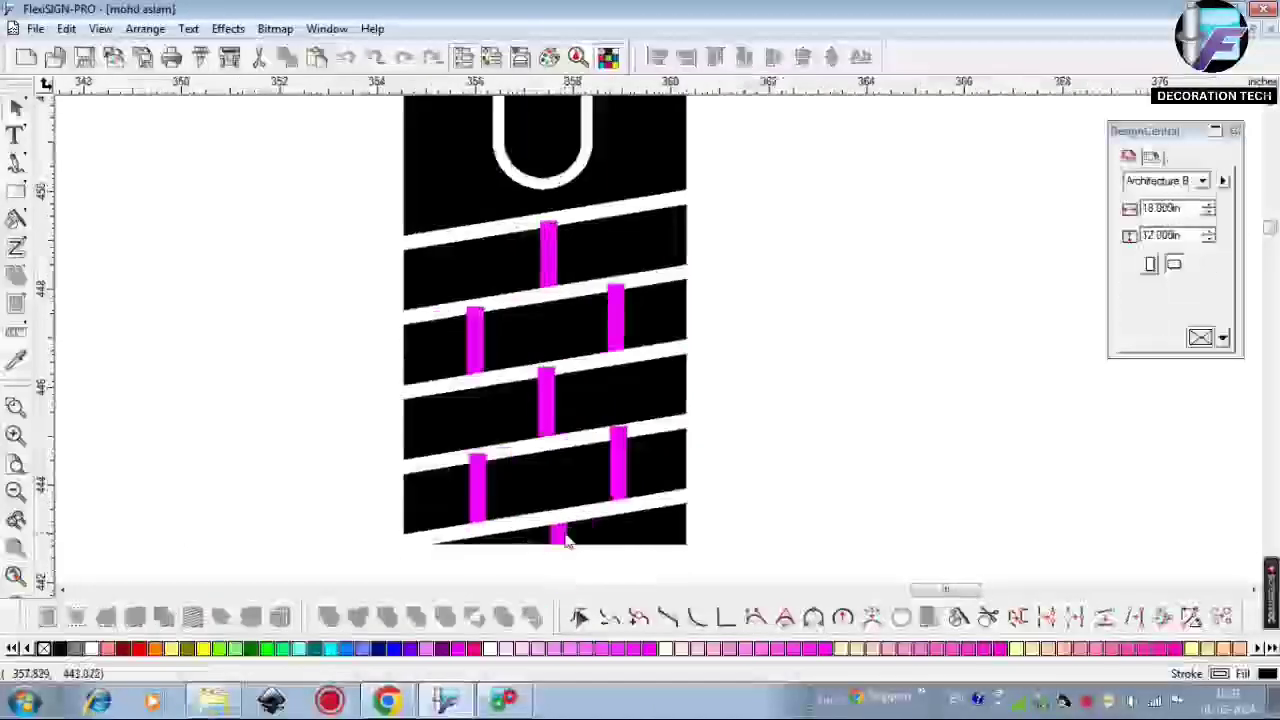
# Delete the remaining magenta bars from all the rows to open the vertical brick joints
pyautogui.click(564, 537)
pyautogui.press('Delete')
pyautogui.click(618, 462)
pyautogui.press('Delete')
pyautogui.click(478, 487)
pyautogui.press('Delete')
pyautogui.click(546, 402)
pyautogui.press('Delete')
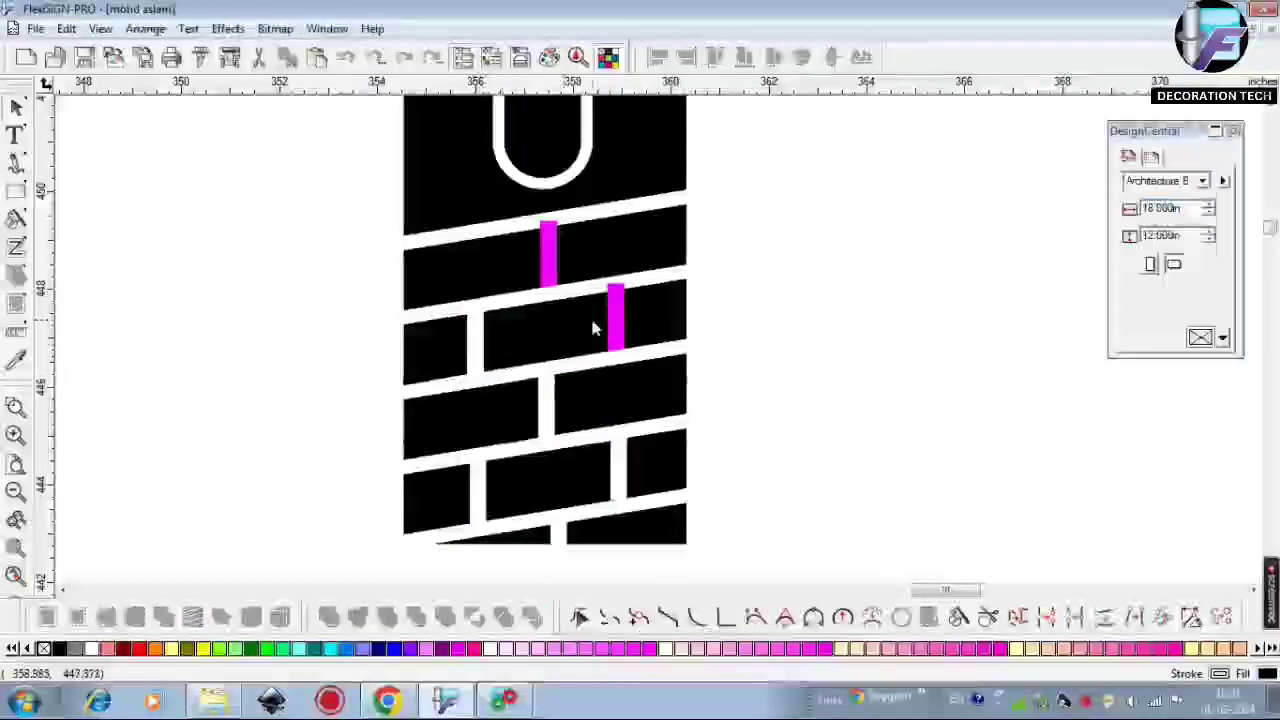
pyautogui.click(612, 316)
pyautogui.press('Delete')
pyautogui.click(549, 265)
pyautogui.press('Delete')
# Select the complete brick-patterned shape and weld its pieces together
pyautogui.scroll(-3, 603, 551)
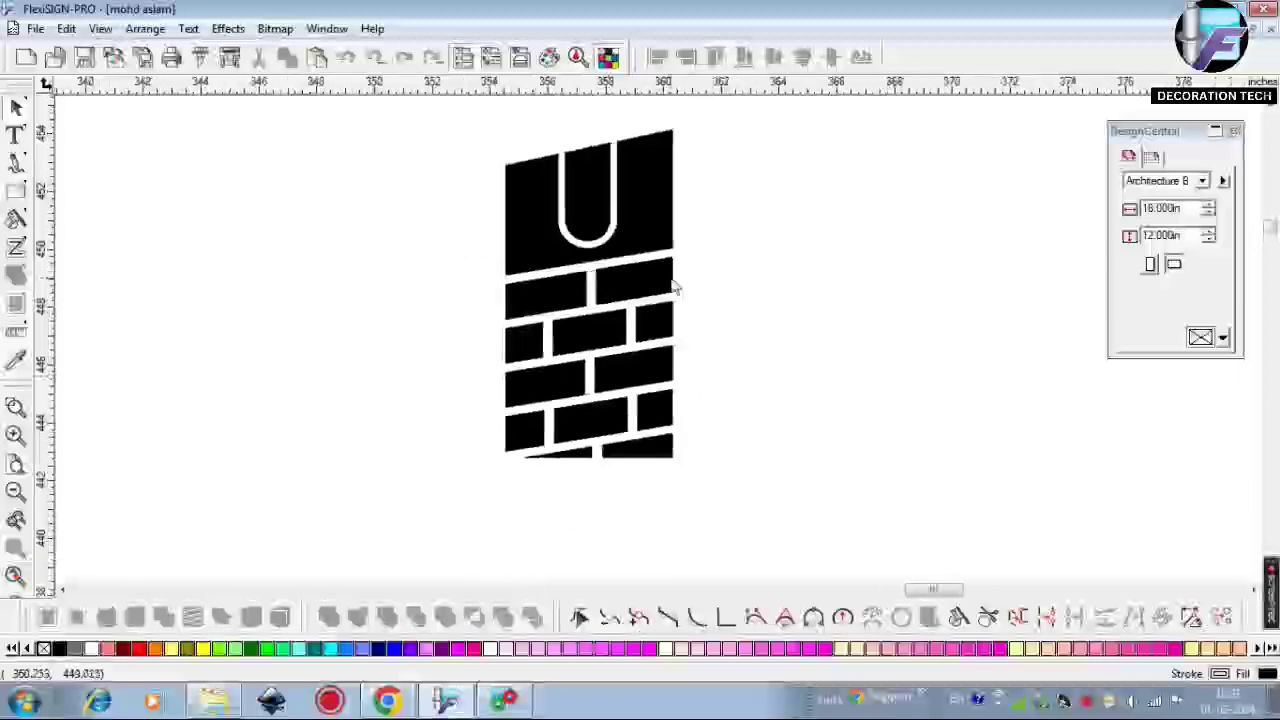
pyautogui.moveTo(677, 131); pyautogui.dragTo(434, 486)
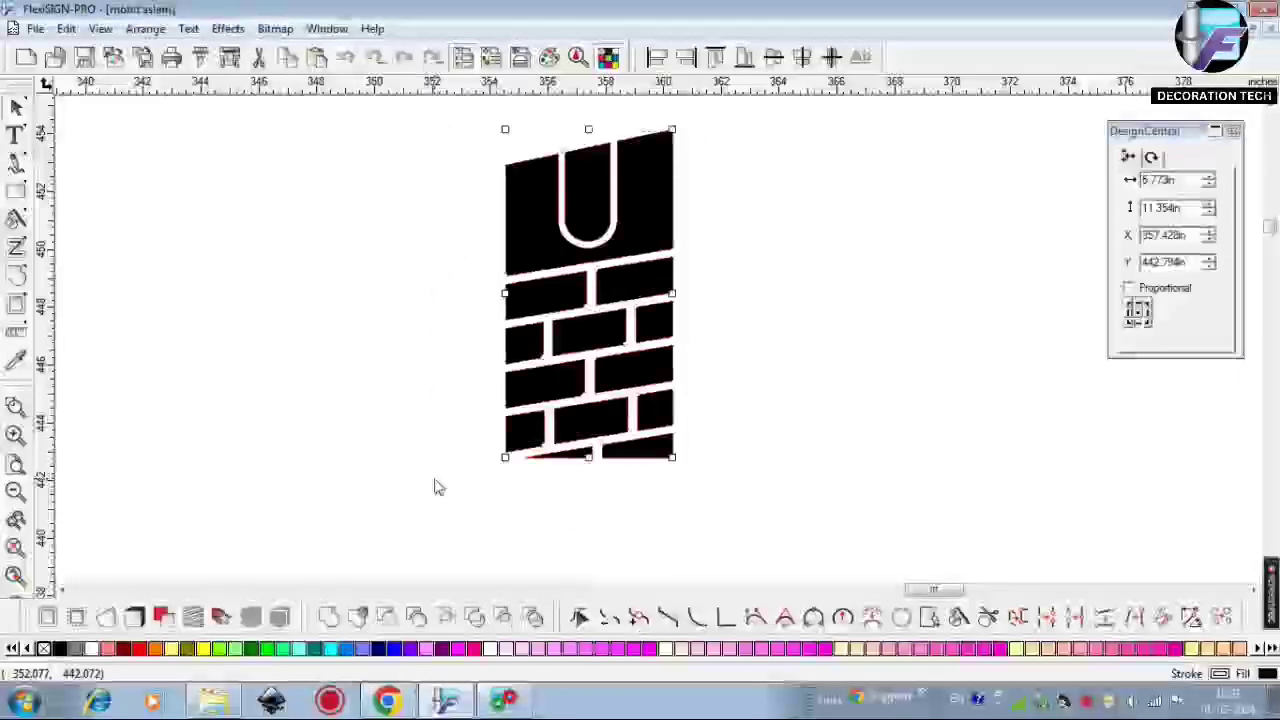
pyautogui.click(322, 628)
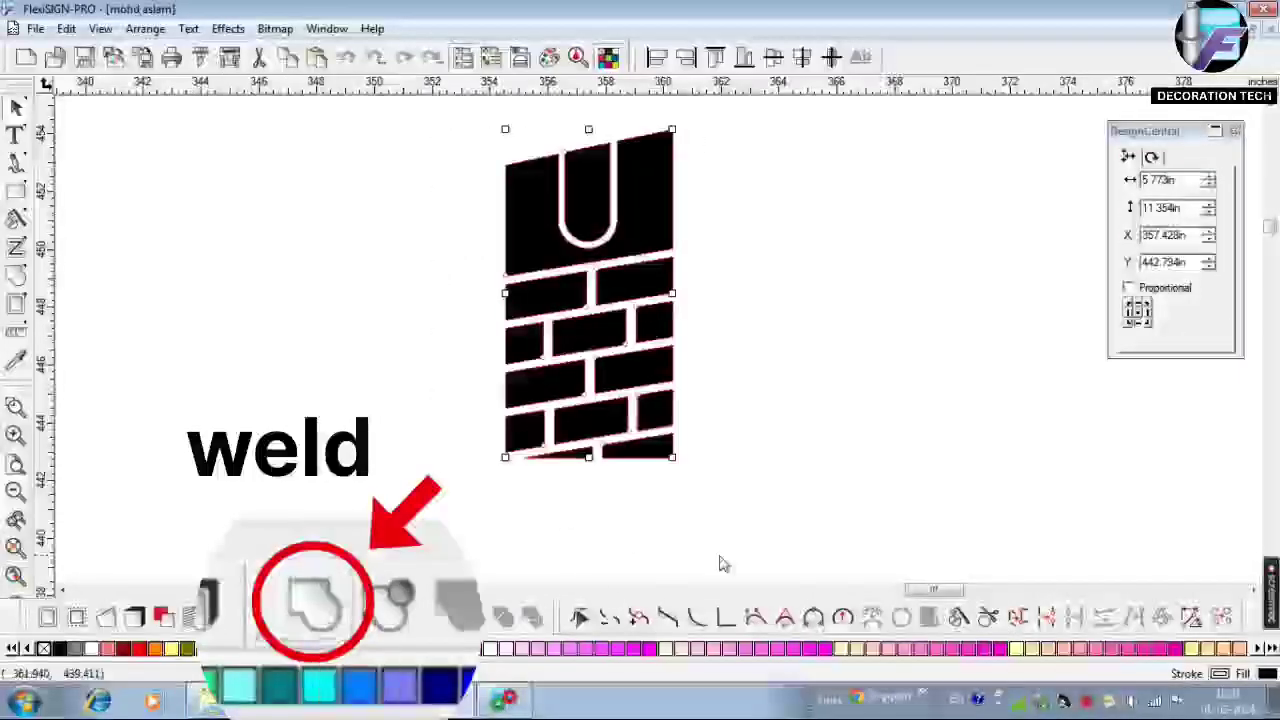
# Place a copy of the brick-patterned shape directly beside the original and mirror it horizontally to form a symmetrical two-sided block
pyautogui.click(891, 517)
pyautogui.click(653, 456)
pyautogui.moveTo(653, 456); pyautogui.dragTo(815, 490)
pyautogui.click(1155, 157)
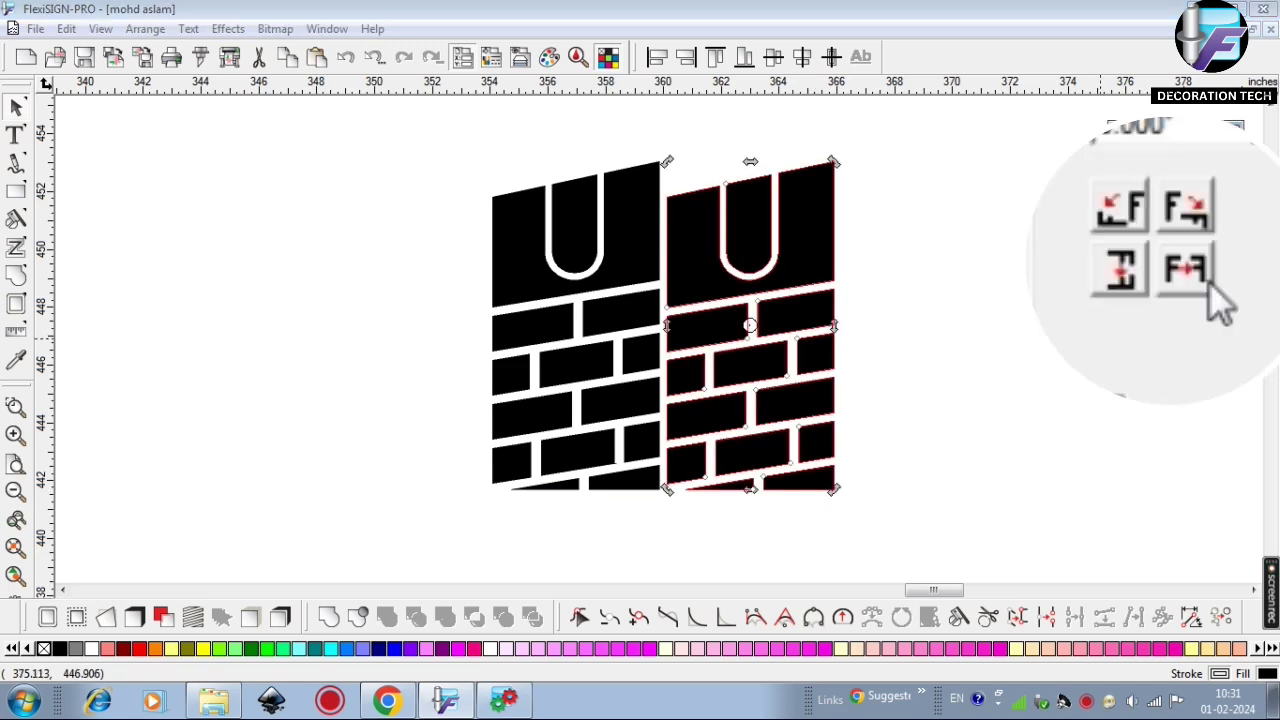
pyautogui.click(1171, 260)
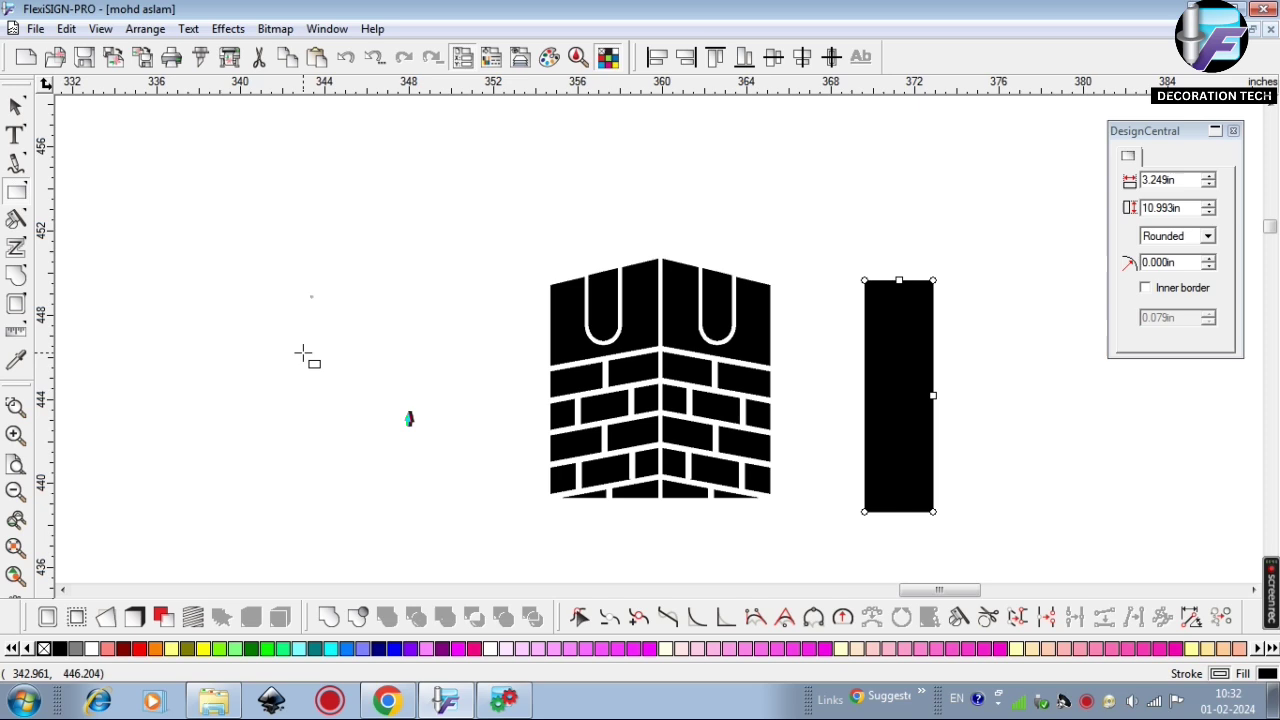
# Place the tall black rectangle on the block's central peak and widen it to about 3.582 in
pyautogui.moveTo(883, 360); pyautogui.dragTo(680, 177)
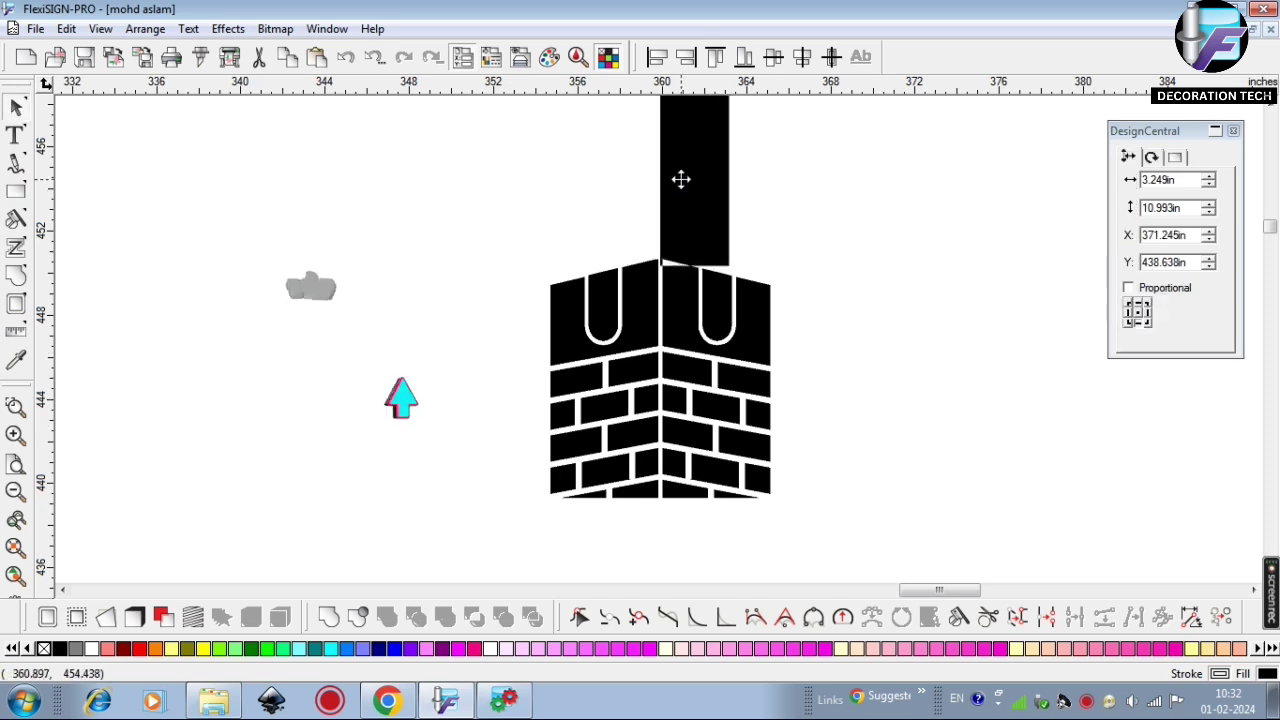
pyautogui.scroll(2, 765, 336)
pyautogui.moveTo(713, 274); pyautogui.dragTo(717, 276)
pyautogui.click(746, 326)
pyautogui.scroll(1, 746, 326)
pyautogui.click(712, 300)
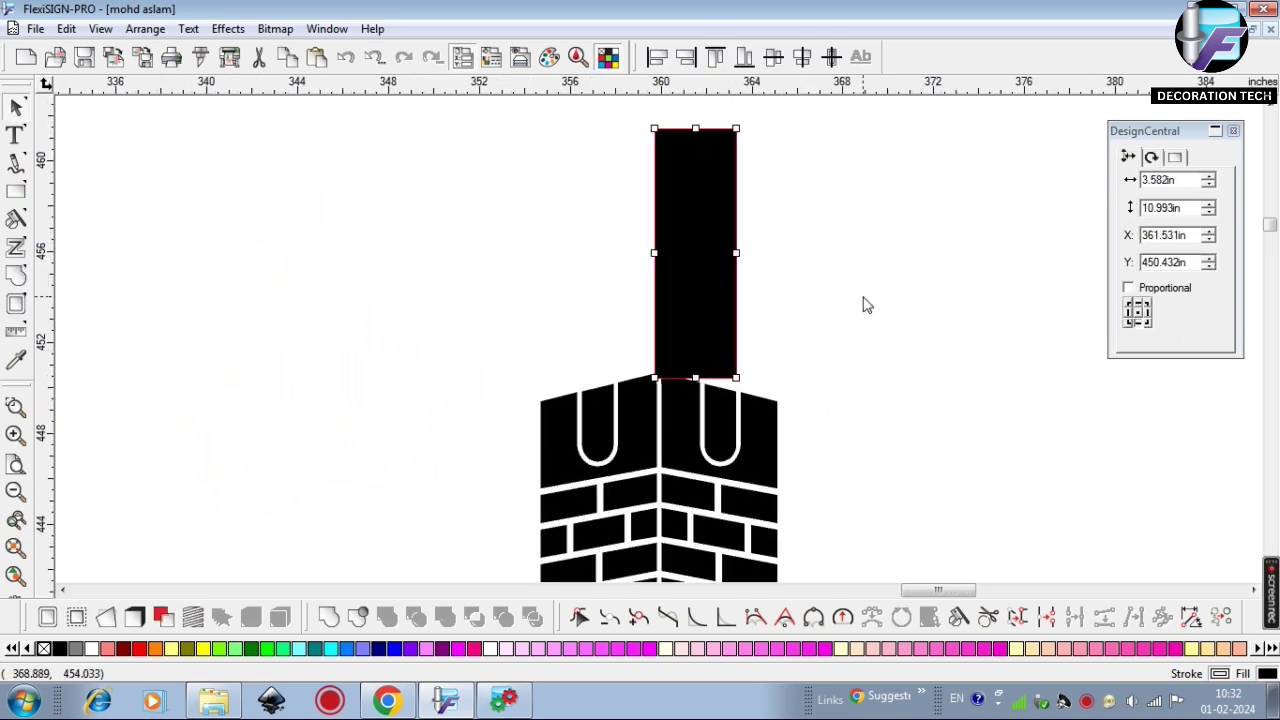
# Distort the tall rectangle with the trapezoid envelope at -90° so it tapers upward, widen its top edge slightly, and apply the effect
pyautogui.click(106, 618)
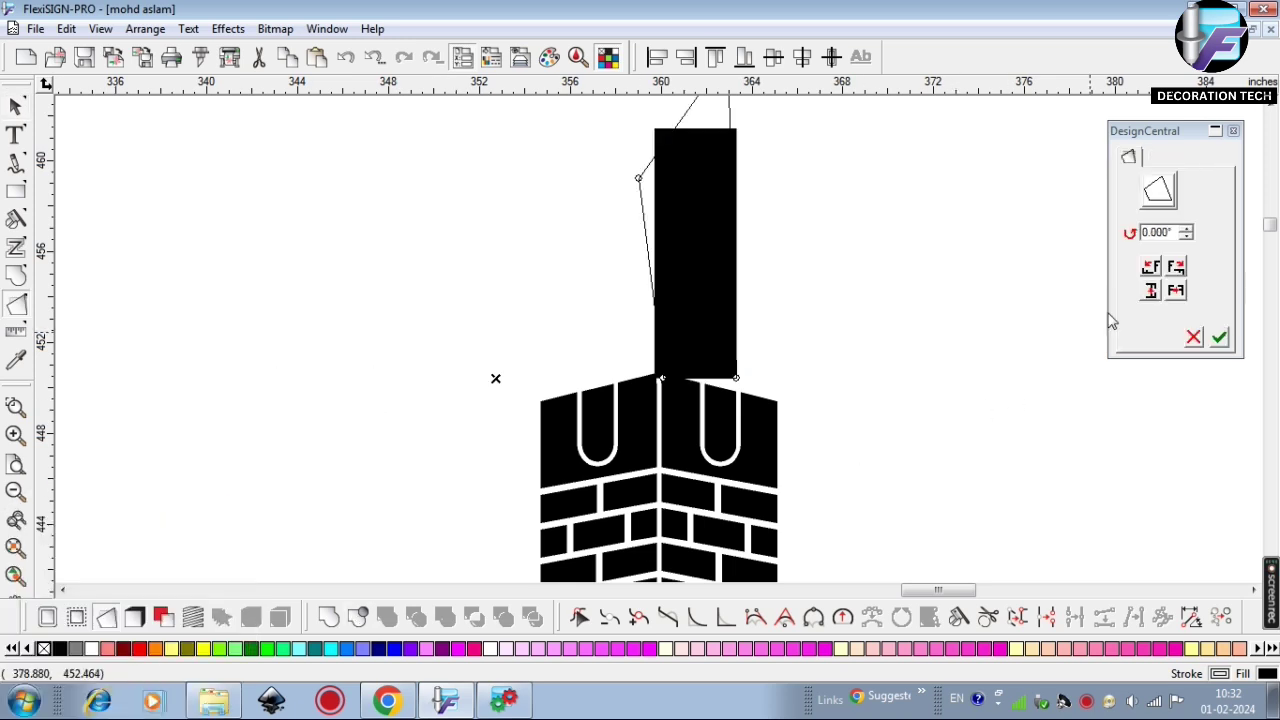
pyautogui.click(1158, 194)
pyautogui.click(1159, 254)
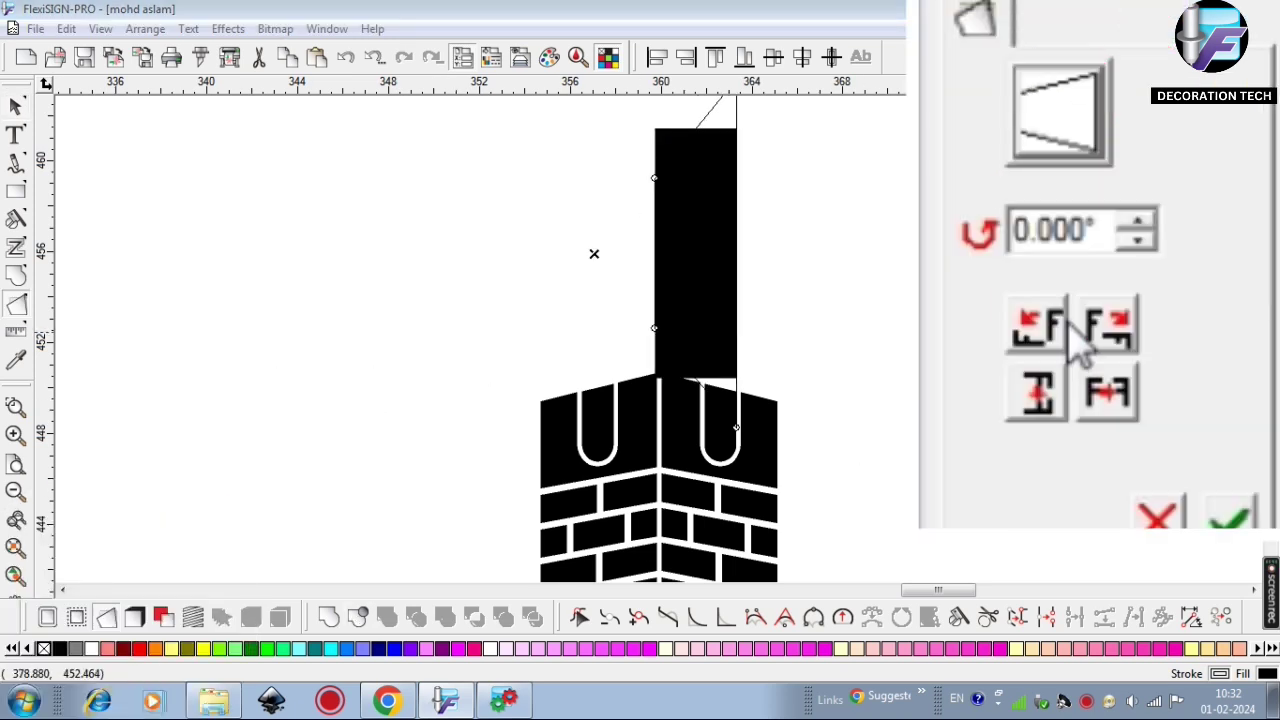
pyautogui.click(1045, 410)
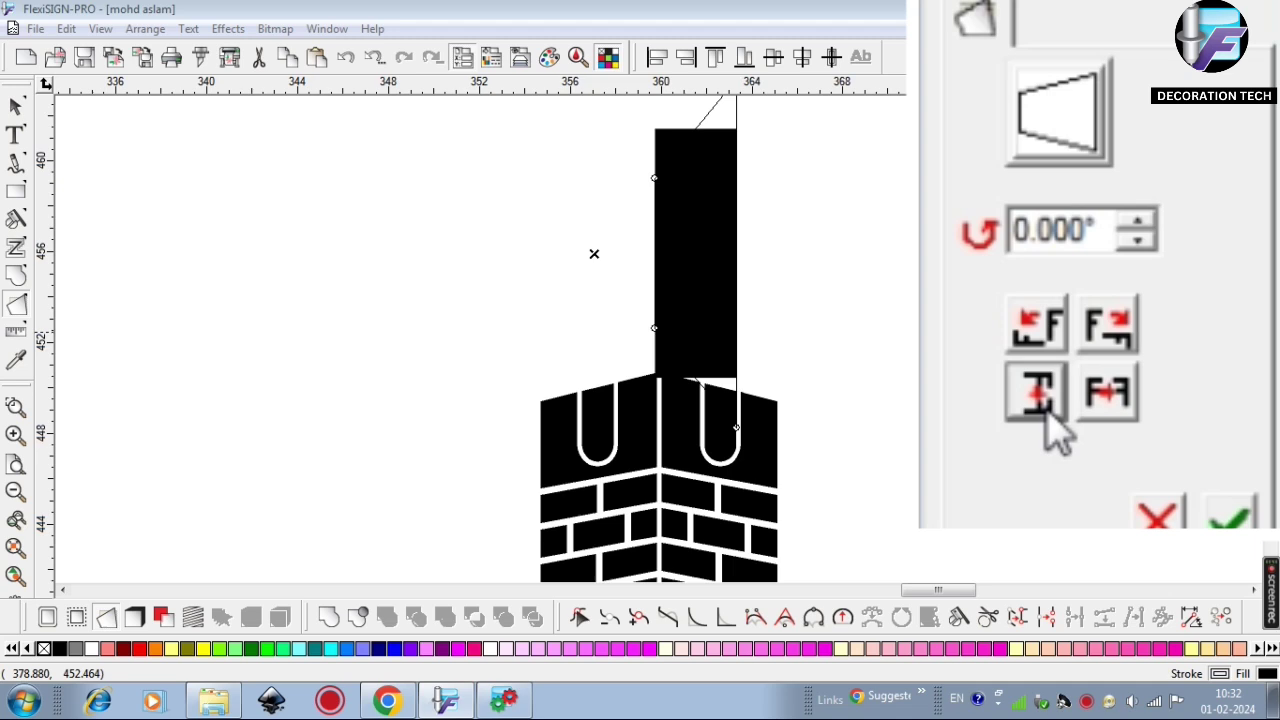
pyautogui.click(1046, 345)
pyautogui.click(1040, 395)
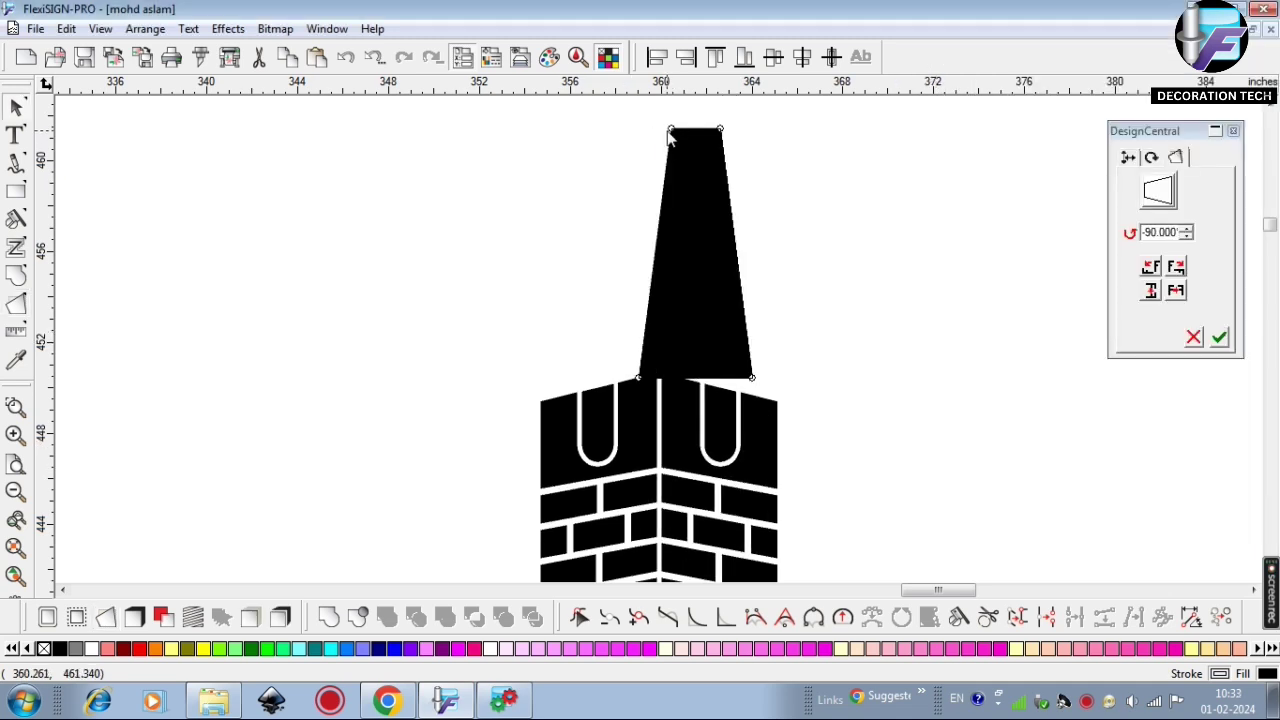
pyautogui.moveTo(720, 128); pyautogui.dragTo(732, 129)
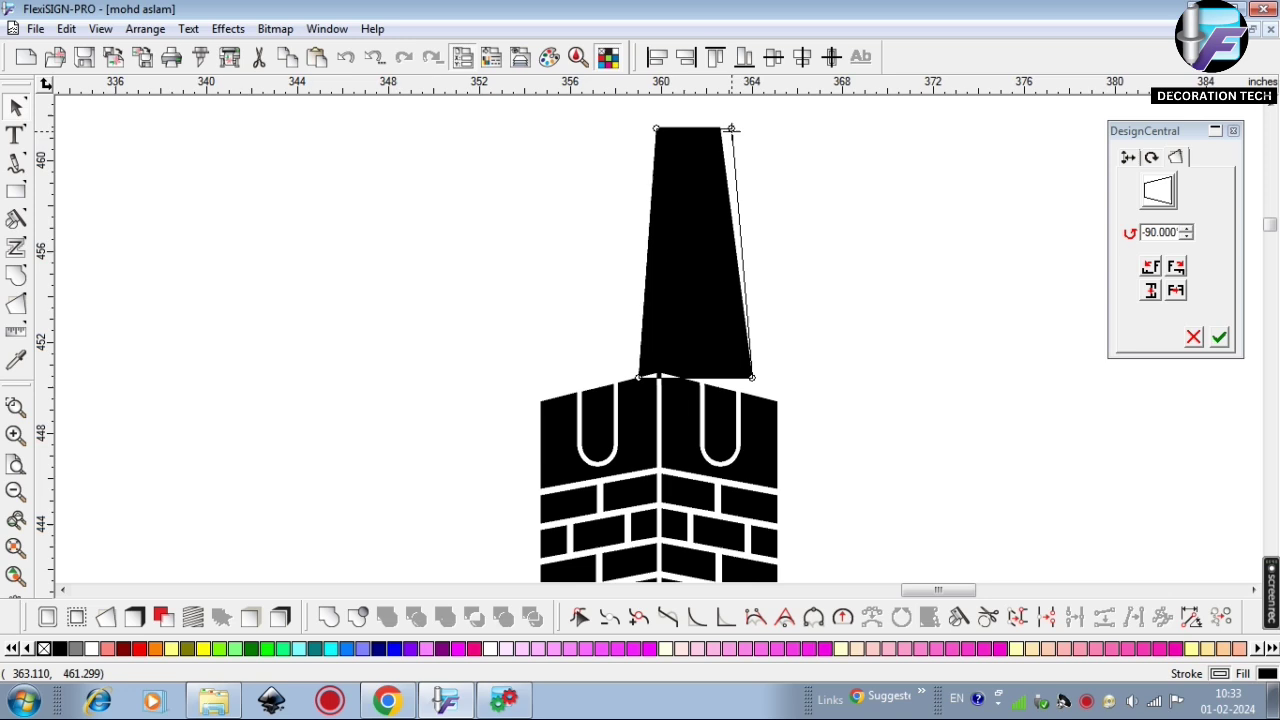
pyautogui.click(1217, 339)
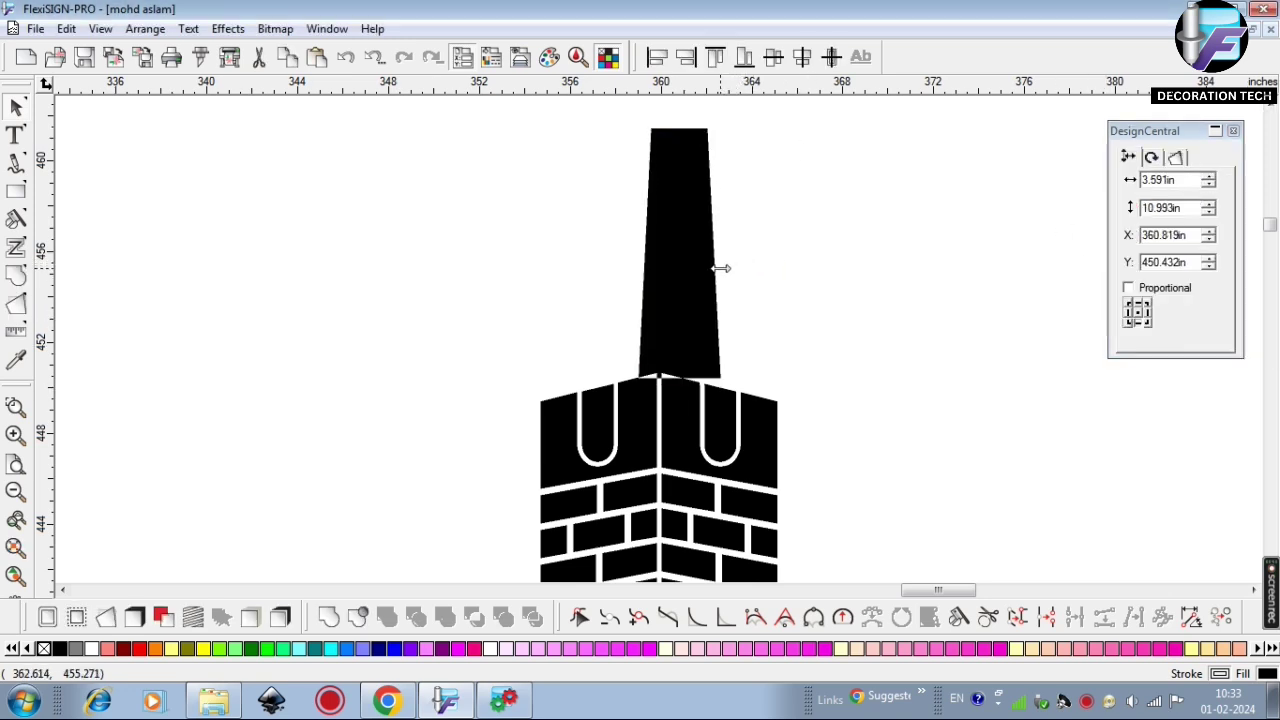
# Move the tapered column onto the block's right half so its base overlaps the slanted top edge
pyautogui.moveTo(694, 279)
pyautogui.mouseDown()
pyautogui.moveTo(711, 271)
pyautogui.moveTo(710, 294)
pyautogui.mouseUp()
pyautogui.click(774, 318)
pyautogui.scroll(2, 774, 378)
pyautogui.click(768, 310)
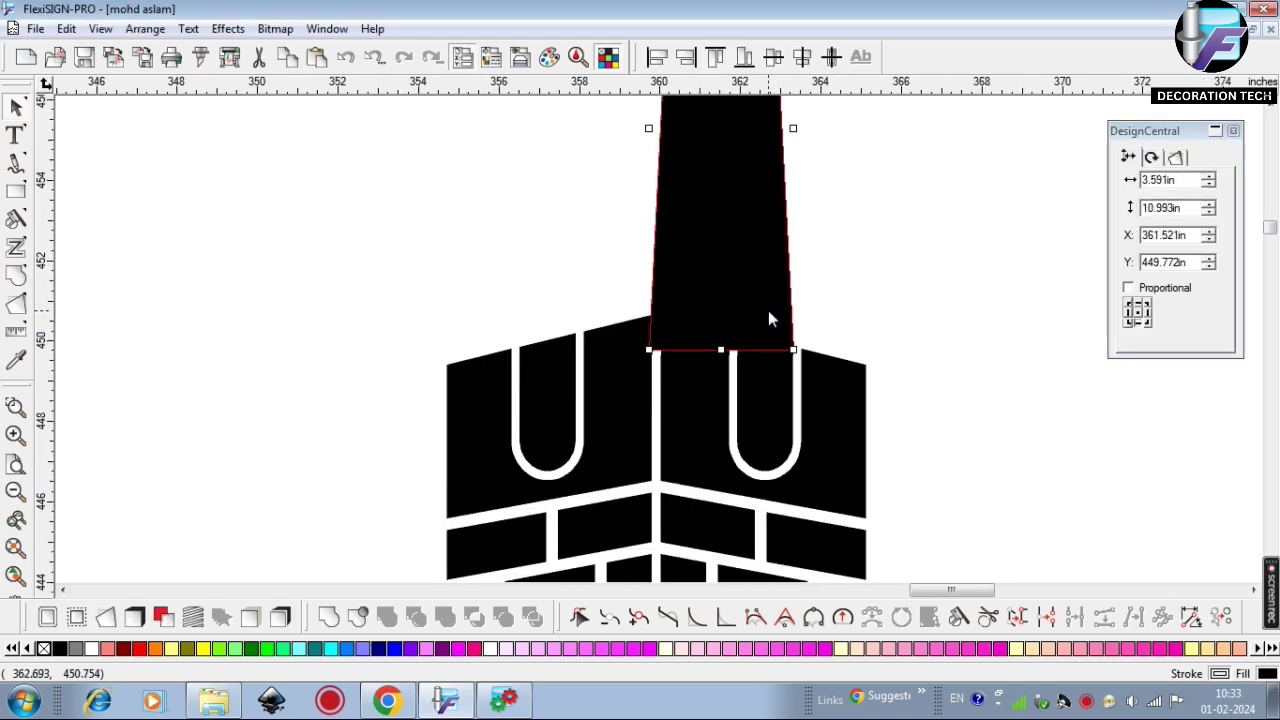
pyautogui.click(929, 357)
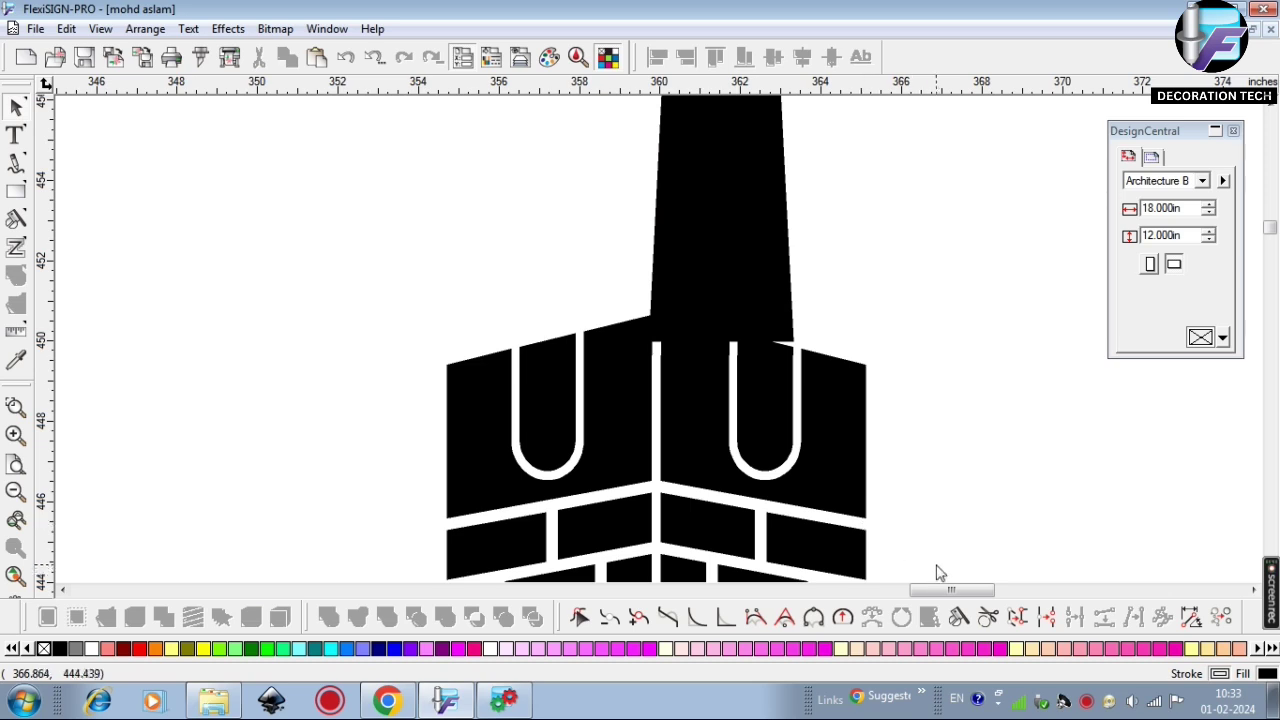
# Cut the column's base parallel to the block's slanted top with the cleaver and delete the piece below the cut
pyautogui.click(959, 617)
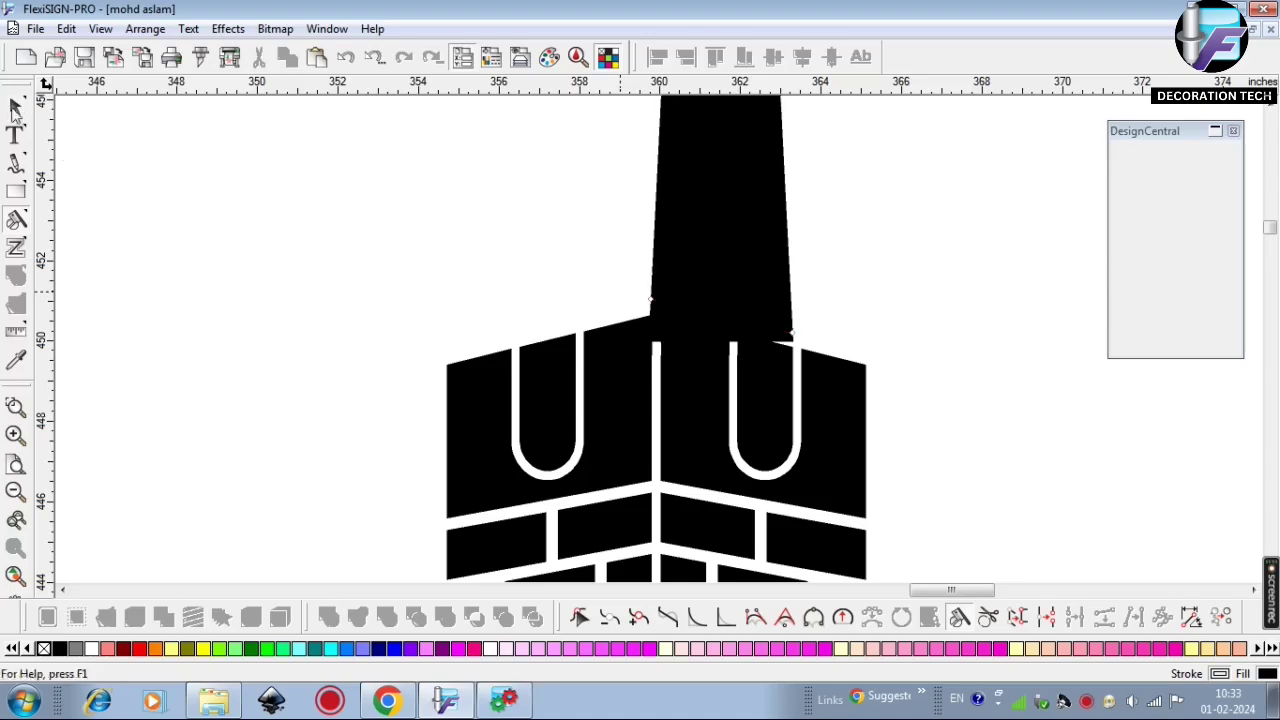
pyautogui.click(14, 108)
pyautogui.click(728, 337)
pyautogui.press('Delete')
pyautogui.scroll(-2, 840, 312)
# Narrow the column slightly by moving its left edge inward, keeping its slanted base on the block's top
pyautogui.click(664, 362)
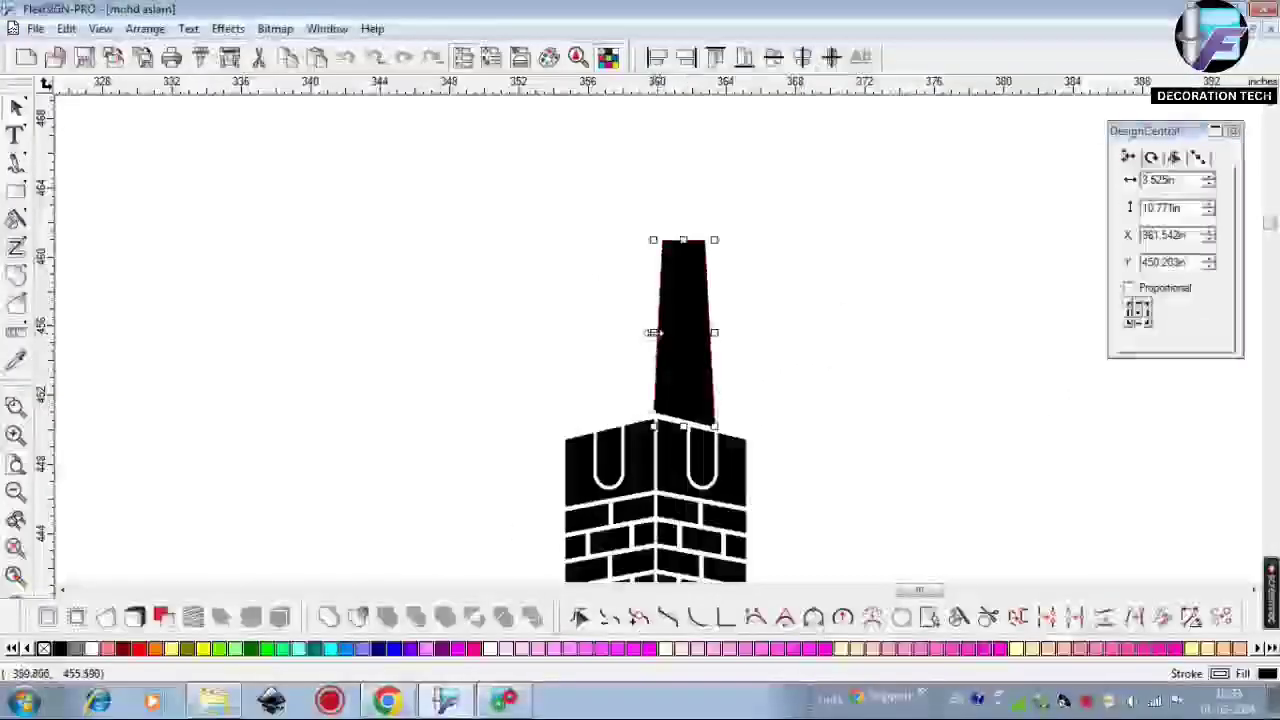
pyautogui.moveTo(654, 333); pyautogui.dragTo(663, 337)
pyautogui.scroll(2, 663, 337)
pyautogui.click(766, 417)
pyautogui.click(704, 419)
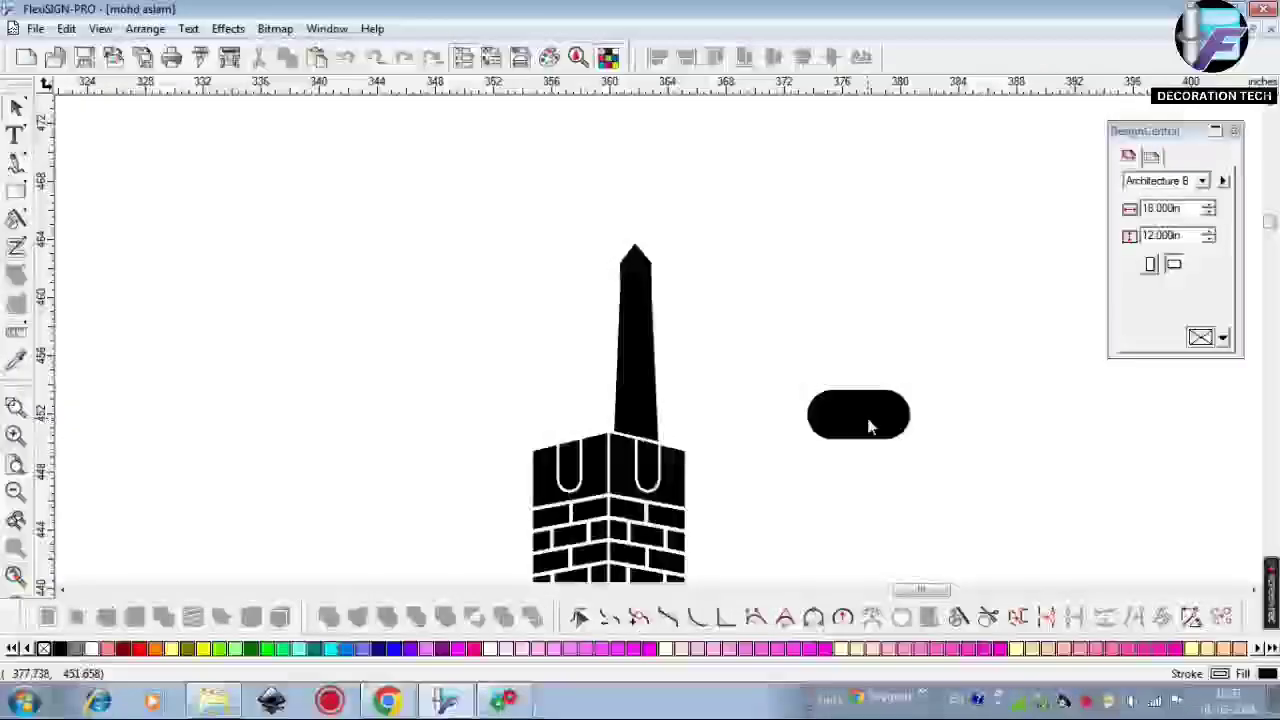
# Place the rounded bar, about 5.423 by 2.587 in, across the column's lower part and add a slightly smaller copy higher up
pyautogui.moveTo(884, 425); pyautogui.dragTo(669, 386)
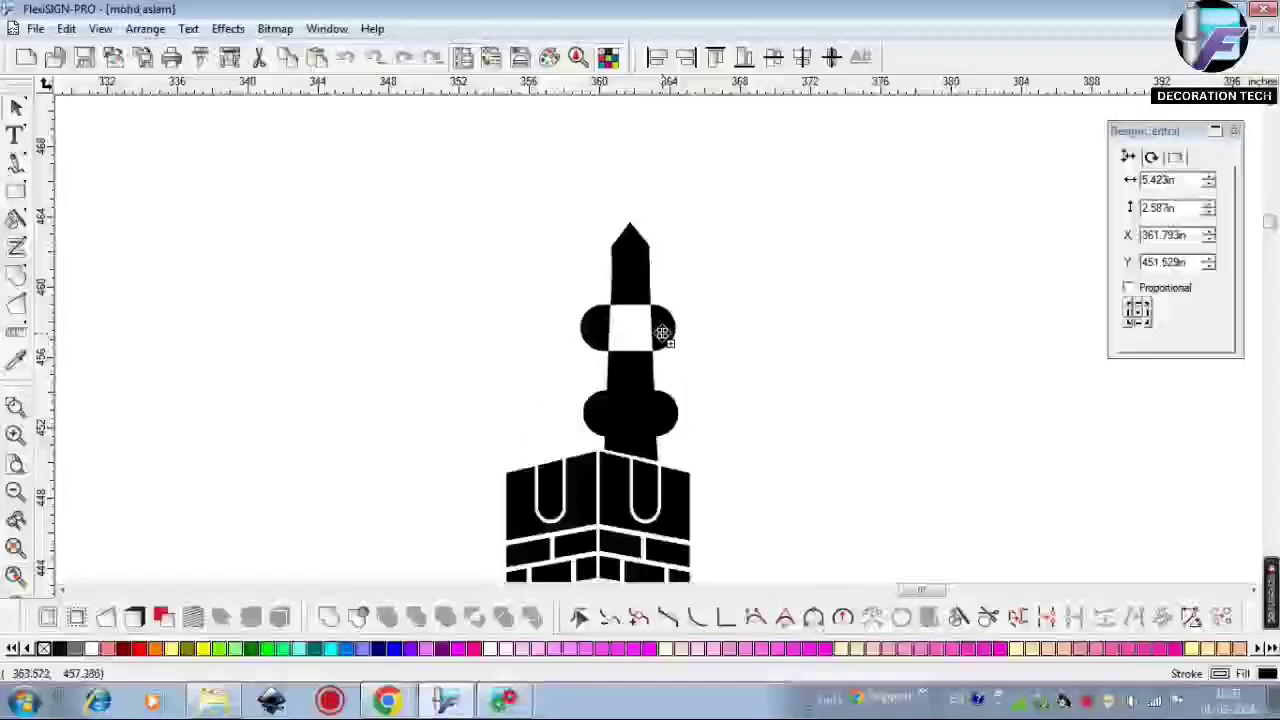
pyautogui.moveTo(662, 333); pyautogui.dragTo(664, 333)
pyautogui.moveTo(678, 304); pyautogui.dragTo(669, 312)
pyautogui.moveTo(649, 331); pyautogui.dragTo(655, 329)
pyautogui.click(738, 356)
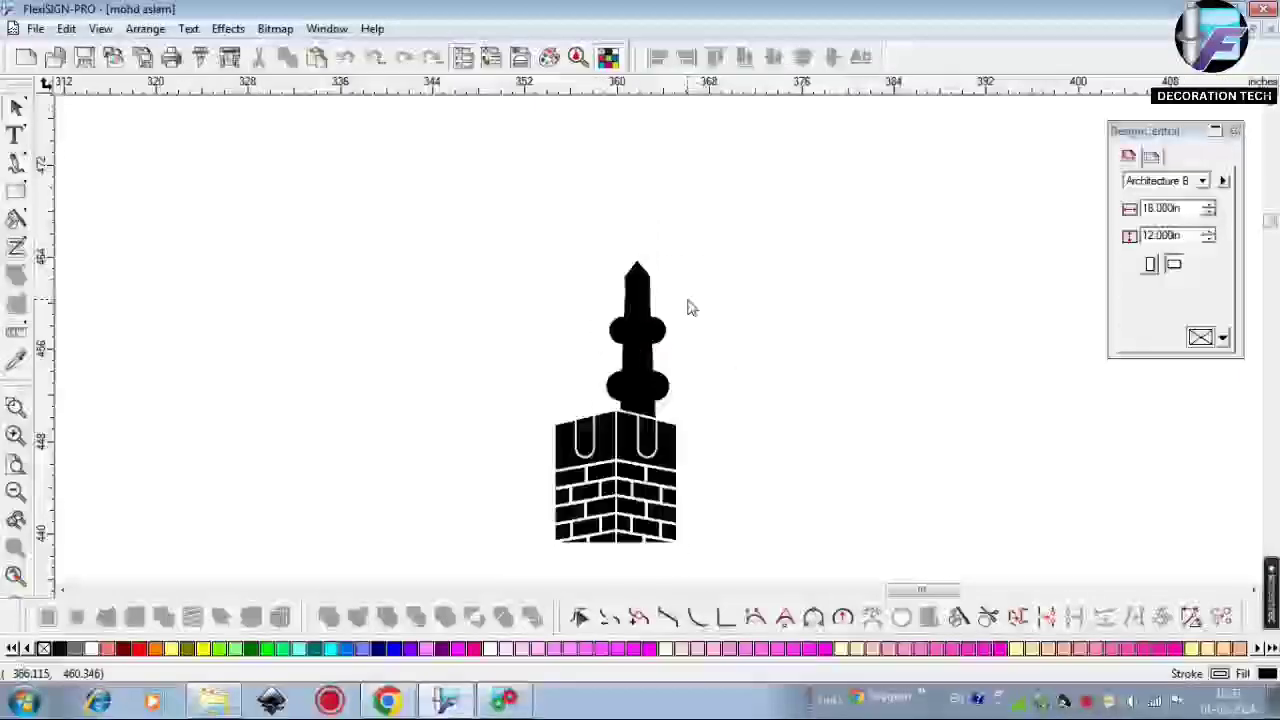
pyautogui.click(609, 334)
pyautogui.click(716, 357)
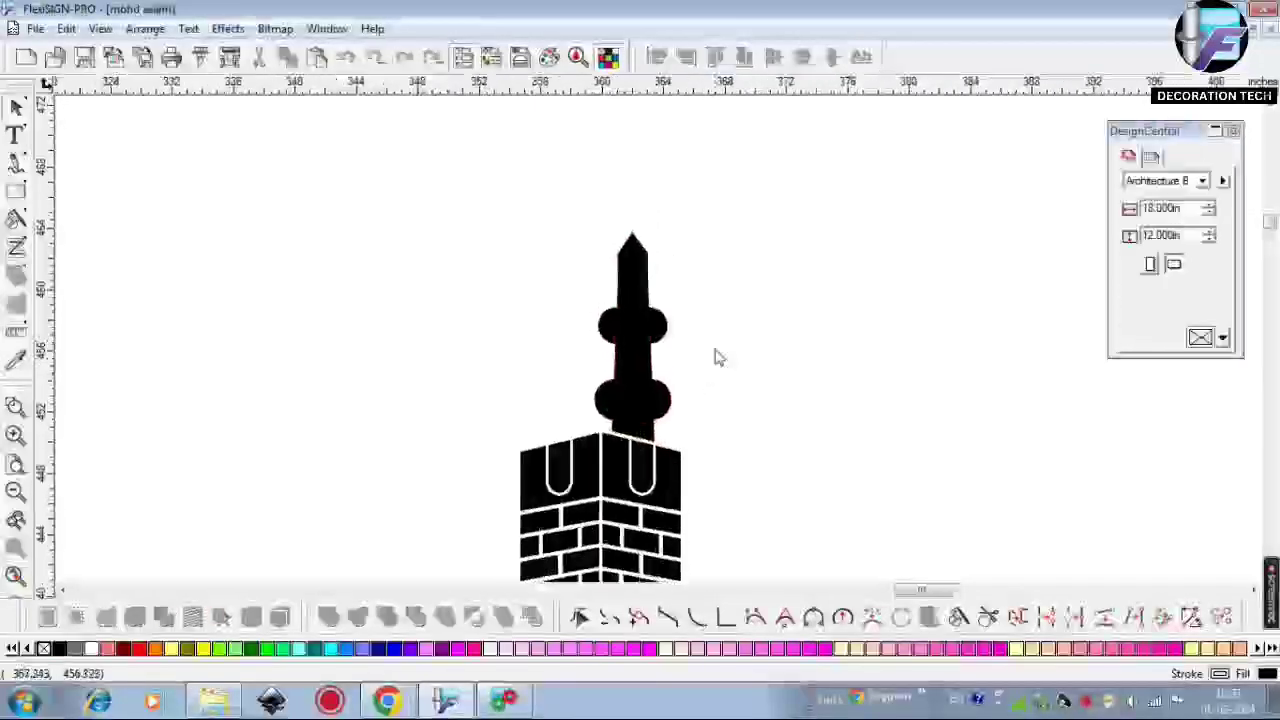
# Select the pointed column with both rounded bars and weld them into one tower shape
pyautogui.moveTo(726, 263); pyautogui.dragTo(577, 420)
pyautogui.scroll(2, 614, 424)
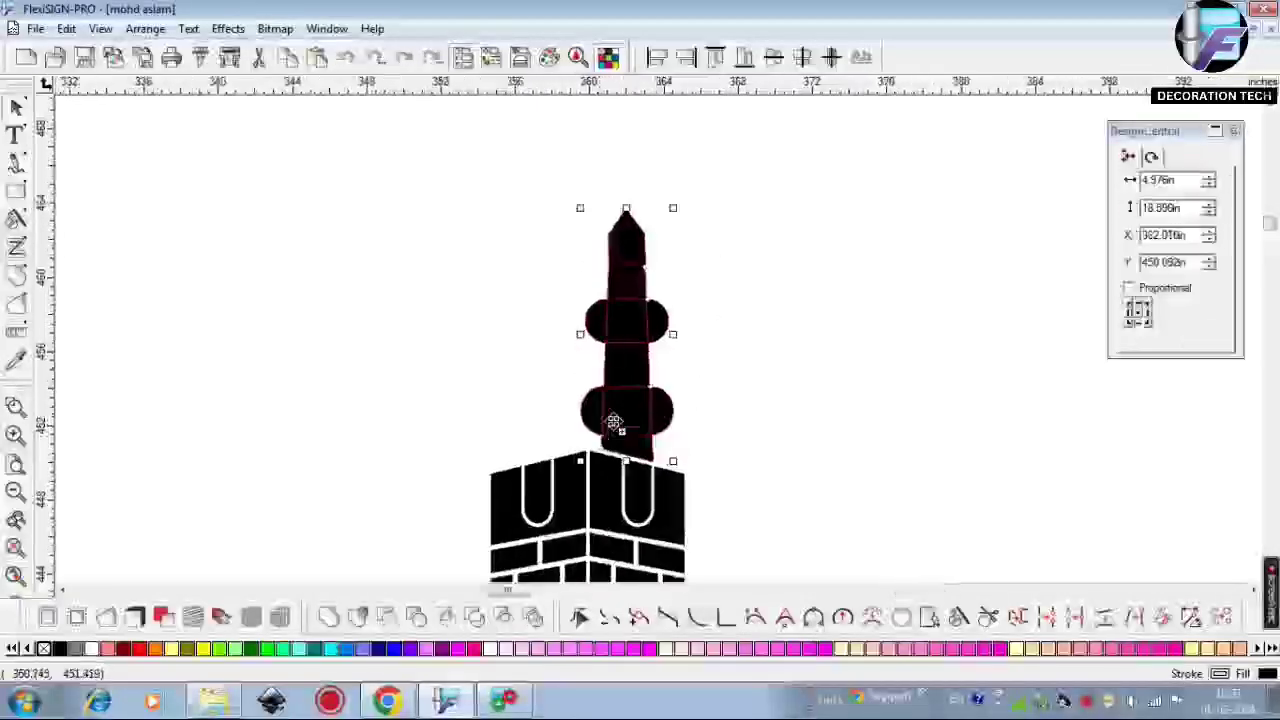
pyautogui.click(327, 617)
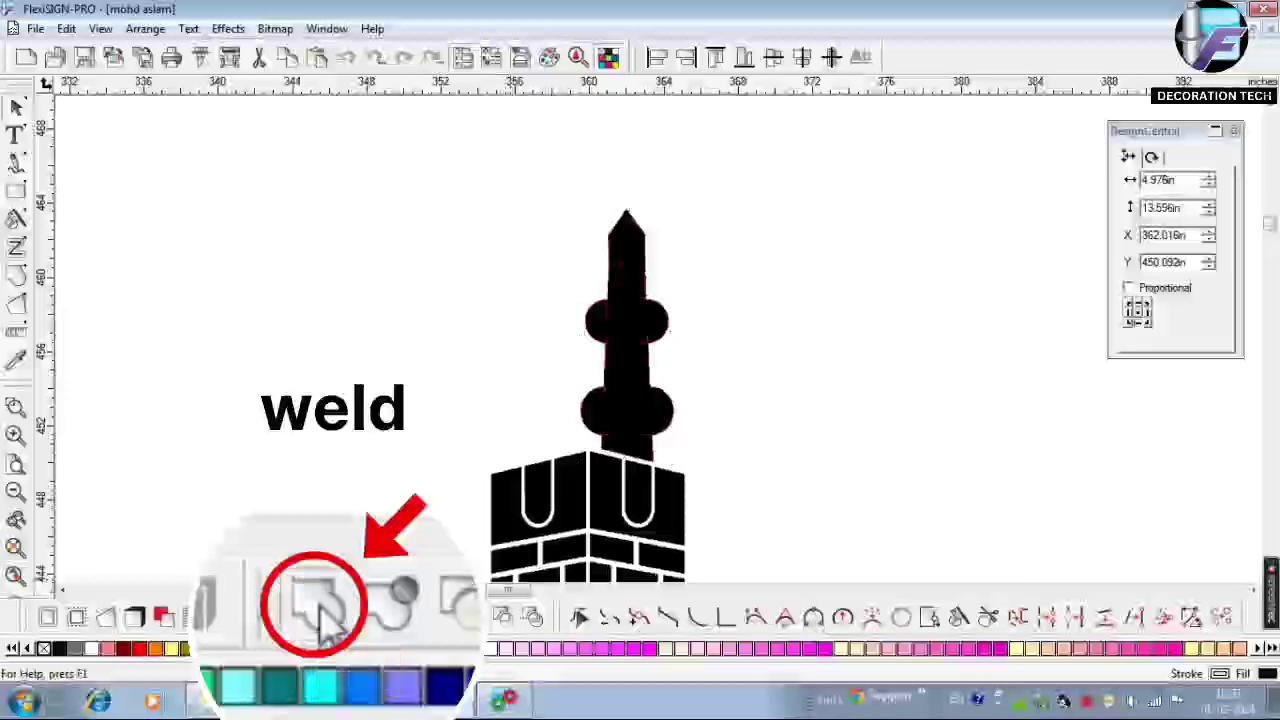
pyautogui.click(838, 474)
# Draw an arc segment beside the tower and reshape it to a thickness of 1.110 in and a 50.4° sweep
pyautogui.click(16, 192)
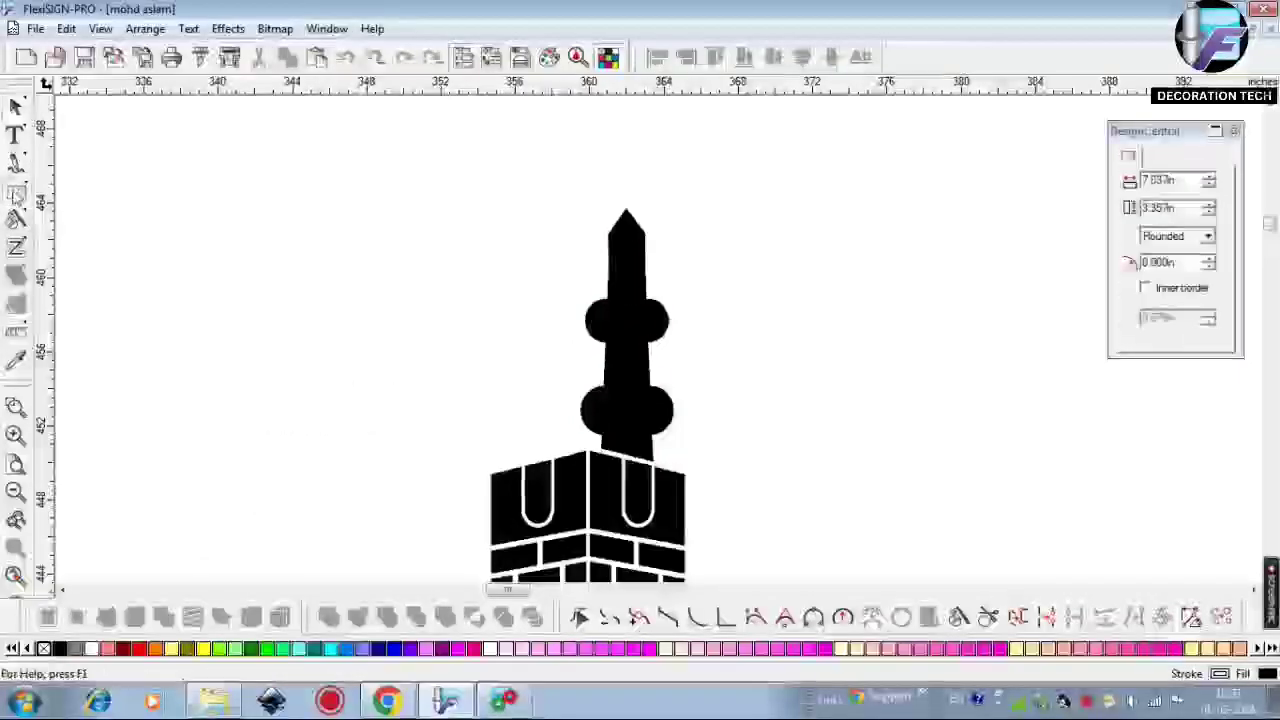
pyautogui.click(204, 202)
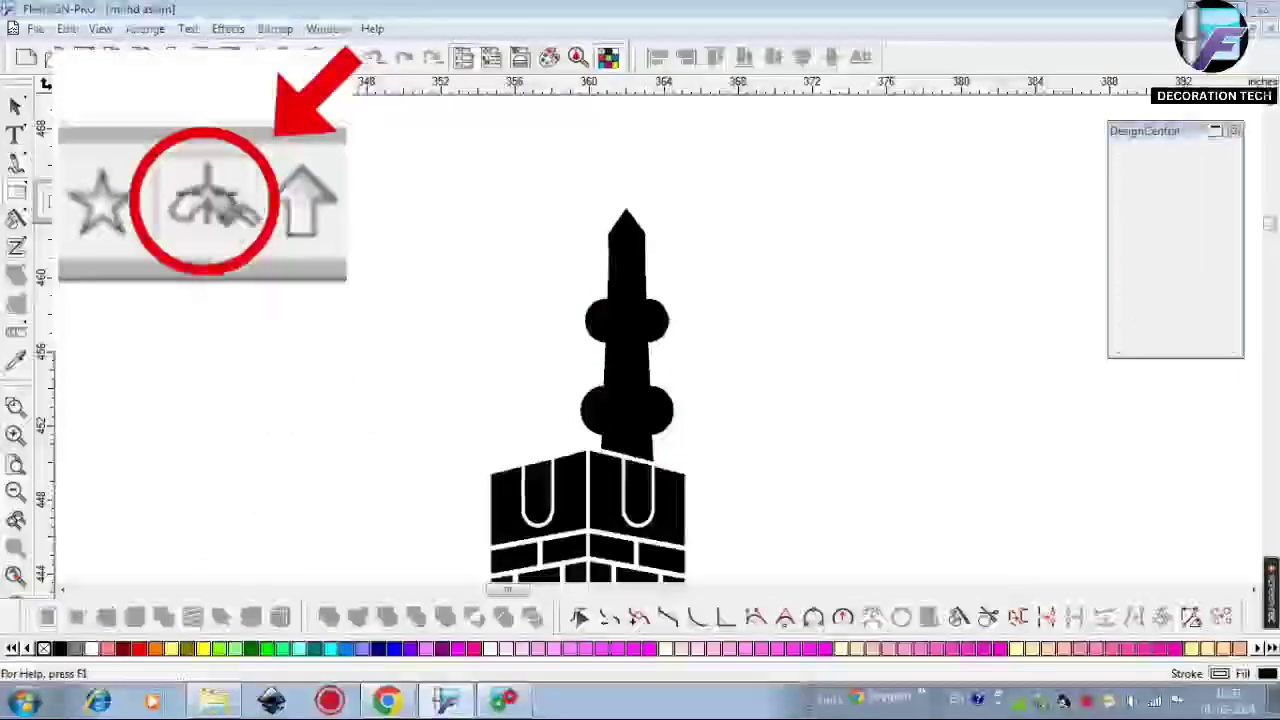
pyautogui.moveTo(765, 350)
pyautogui.mouseDown()
pyautogui.moveTo(842, 288)
pyautogui.moveTo(806, 288)
pyautogui.mouseUp()
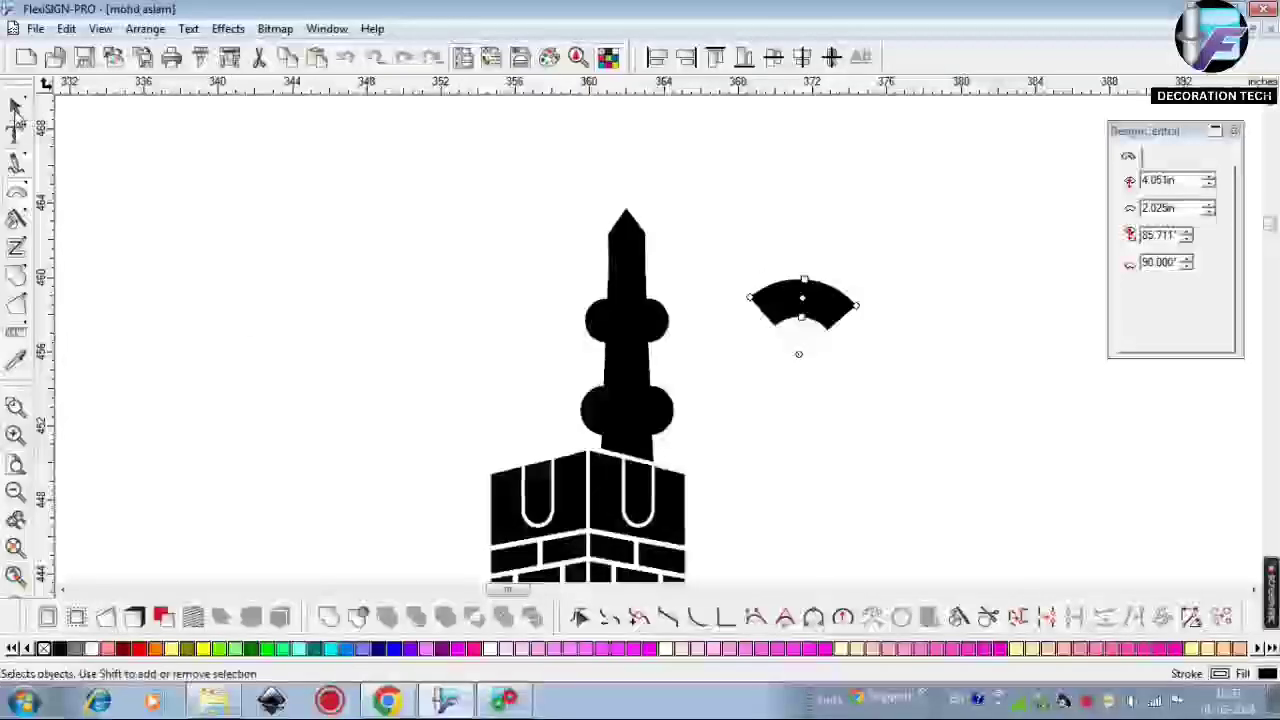
pyautogui.click(16, 108)
pyautogui.click(1176, 157)
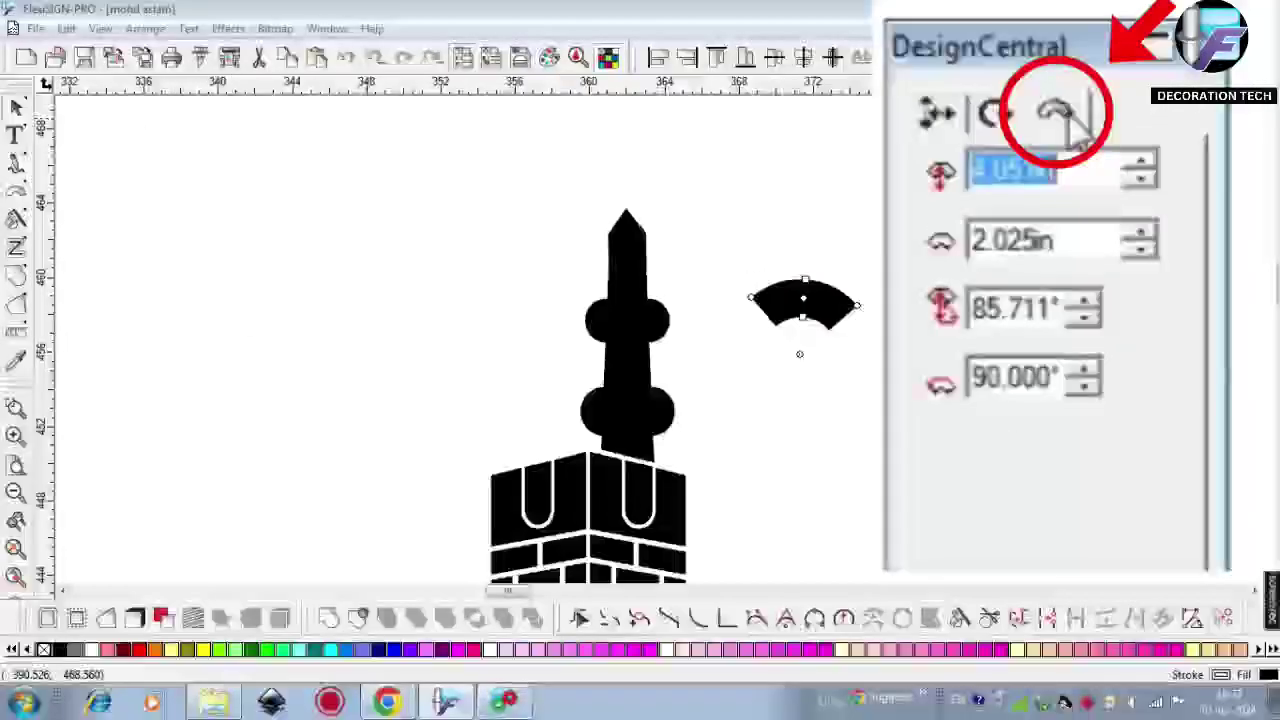
pyautogui.click(851, 309)
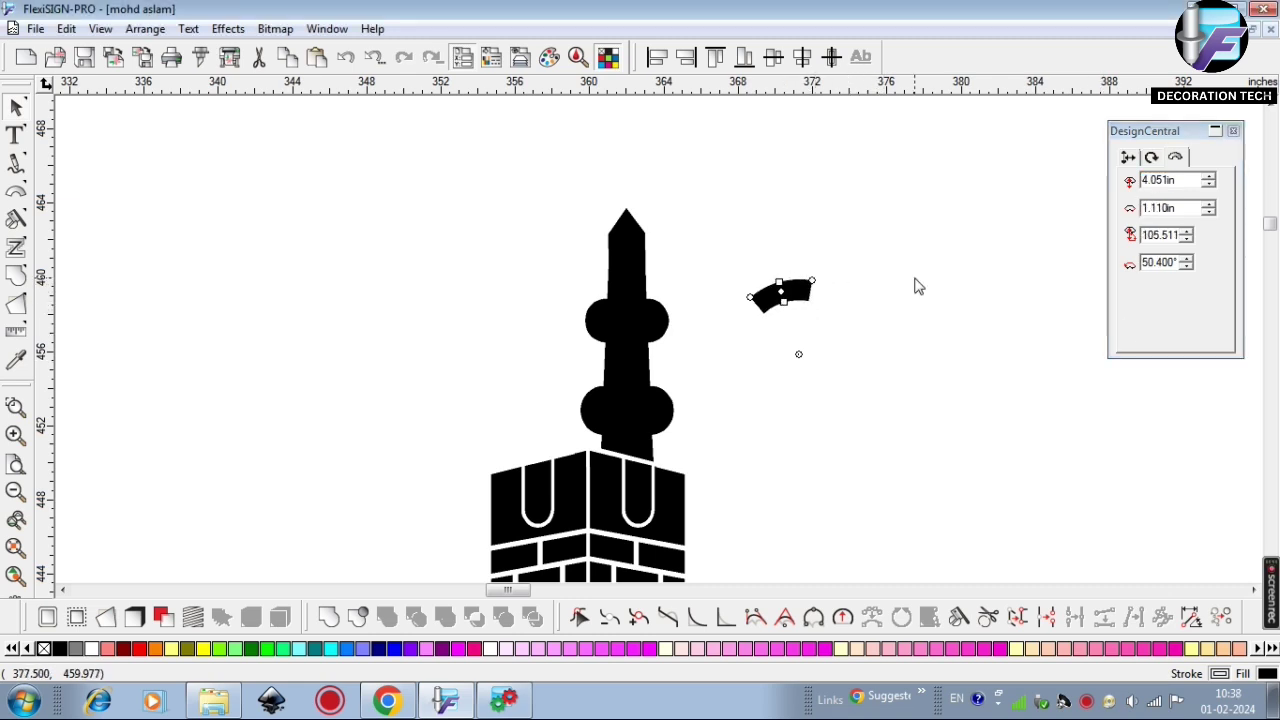
# Rotate the arc segment level and place it, filled magenta, over the tower's lower bulge
pyautogui.click(786, 294)
pyautogui.click(790, 296)
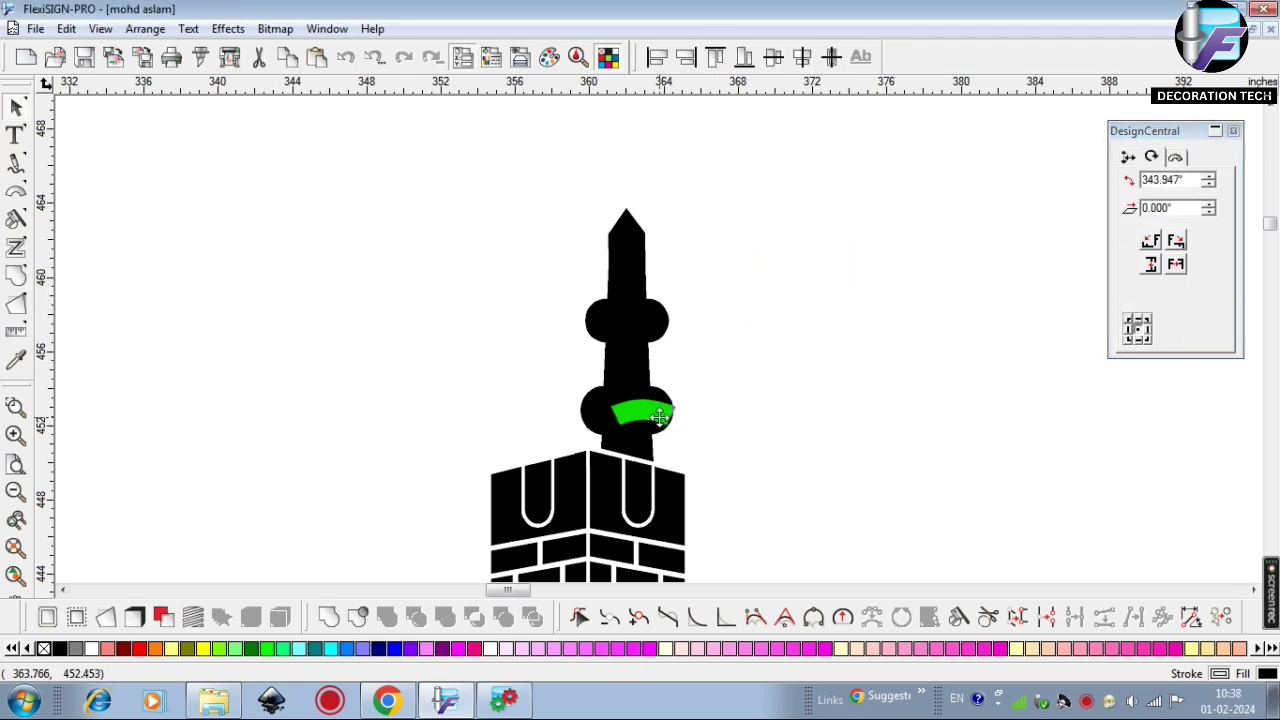
pyautogui.scroll(3, 651, 423)
# Place a smaller magenta copy of the arc segment centred on the tower's upper bulge
pyautogui.moveTo(660, 418); pyautogui.dragTo(625, 228)
pyautogui.press('Escape')
pyautogui.hscroll(1, 822, 373)
pyautogui.scroll(1, 822, 373)
pyautogui.hscroll(-2, 700, 456)
pyautogui.press('Escape')
pyautogui.scroll(-4, 620, 400)
pyautogui.click(728, 312)
pyautogui.scroll(-1, 728, 312)
pyautogui.moveTo(621, 276); pyautogui.dragTo(620, 279)
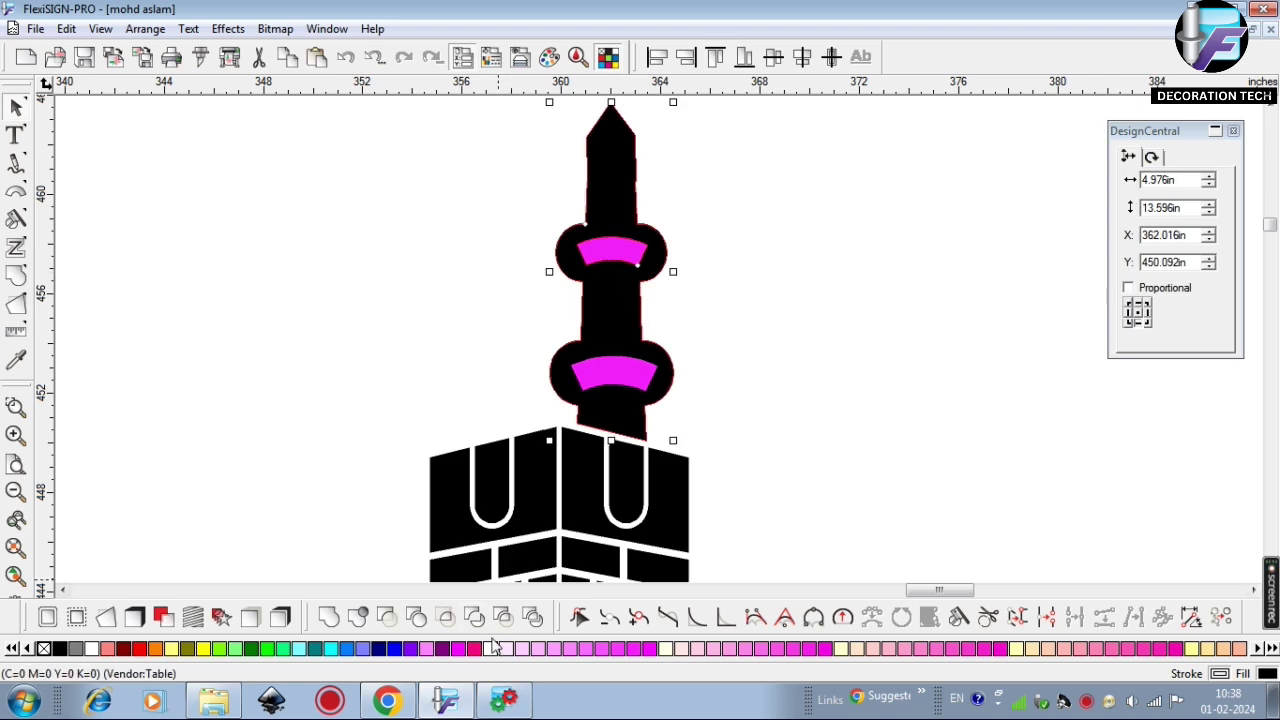
# Combine the tower and its two magenta arcs into a compound so the arcs become cut-out openings
pyautogui.click(730, 210)
pyautogui.moveTo(588, 398); pyautogui.dragTo(588, 398)
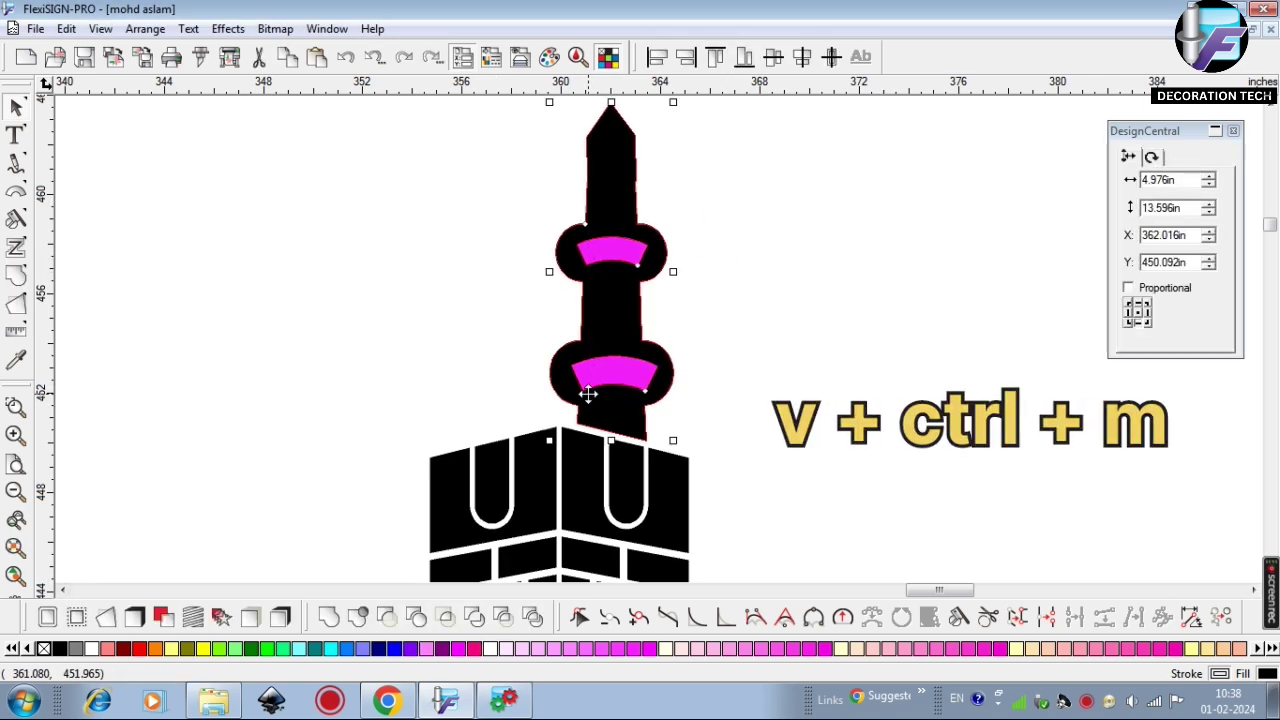
pyautogui.hotkey('ctrl', 'm')
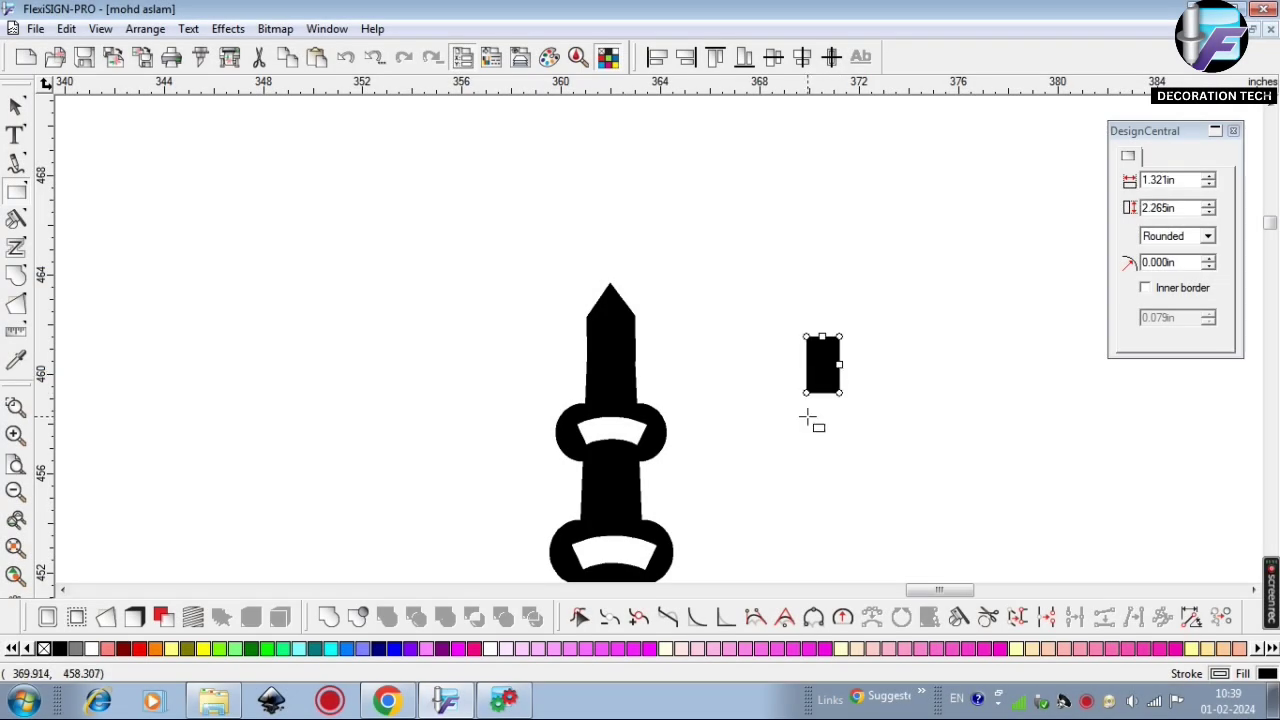
# Change the small rectangle's corner style to Clipped with a 0.661 in corner size, giving it pointed ends
pyautogui.click(16, 107)
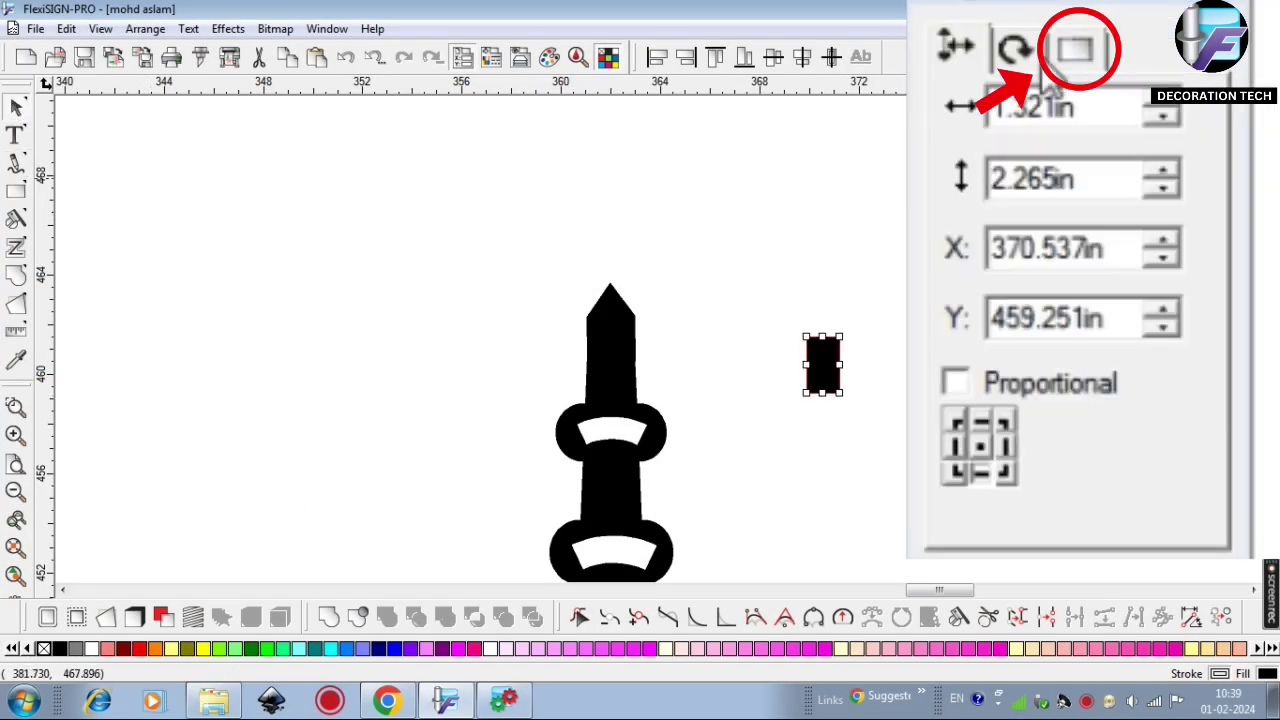
pyautogui.click(1174, 157)
pyautogui.click(1158, 260)
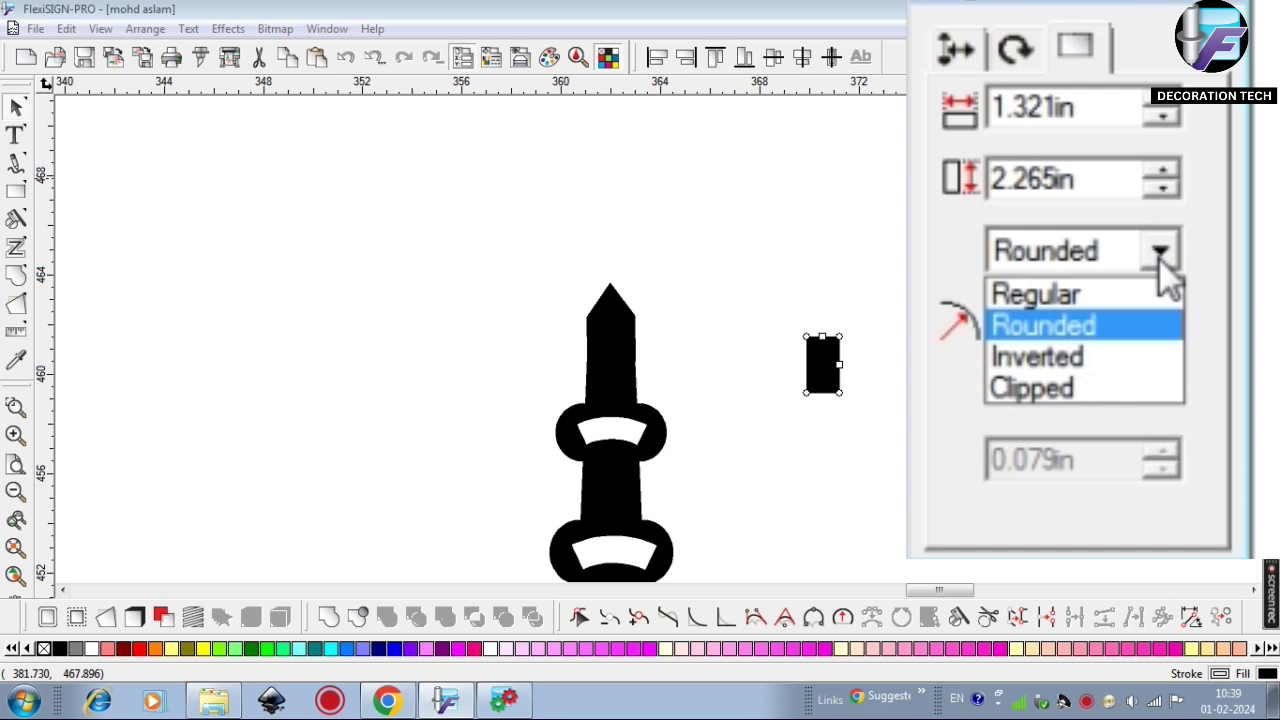
pyautogui.click(1078, 385)
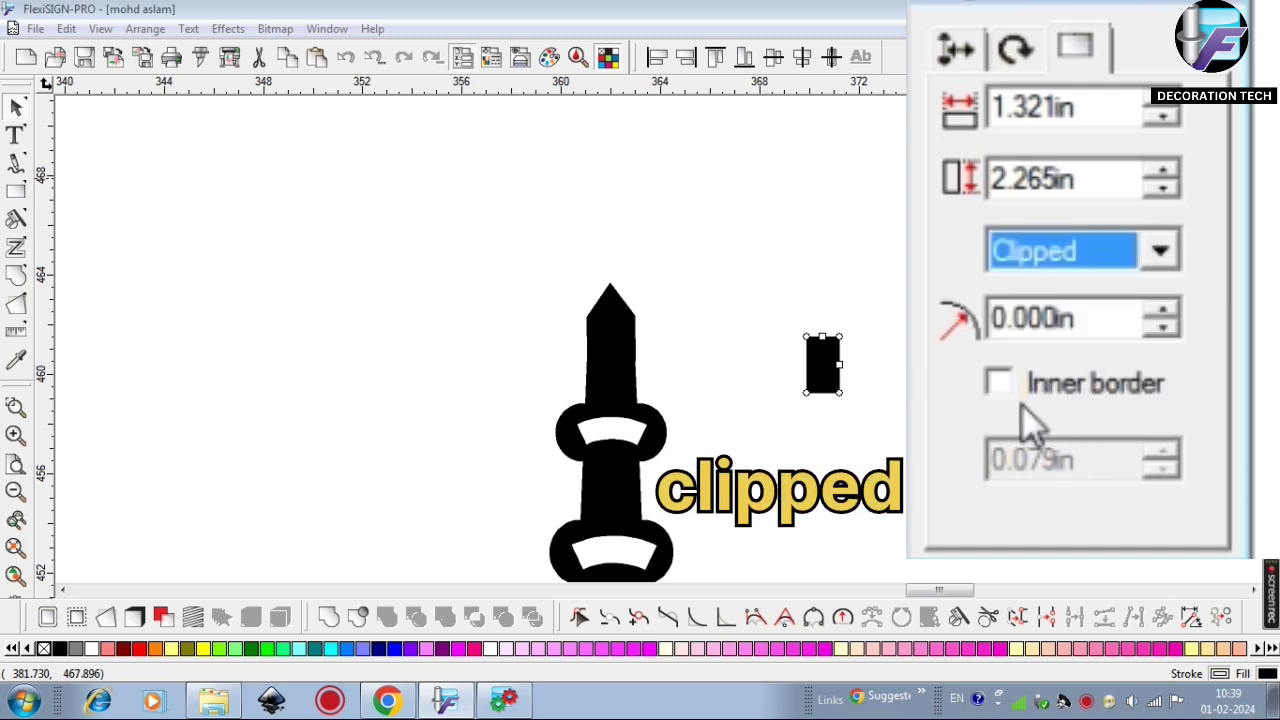
pyautogui.click(1163, 311)
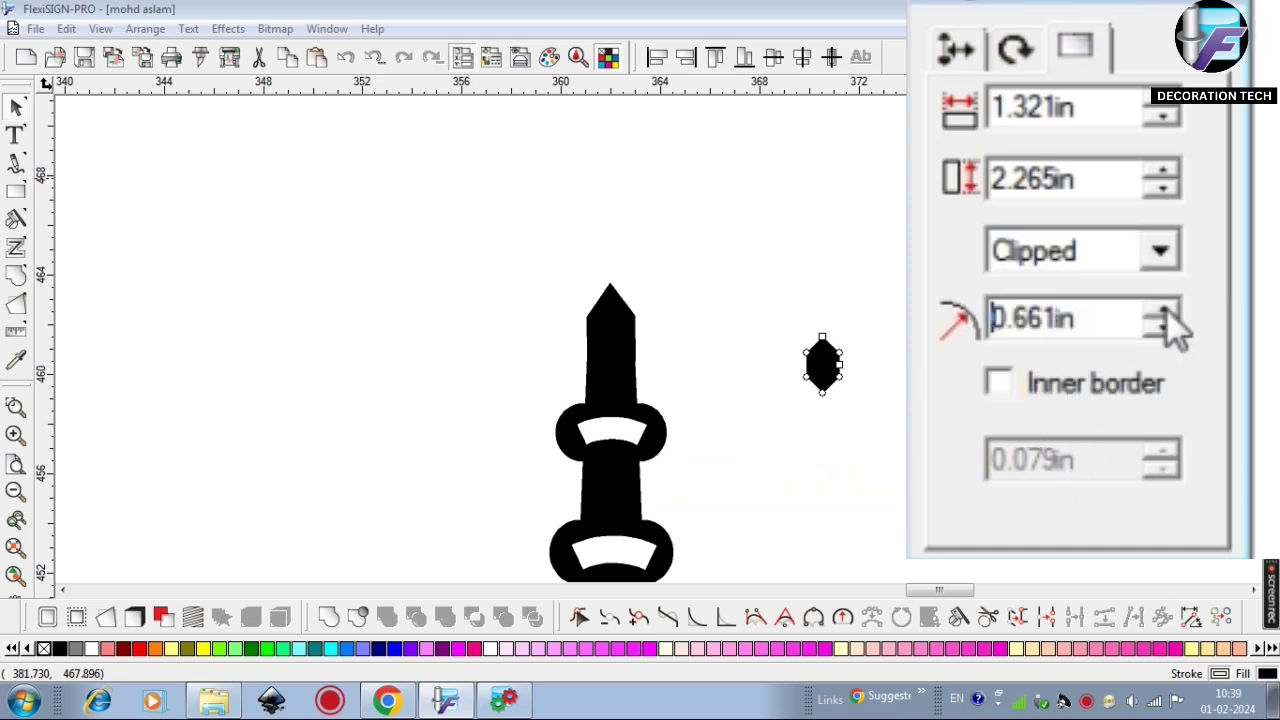
pyautogui.click(865, 472)
# Slice the small clipped rectangle horizontally just below its upper point and delete the lower piece, leaving a triangle
pyautogui.scroll(3, 865, 467)
pyautogui.press('Right')
pyautogui.press('Right')
pyautogui.press('Right')
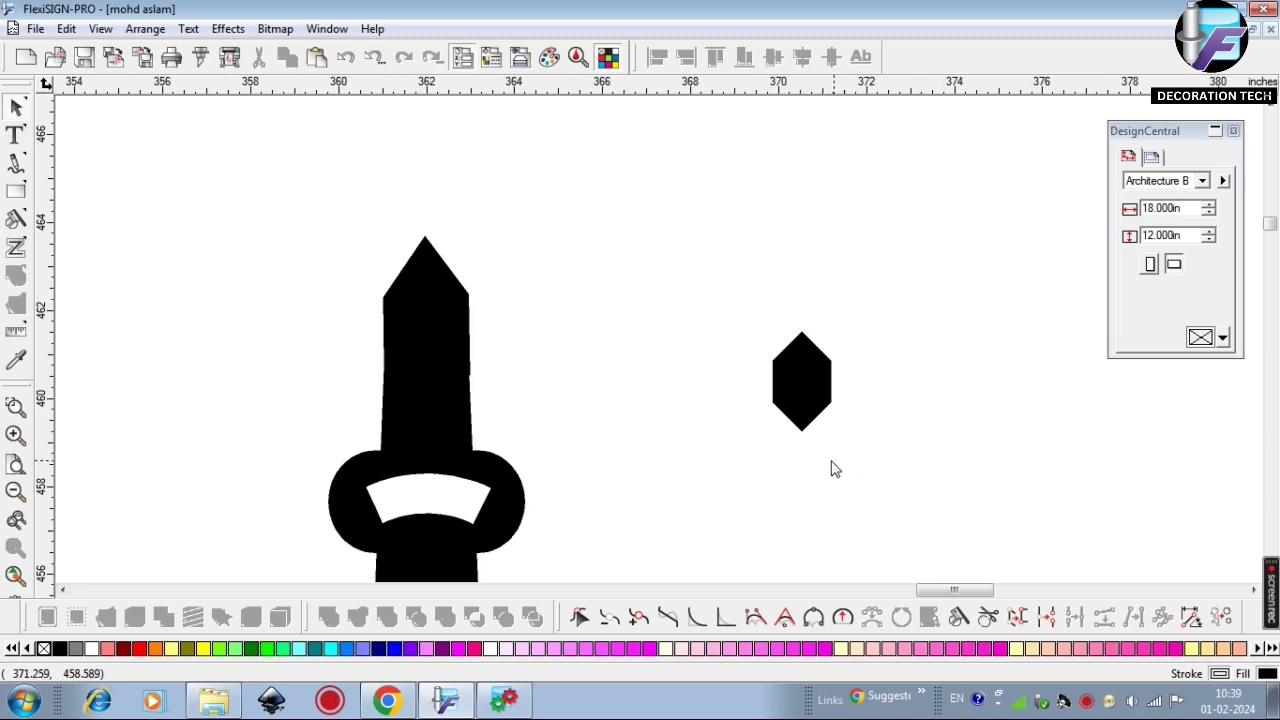
pyautogui.click(959, 617)
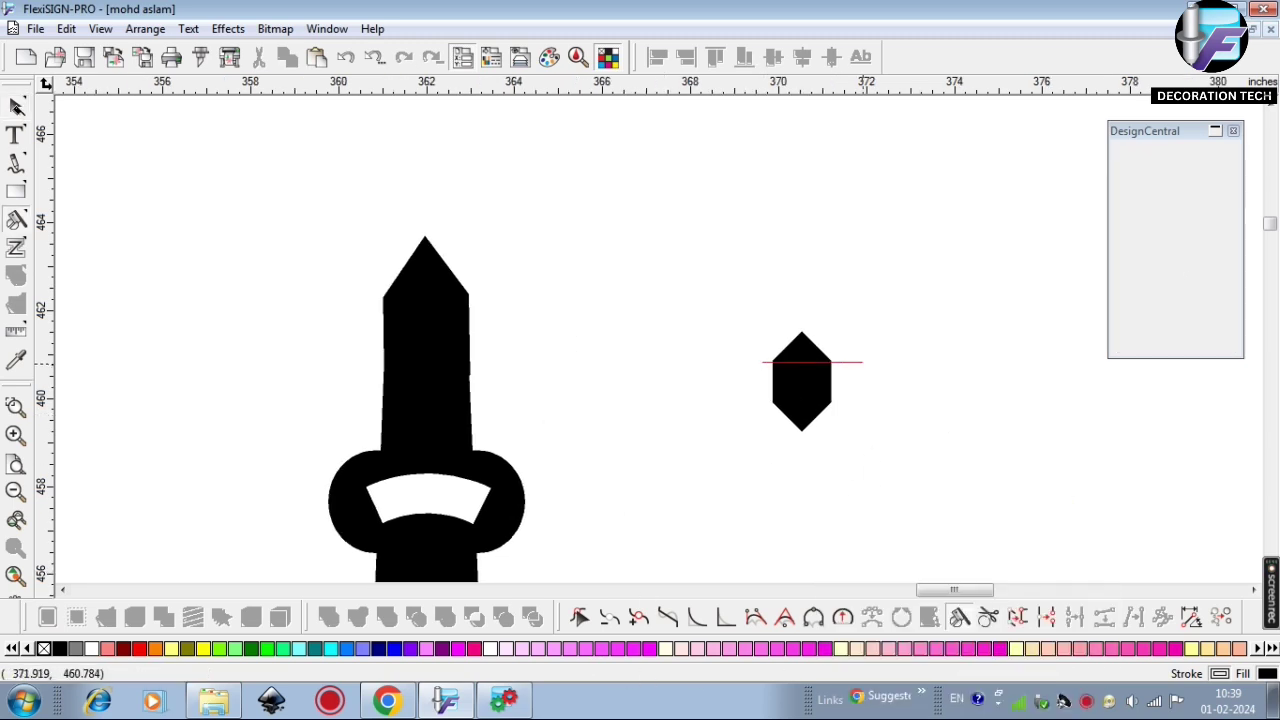
pyautogui.moveTo(863, 363); pyautogui.dragTo(864, 363)
pyautogui.press('space')
pyautogui.click(797, 415)
pyautogui.press('Delete')
# Fill the small triangle pink, place it inside the tower's pointed tip and cut it out of the tower
pyautogui.click(797, 351)
pyautogui.click(755, 650)
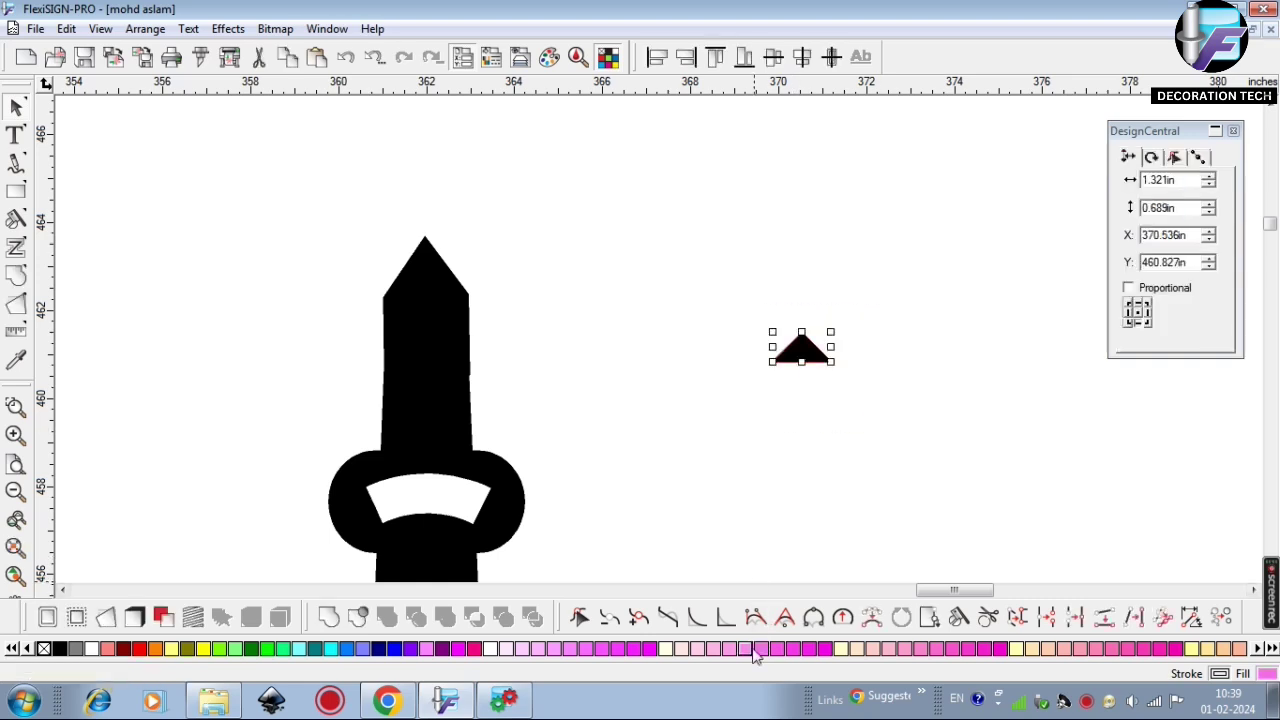
pyautogui.moveTo(801, 331); pyautogui.dragTo(421, 305)
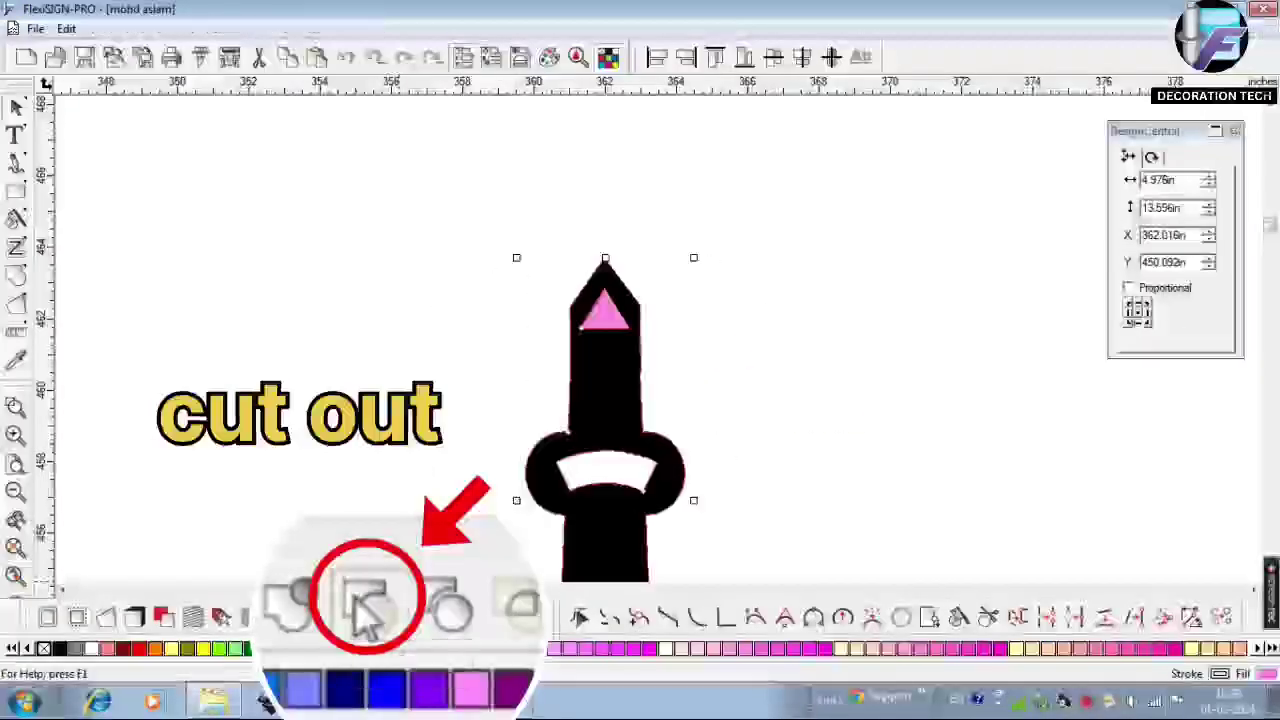
pyautogui.click(358, 617)
pyautogui.click(391, 534)
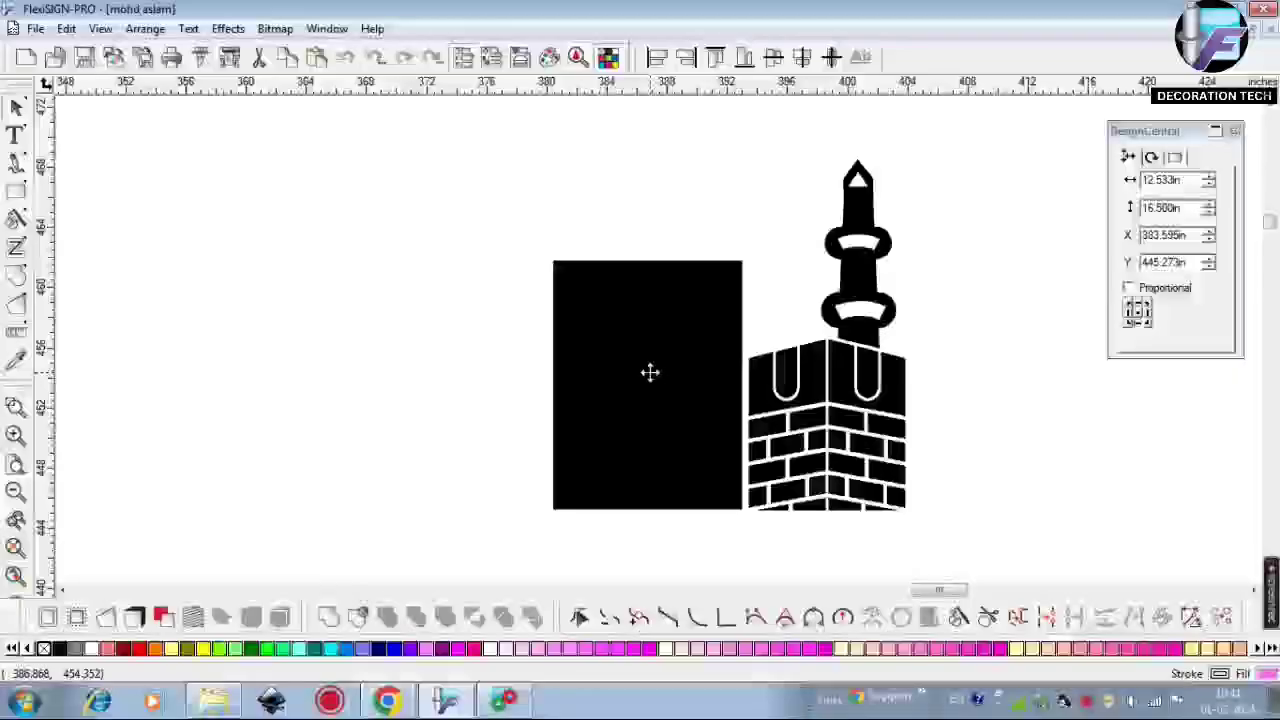
# Place the 12.533 by 16.500 in black rectangle left of the minaret, convert it to outlines and switch to wireframe view
pyautogui.moveTo(649, 371); pyautogui.dragTo(603, 377)
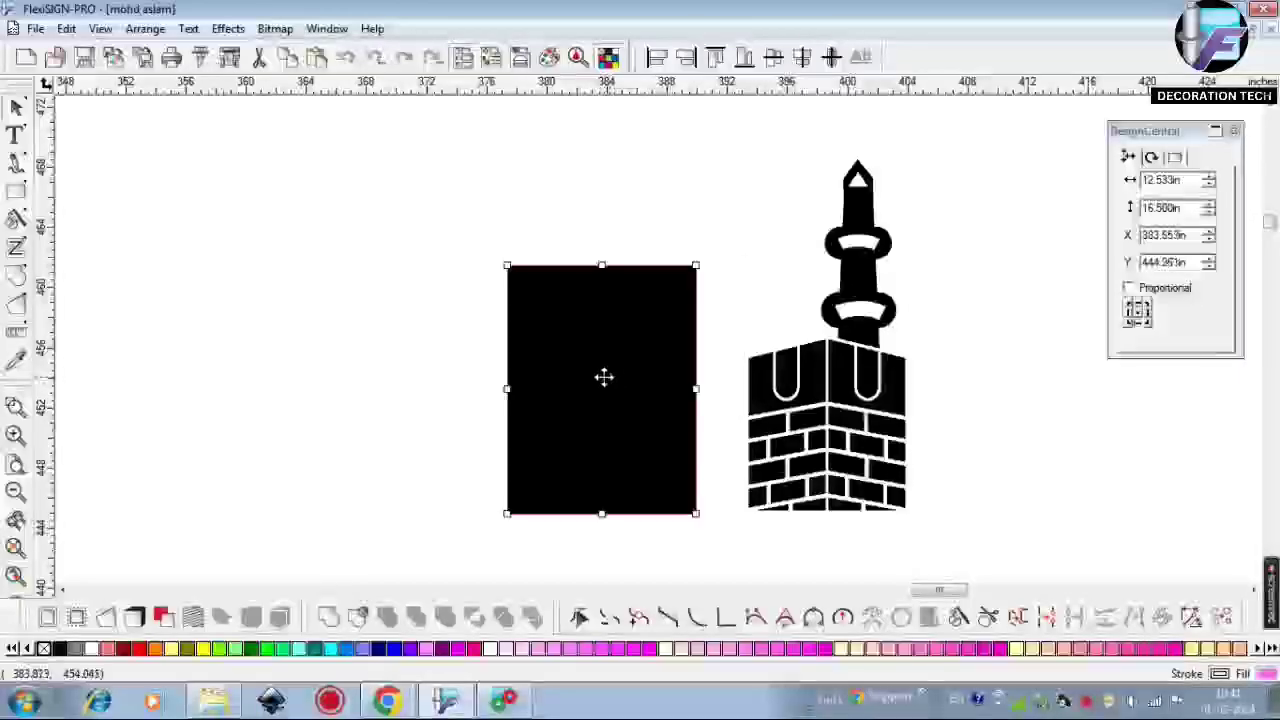
pyautogui.scroll(1, 659, 410)
pyautogui.press('v')
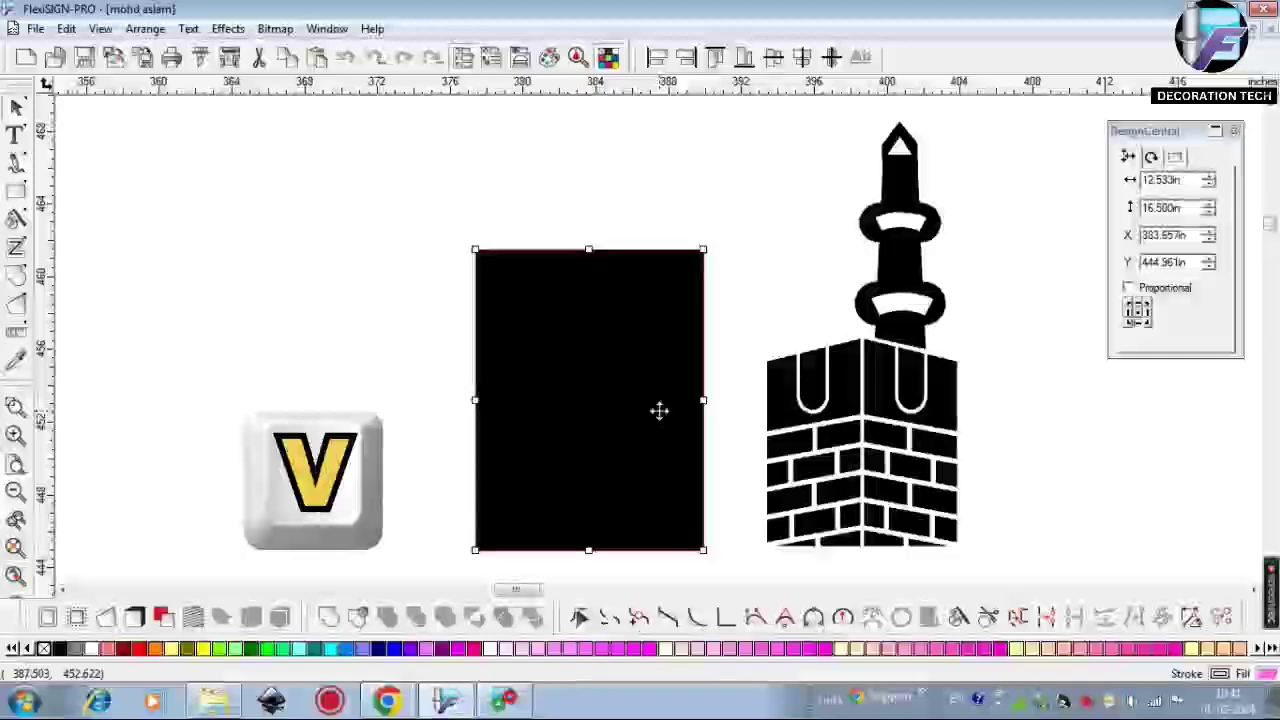
pyautogui.hotkey('ctrl', 'j')
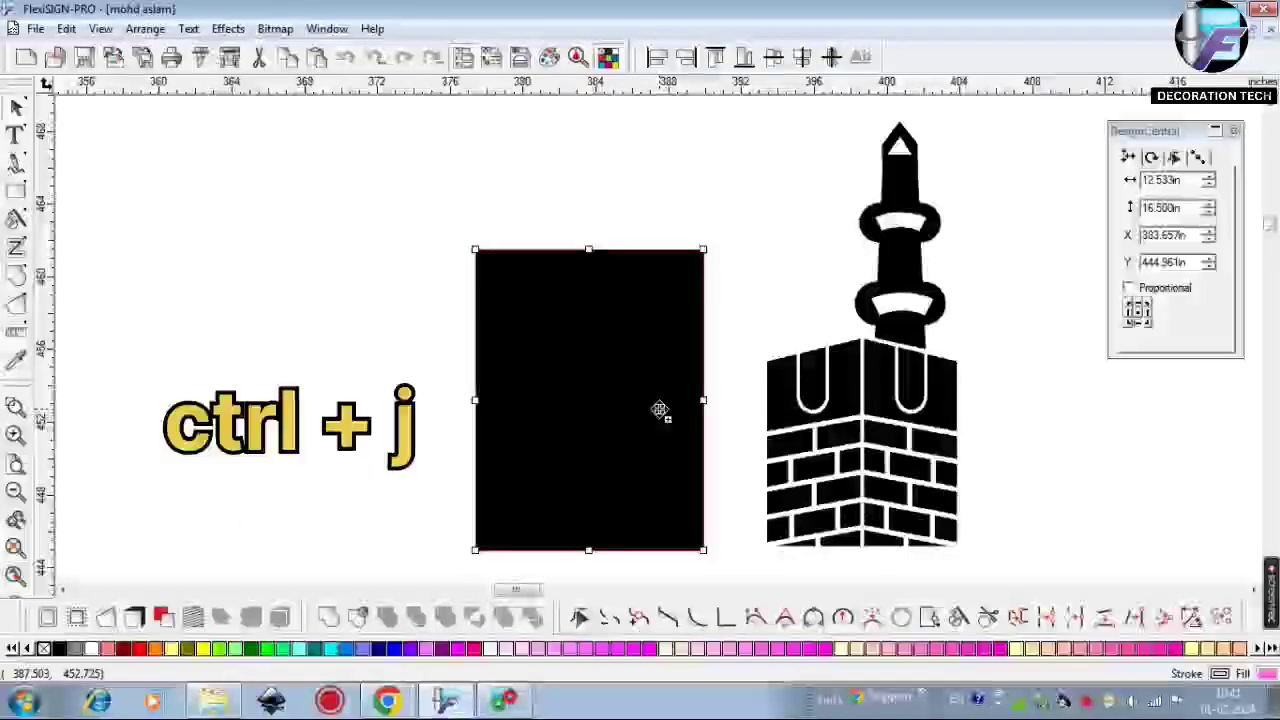
pyautogui.hotkey('ctrl', 'j')
pyautogui.click(718, 296)
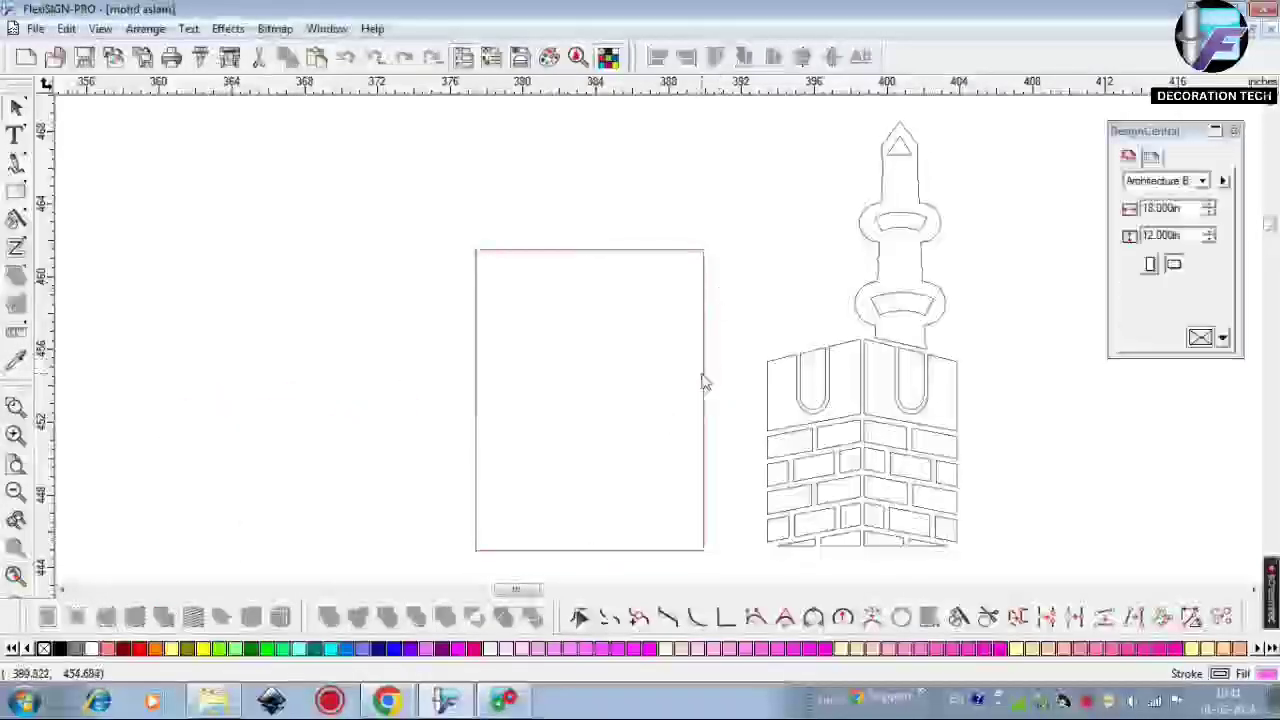
# Add a horizontal guide across the rectangle's middle and a vertical guide through its centre
pyautogui.moveTo(616, 92); pyautogui.dragTo(597, 411)
pyautogui.click(475, 353)
pyautogui.moveTo(45, 470); pyautogui.dragTo(590, 382)
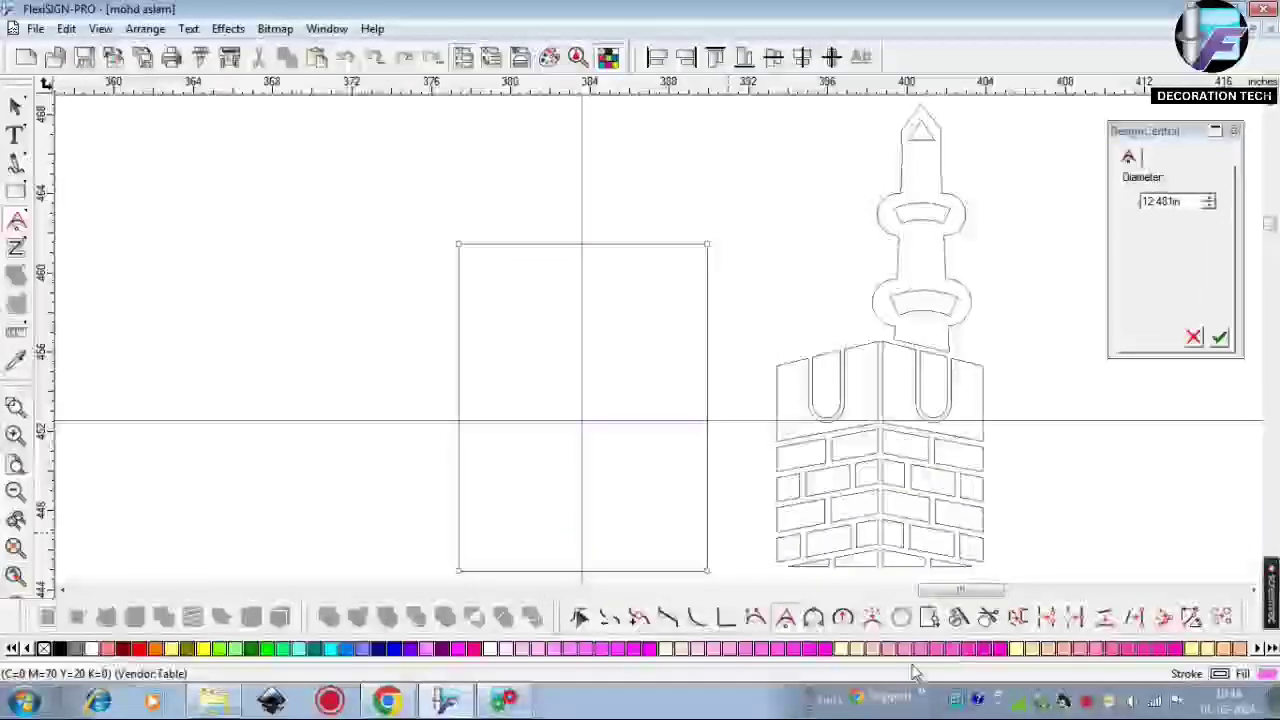
# Bend both upper sides of the rectangle into three-point arcs meeting at the top centre as a pointed arch, and restore filled view
pyautogui.click(813, 617)
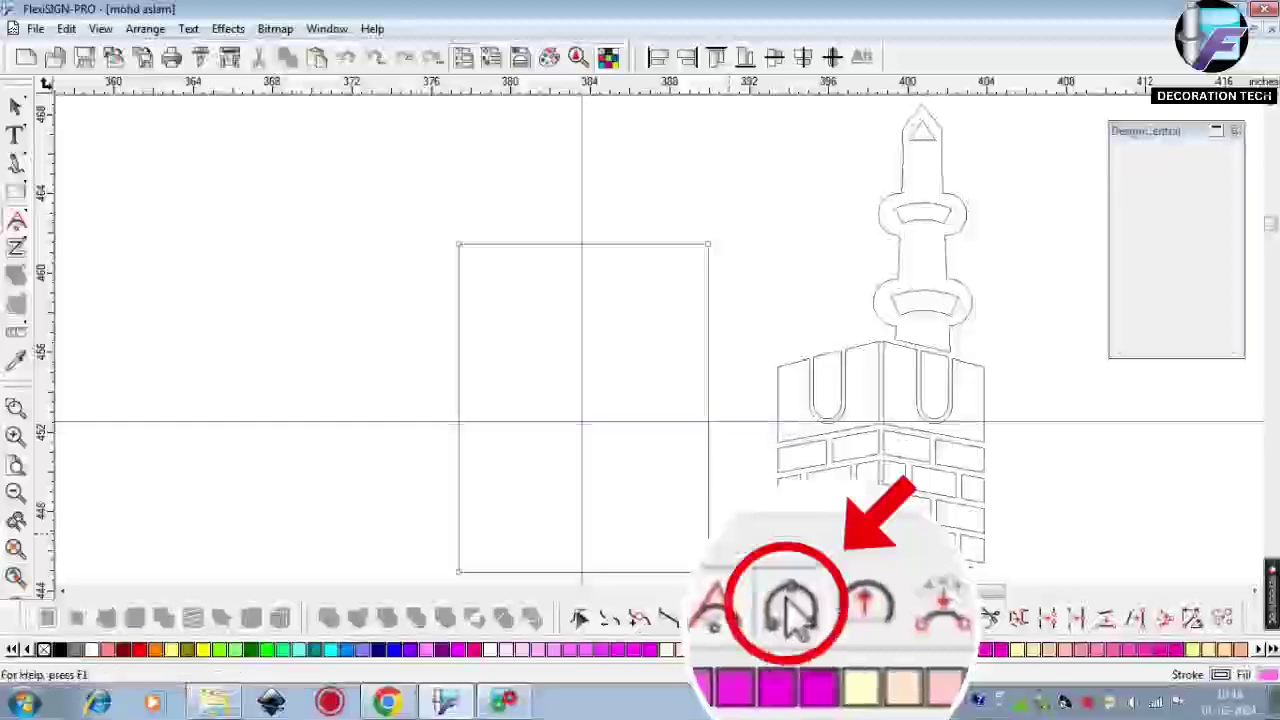
pyautogui.click(458, 420)
pyautogui.click(580, 243)
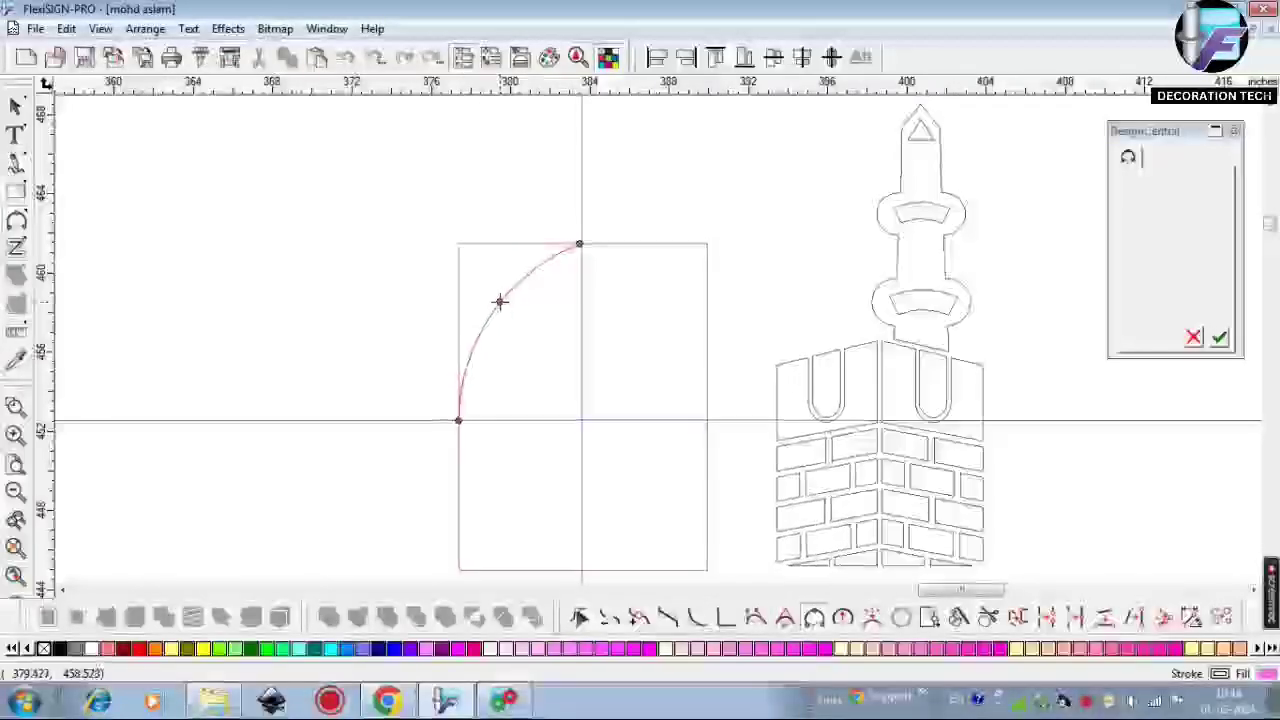
pyautogui.click(500, 301)
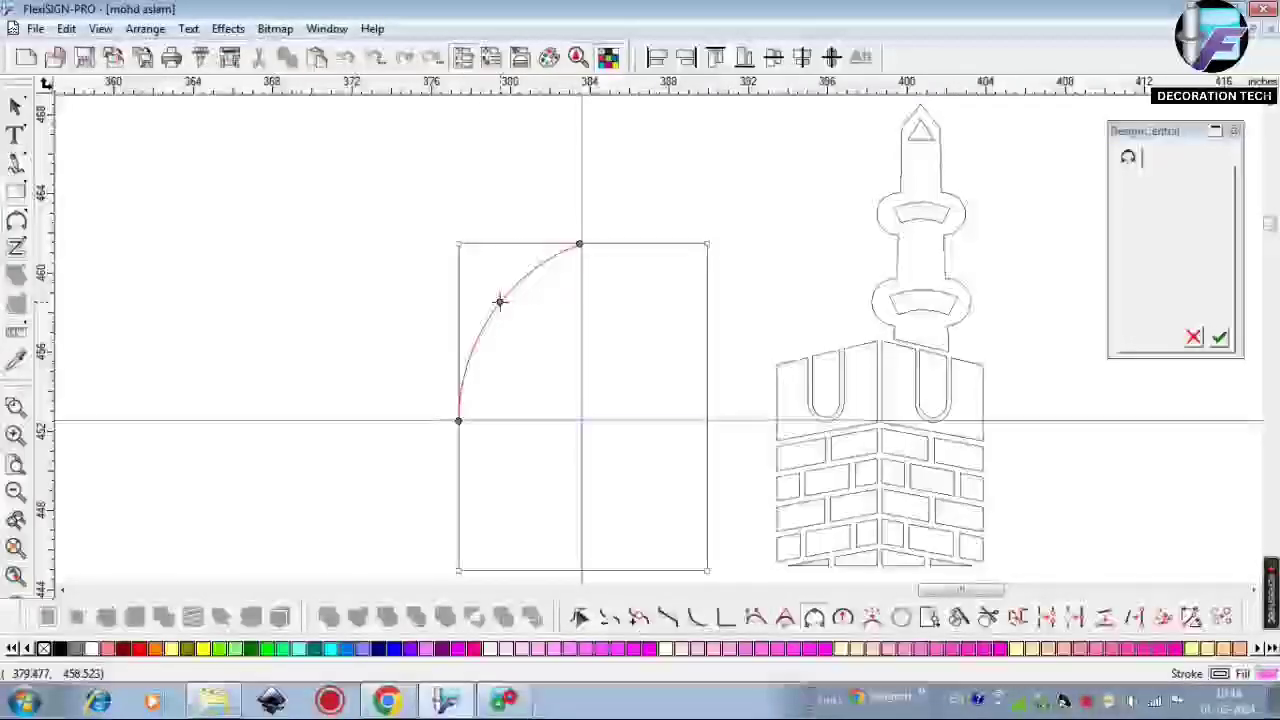
pyautogui.click(706, 420)
pyautogui.click(666, 297)
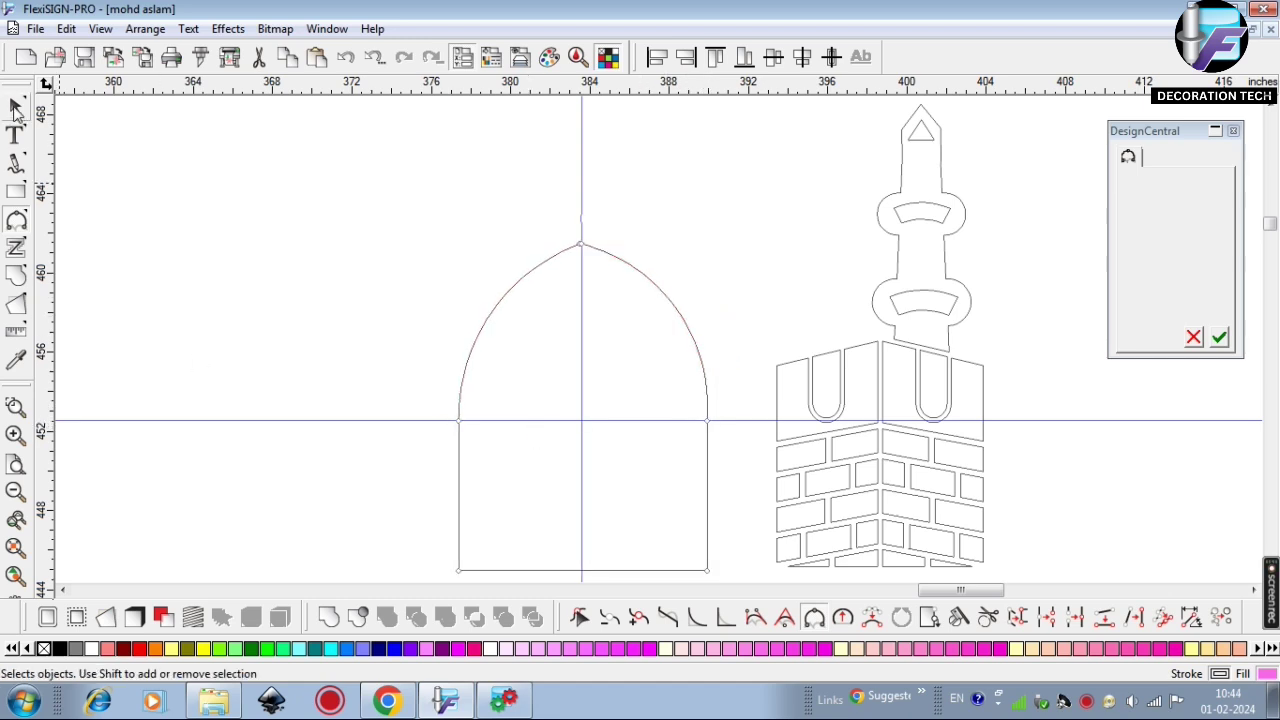
pyautogui.click(15, 108)
pyautogui.hotkey('ctrl', 'w')
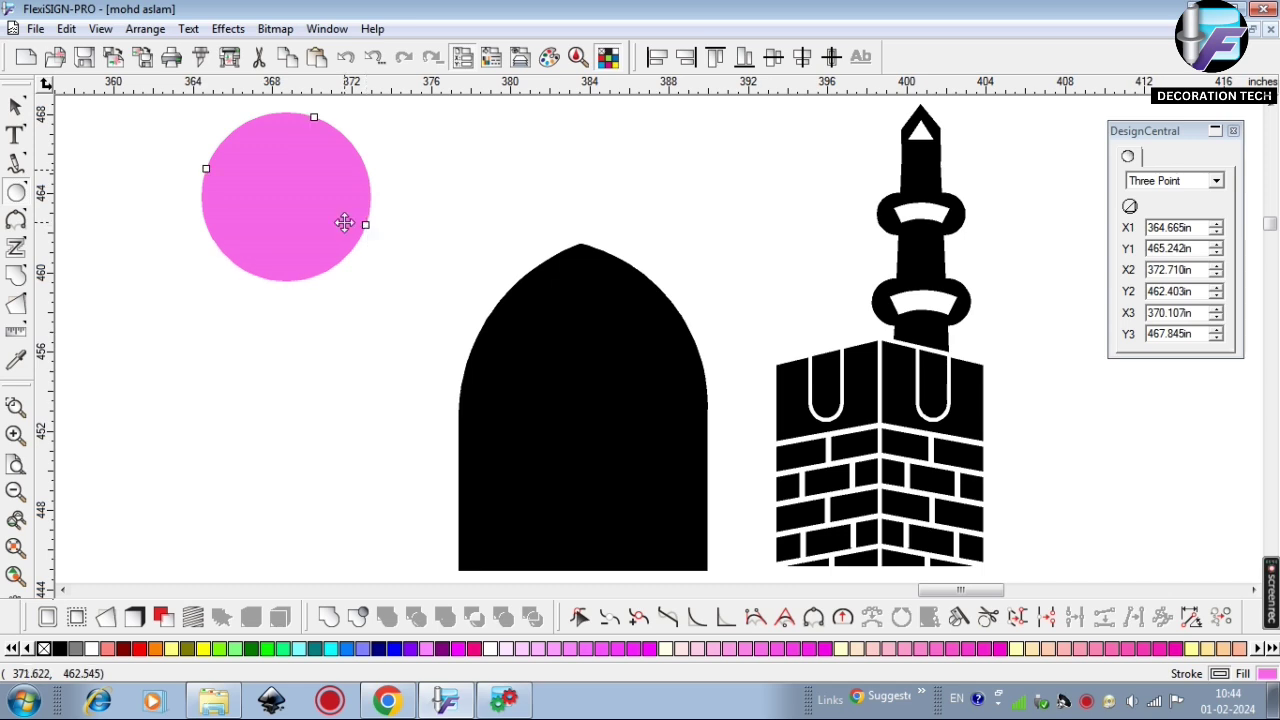
# Fill the 8.531 in pink circle black and place it to the left of the pointed arch
pyautogui.moveTo(299, 199); pyautogui.dragTo(276, 292)
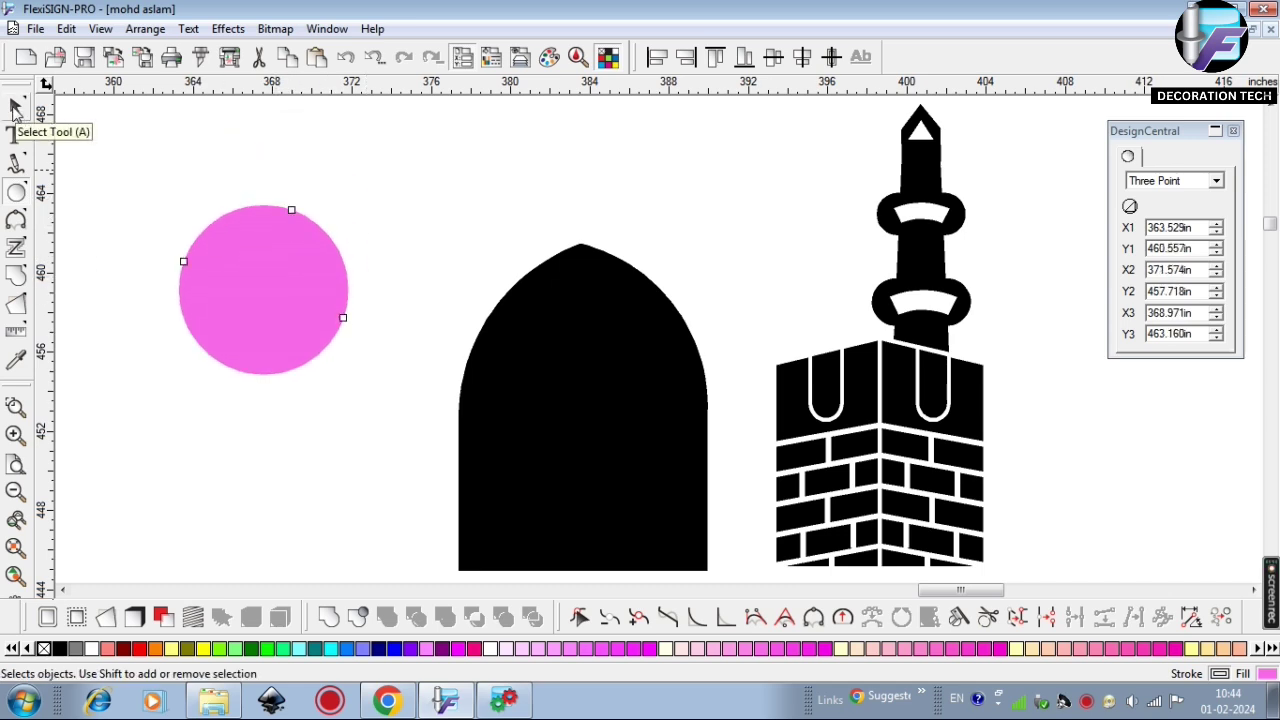
pyautogui.click(15, 108)
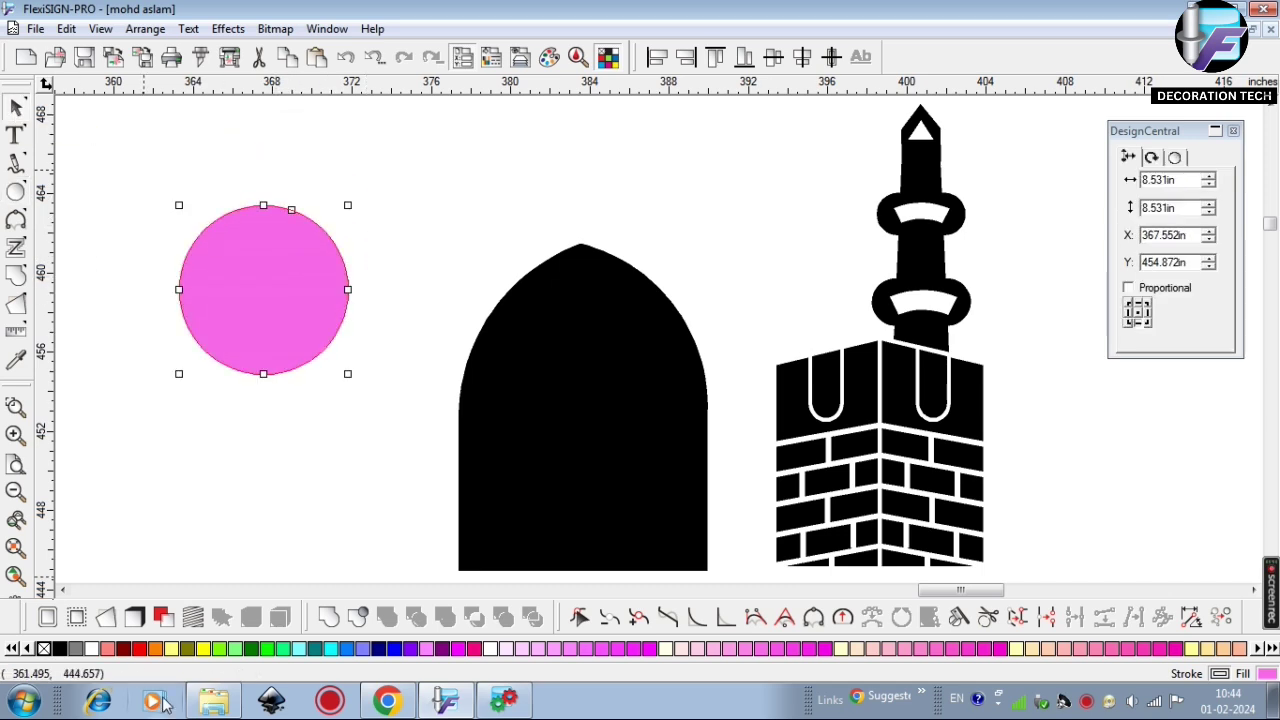
pyautogui.click(59, 648)
pyautogui.hscroll(-3, 251, 531)
pyautogui.moveTo(451, 297); pyautogui.dragTo(418, 395)
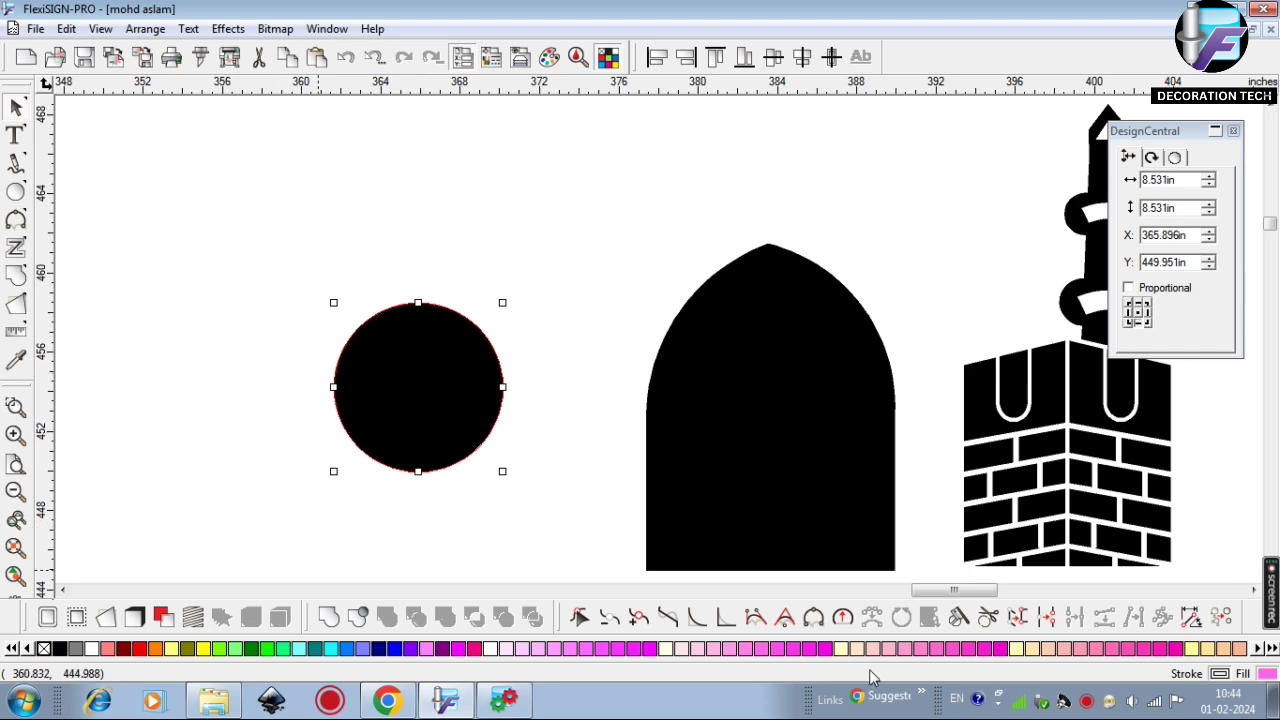
# Slice the black circle across its upper part with the knife and delete the larger lower piece
pyautogui.click(958, 617)
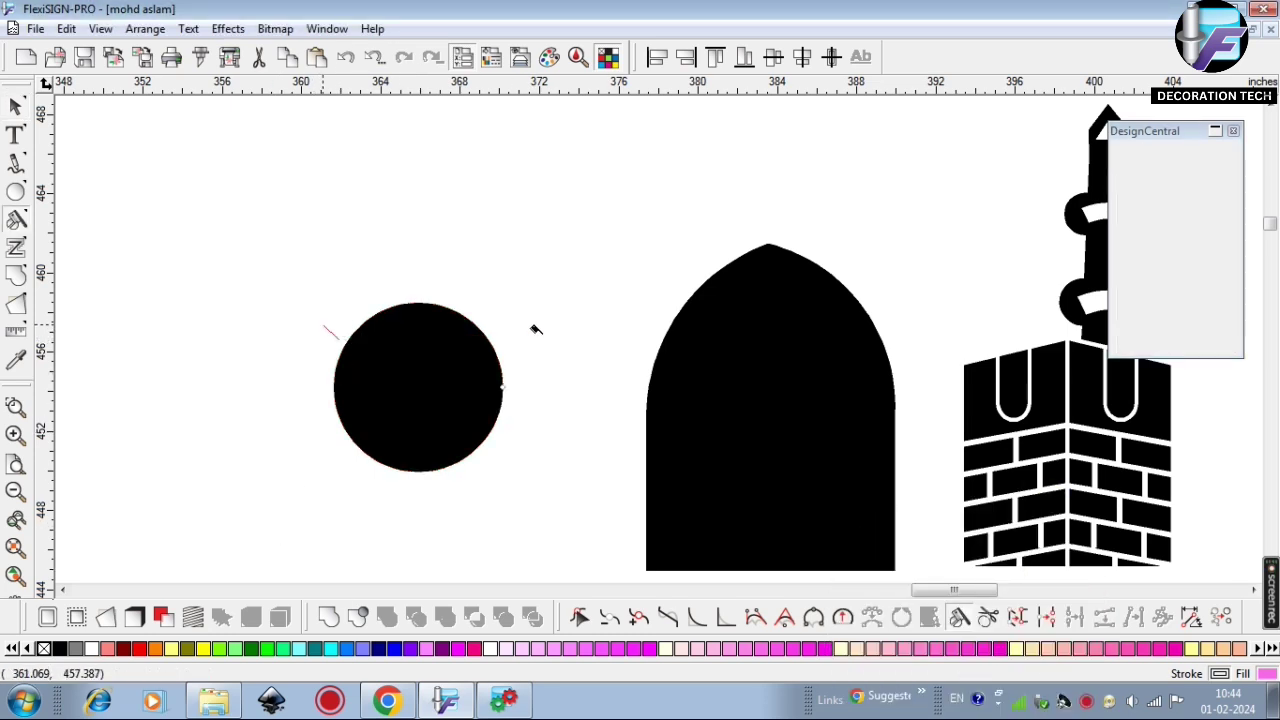
pyautogui.moveTo(344, 328); pyautogui.dragTo(824, 499)
pyautogui.click(437, 371)
pyautogui.press('Delete')
# Move the green circle segment higher inside the pointed arch, keeping it horizontally centred
pyautogui.press('Right')
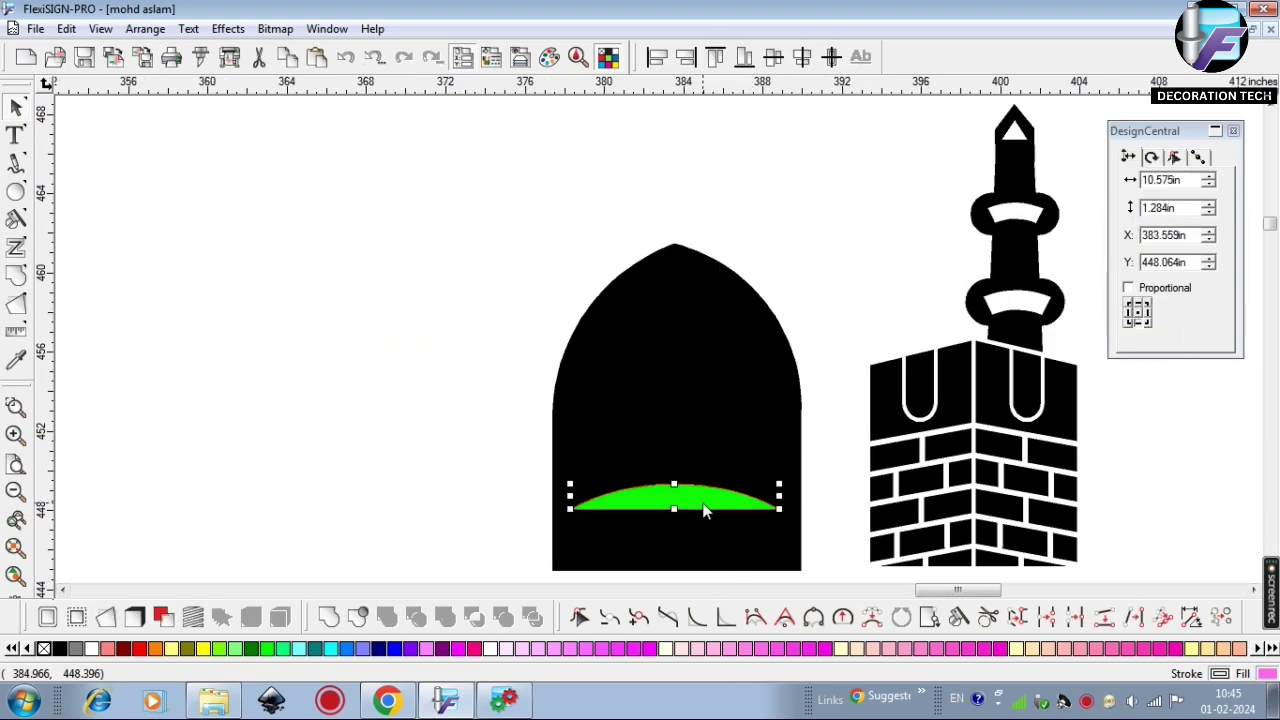
pyautogui.press('Down')
pyautogui.moveTo(698, 411); pyautogui.dragTo(700, 346)
pyautogui.press('Escape')
# Draw a cyan horizontal bar about 10.36 in wide and 0.33 in high just beneath the green segment
pyautogui.moveTo(15, 200); pyautogui.dragTo(46, 200)
pyautogui.moveTo(246, 380); pyautogui.dragTo(721, 384)
pyautogui.click(16, 108)
pyautogui.click(299, 651)
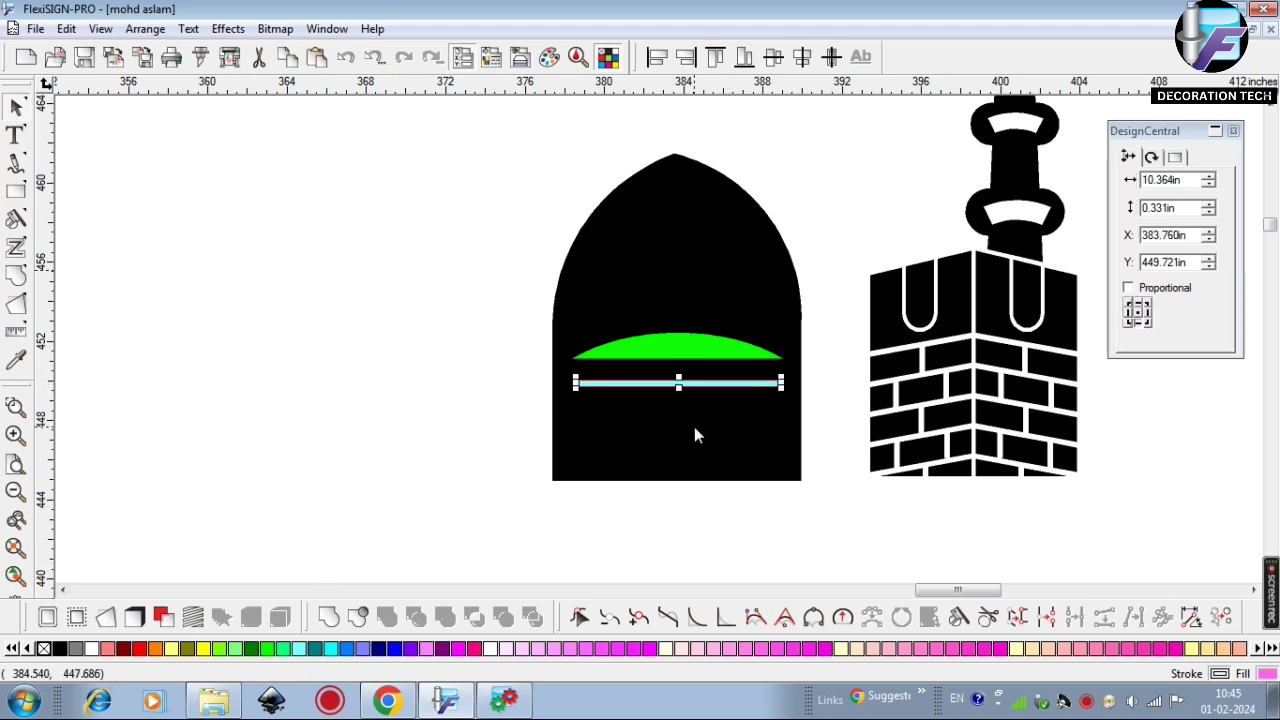
pyautogui.press('Up')
pyautogui.press('Up')
pyautogui.press('Up')
pyautogui.press('Up')
pyautogui.press('Up')
pyautogui.press('Up')
pyautogui.press('Left')
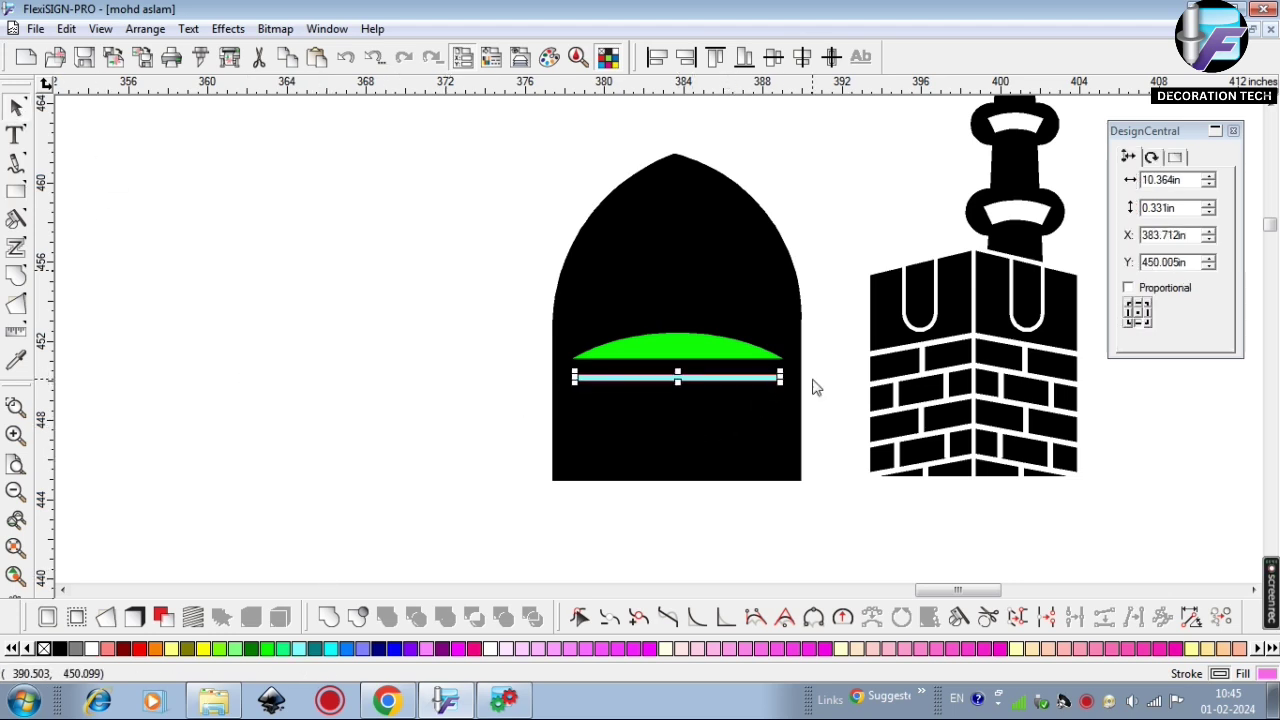
# Place a copy of the cyan bar lower in the arch and nudge the upper bar slightly down
pyautogui.moveTo(726, 378); pyautogui.dragTo(729, 448)
pyautogui.click(706, 379)
pyautogui.press('Down')
pyautogui.press('Down')
pyautogui.click(841, 423)
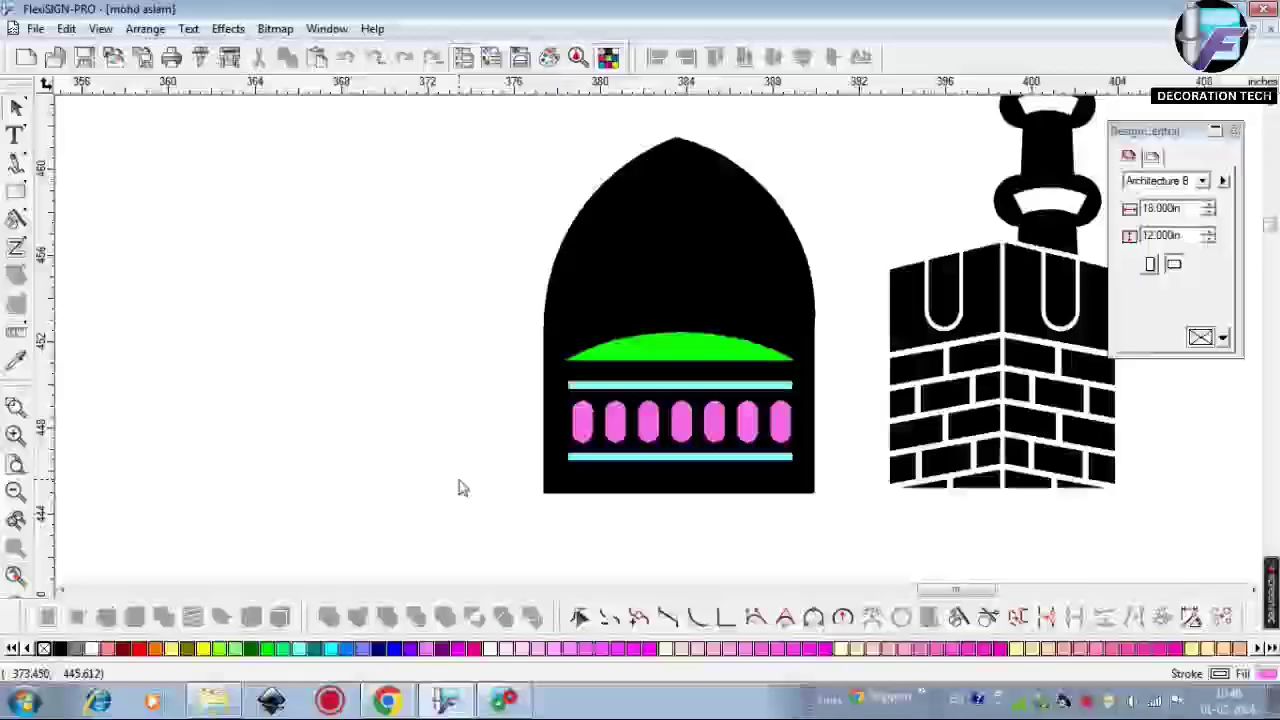
# Combine the arch with its green segment, cyan bars and pink rounded shapes into a compound so they become cut-out openings
pyautogui.click(737, 309)
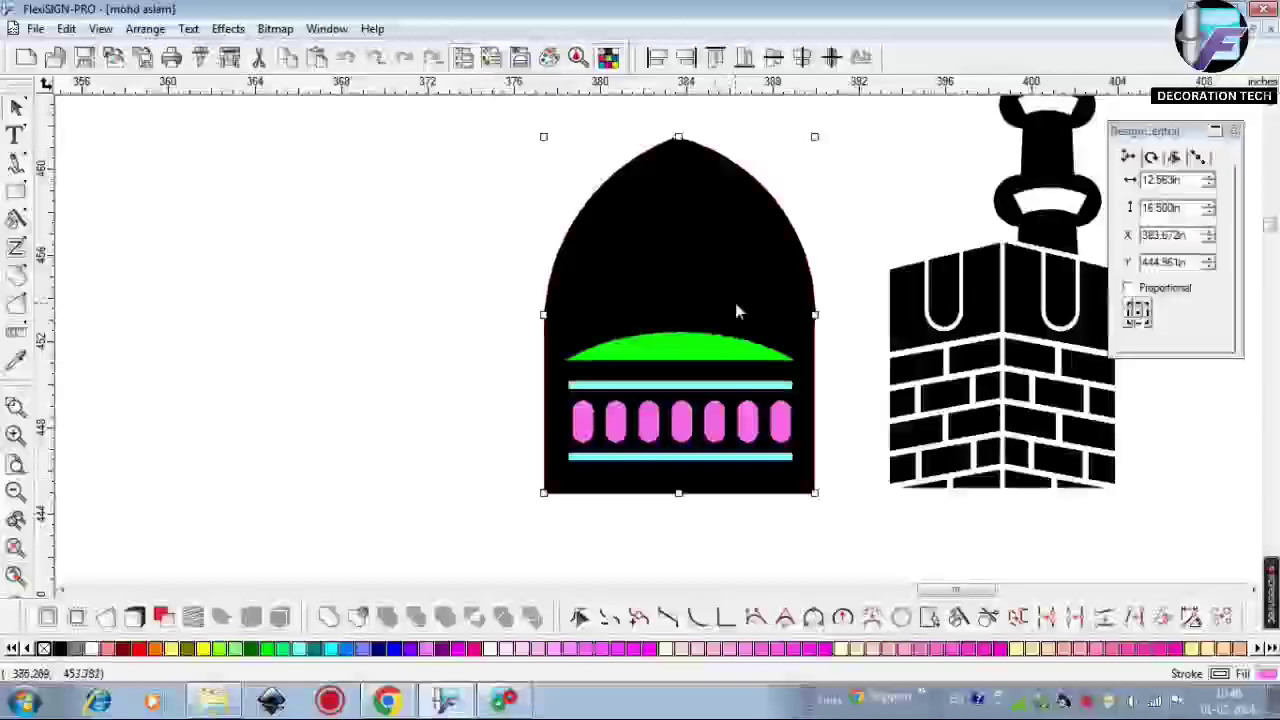
pyautogui.moveTo(833, 363); pyautogui.dragTo(545, 527)
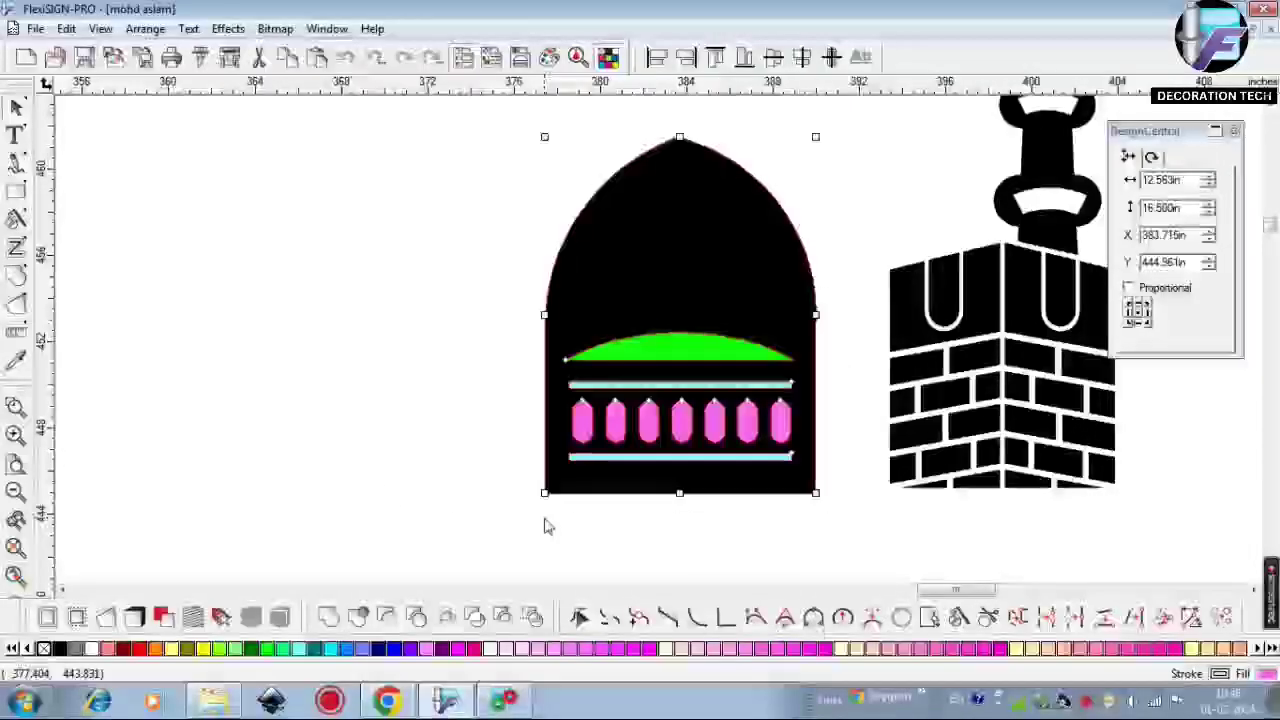
pyautogui.hotkey('ctrl', 'm')
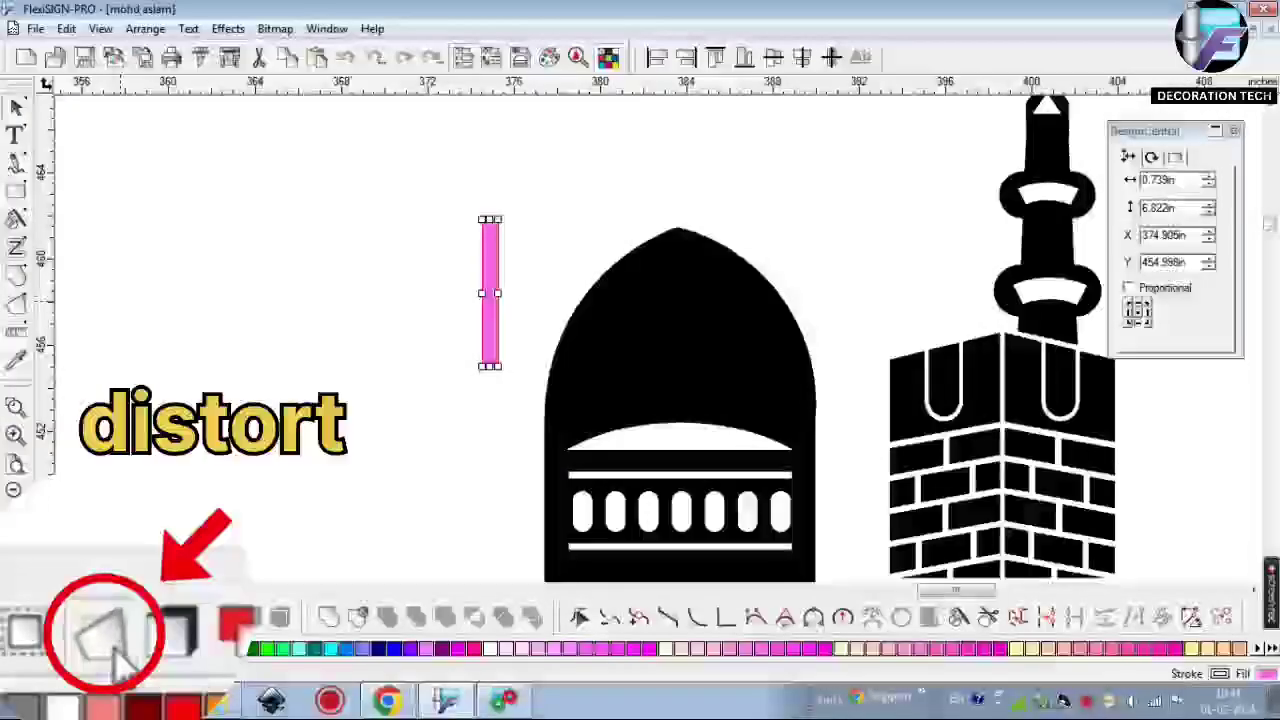
# Apply a trapezoid Distort effect to the narrow pink bar beside the arch so both its ends taper to points
pyautogui.click(106, 617)
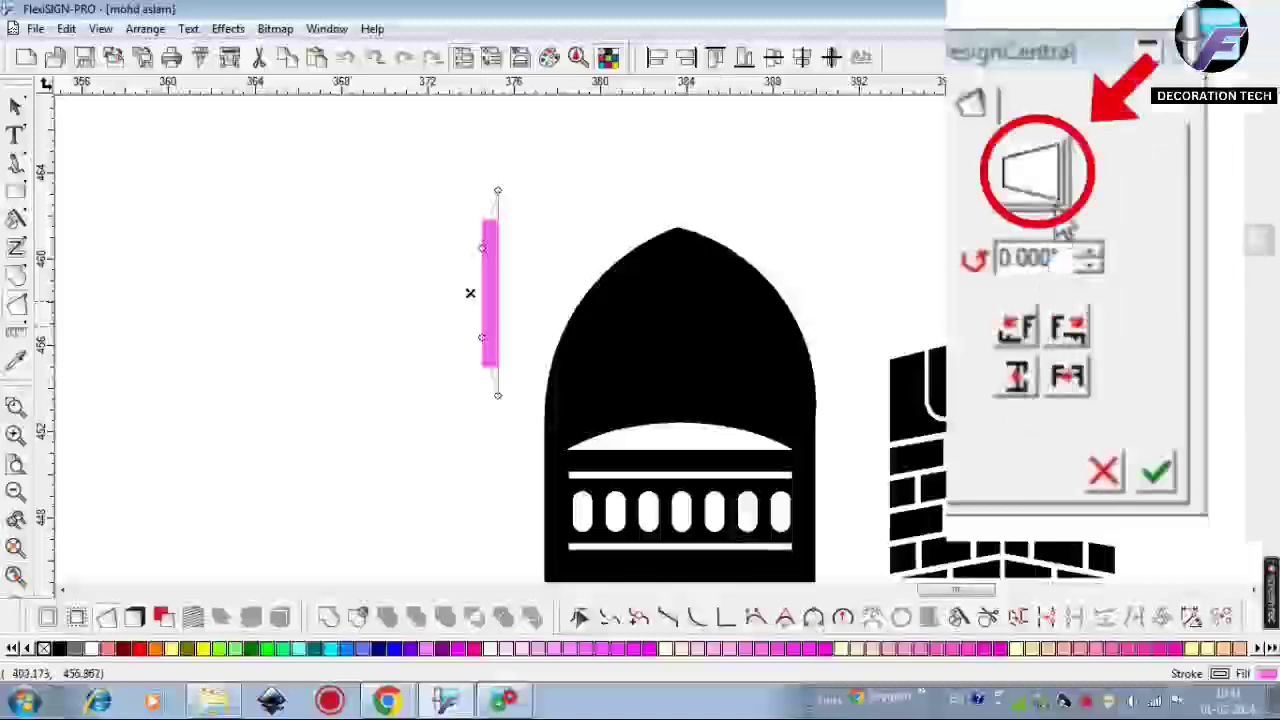
pyautogui.click(1060, 220)
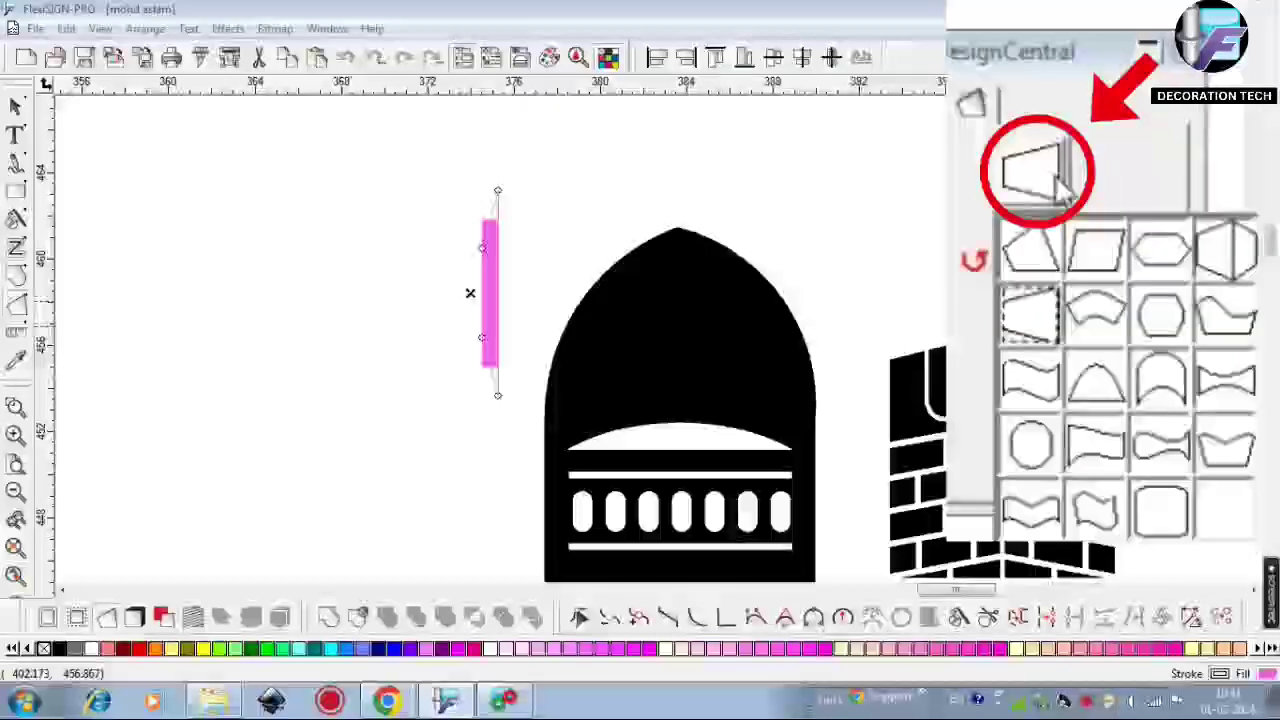
pyautogui.click(1041, 328)
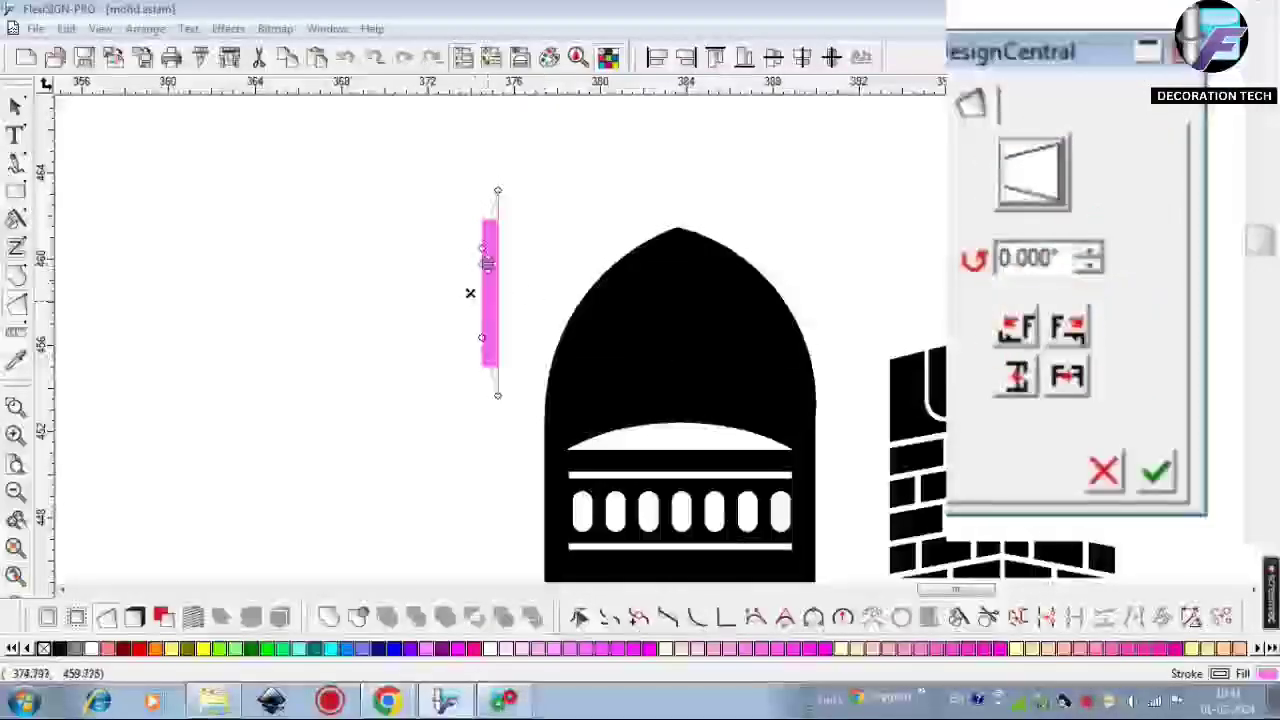
pyautogui.click(1157, 472)
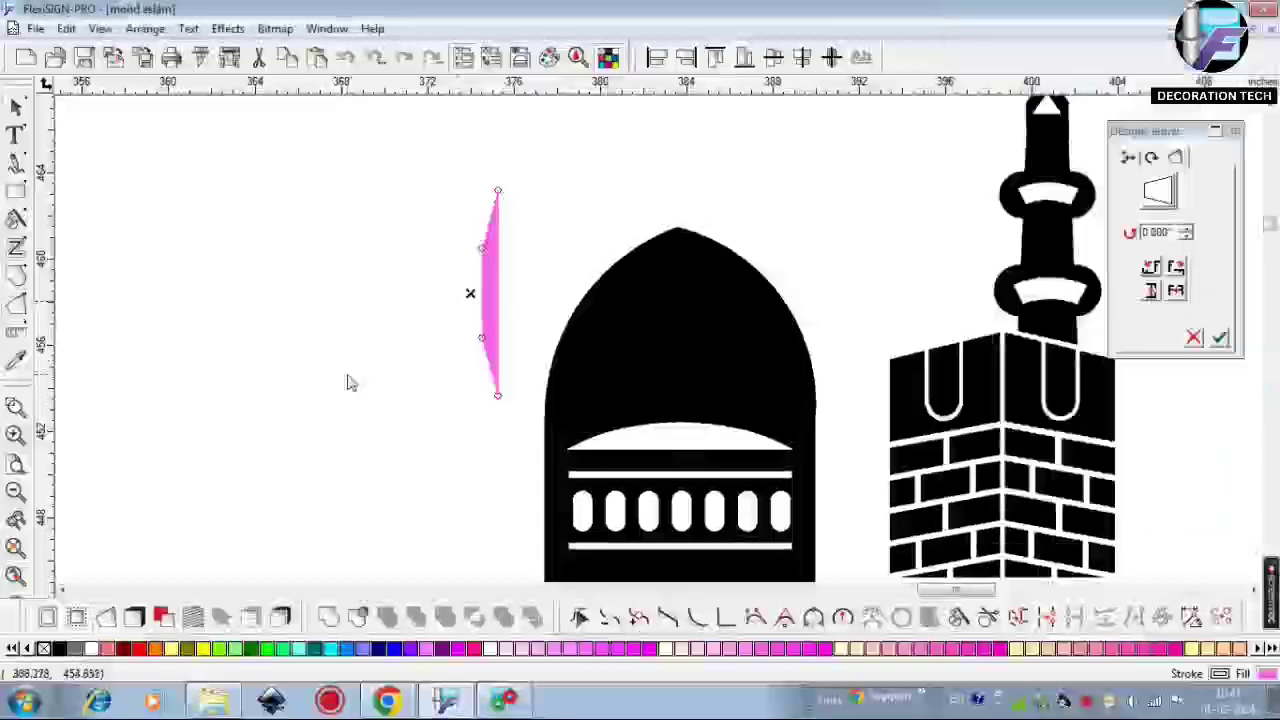
pyautogui.click(366, 380)
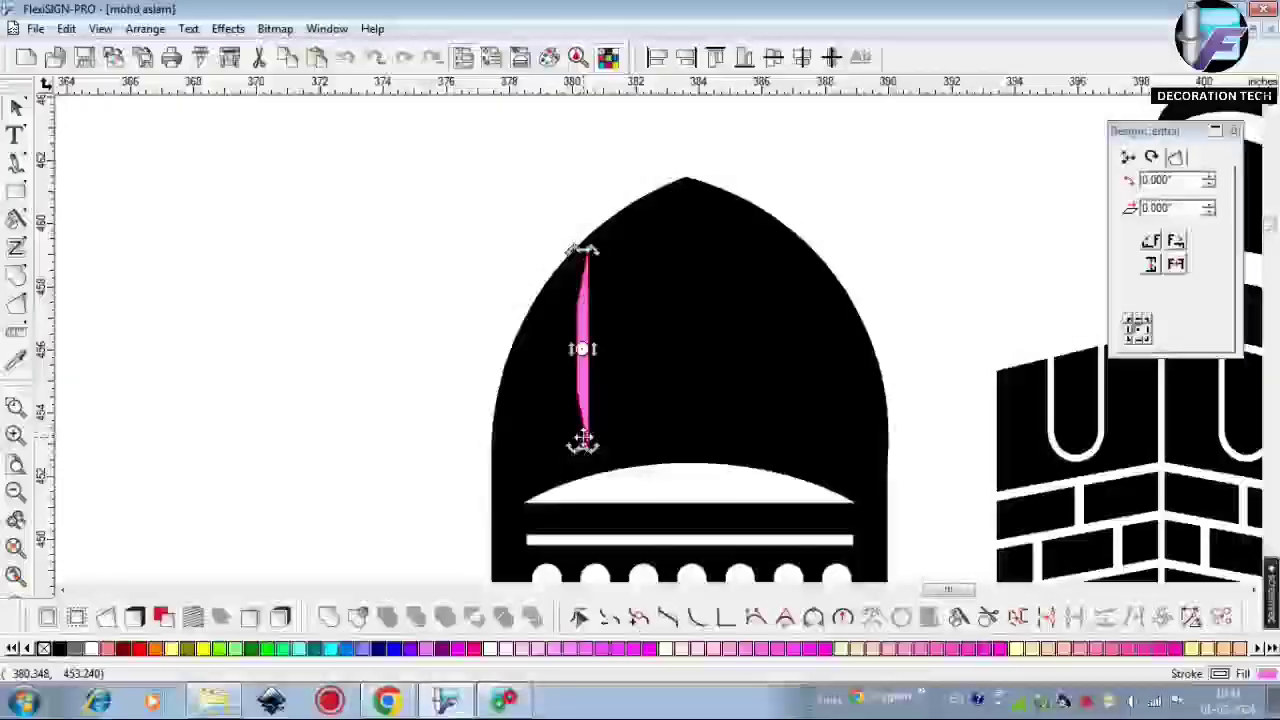
# Skew the pink sliver 24.381° on the left side of the dome and place a copy to its right
pyautogui.moveTo(580, 438); pyautogui.dragTo(537, 448)
pyautogui.moveTo(569, 376); pyautogui.dragTo(554, 366)
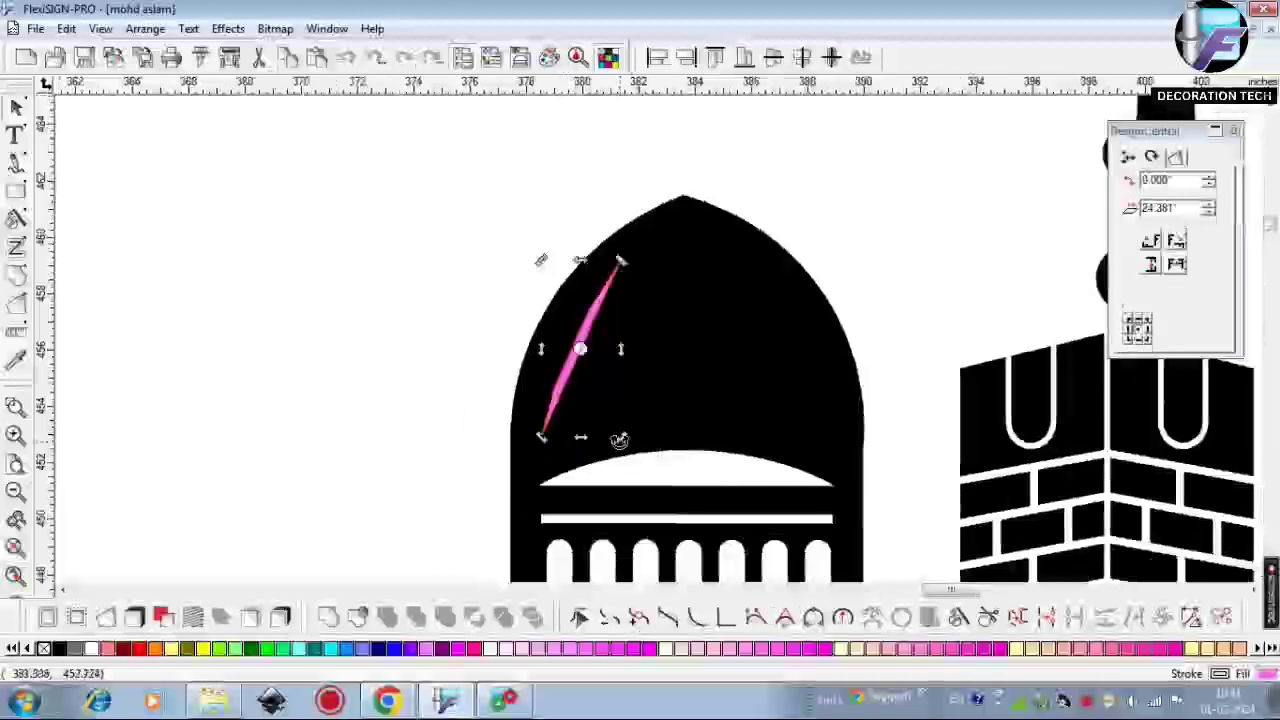
pyautogui.moveTo(573, 388); pyautogui.dragTo(750, 380)
# Mirror the two right-hand pink slivers horizontally and shift them to the right side of the dome, opposite the left pair
pyautogui.keyDown('shift'); pyautogui.click(575, 382); pyautogui.keyUp('shift')
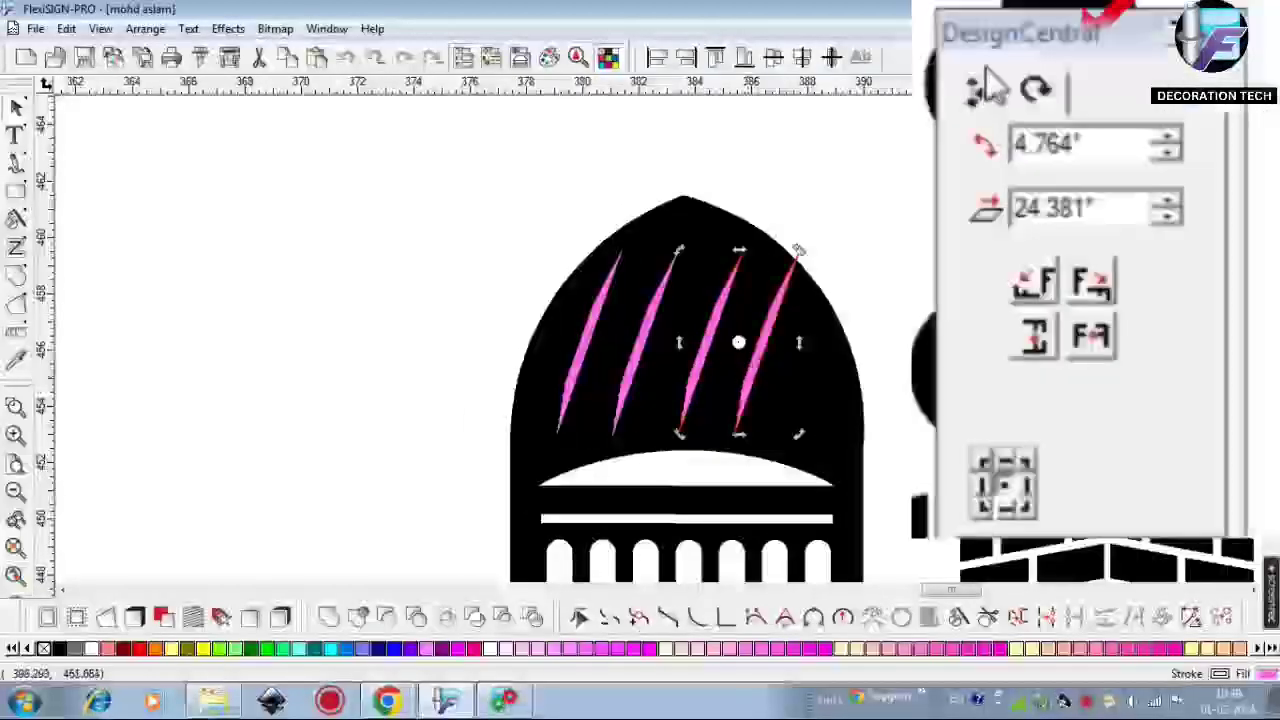
pyautogui.click(1036, 92)
pyautogui.click(1104, 352)
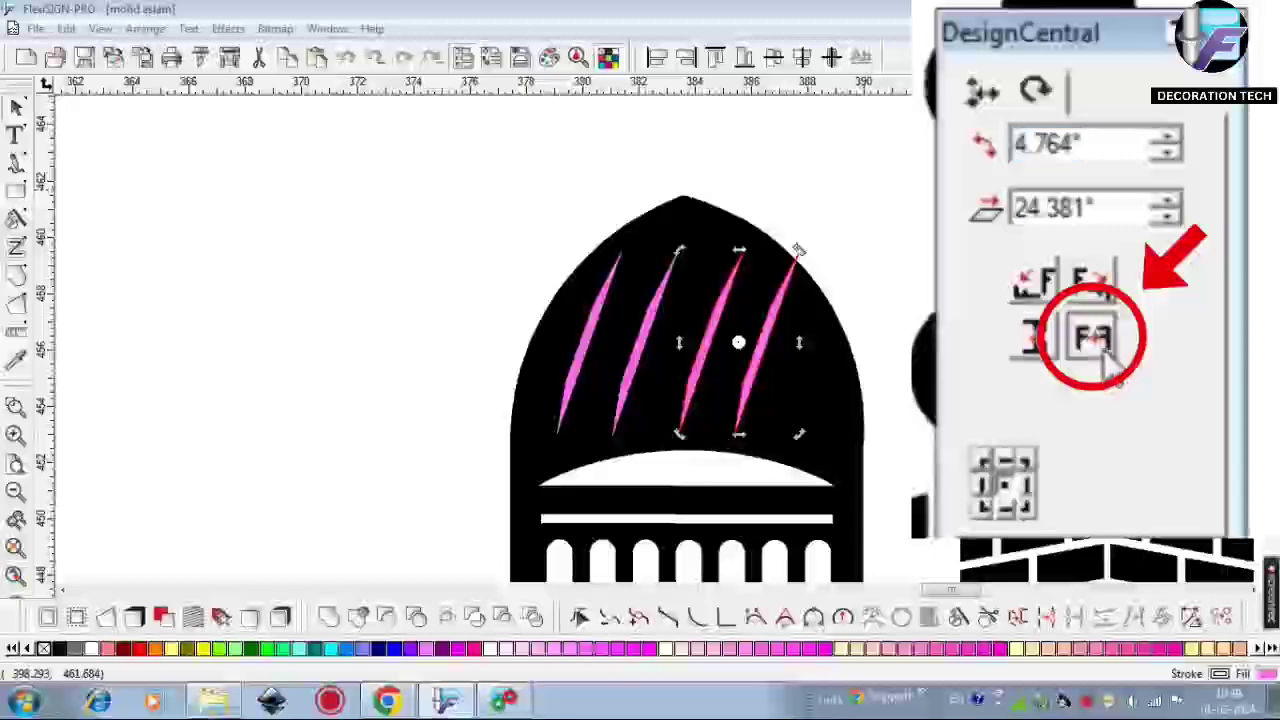
pyautogui.click(1105, 355)
pyautogui.moveTo(786, 372); pyautogui.dragTo(808, 378)
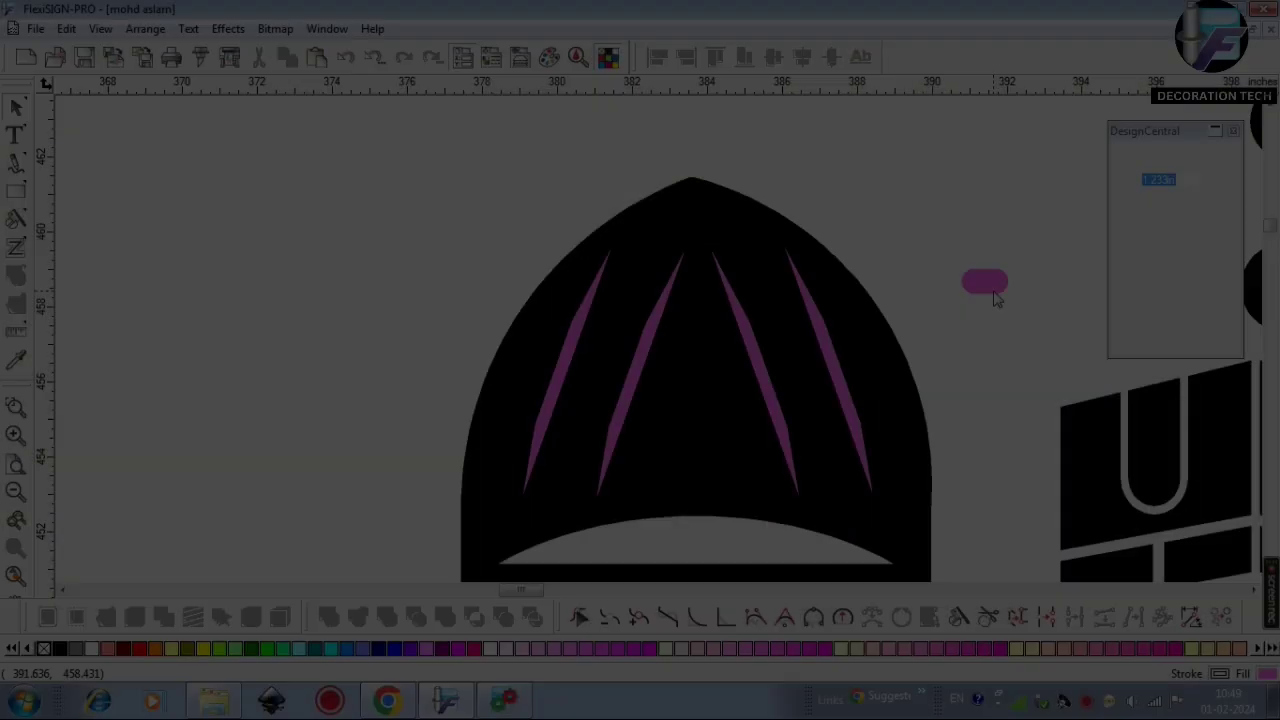
# Place copies of the pink rounded shape, about 0.89 × 0.48 in, in columns of four beside the slivers on both sides of the dome
pyautogui.moveTo(990, 290); pyautogui.dragTo(552, 308)
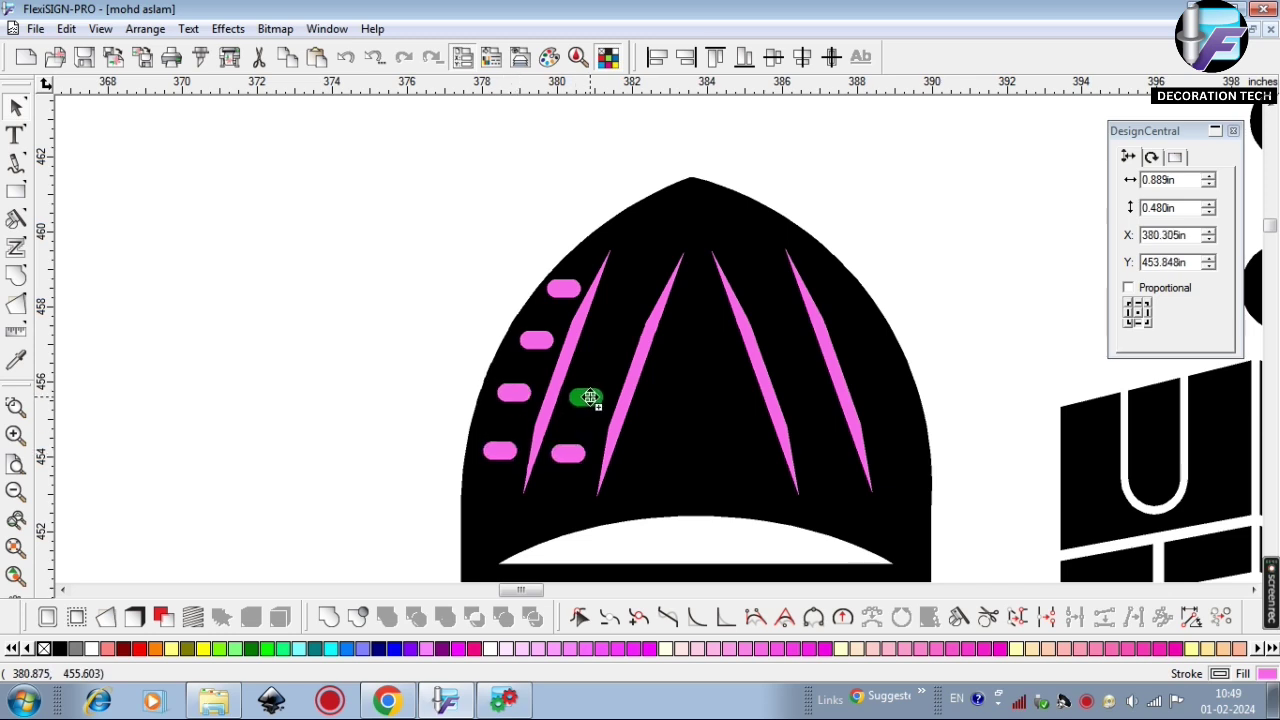
pyautogui.moveTo(769, 282); pyautogui.dragTo(815, 285)
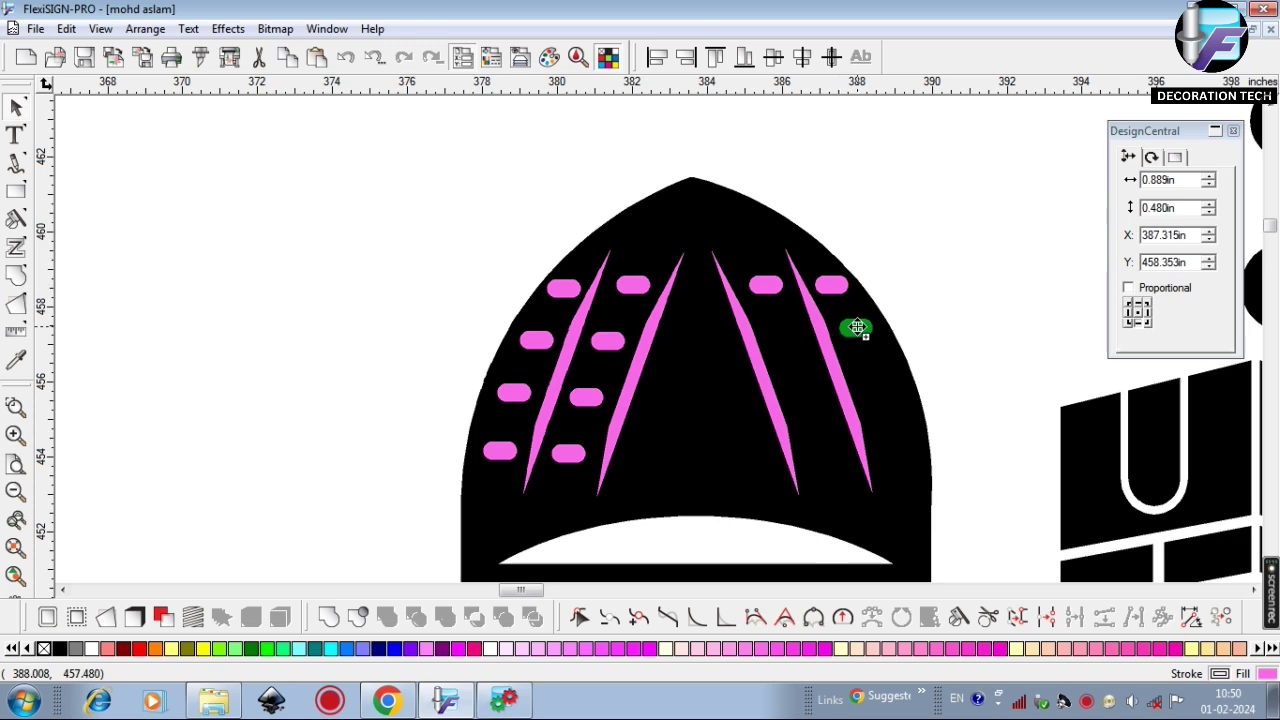
pyautogui.moveTo(857, 327); pyautogui.dragTo(857, 333)
pyautogui.moveTo(857, 333); pyautogui.dragTo(788, 336)
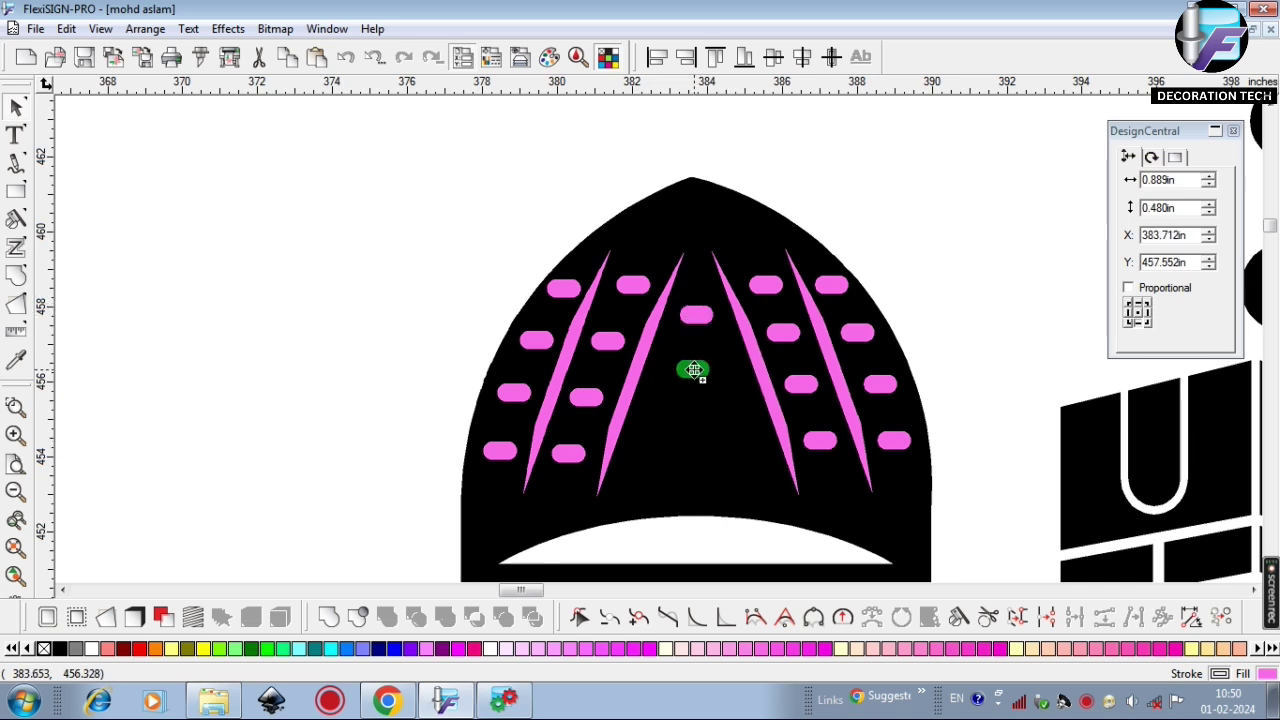
# Stack further pink rounded copies down the dome's centre, widening each lower one, up to about 2.19 in at the bottom
pyautogui.moveTo(694, 370); pyautogui.dragTo(697, 372)
pyautogui.moveTo(697, 372); pyautogui.dragTo(698, 421)
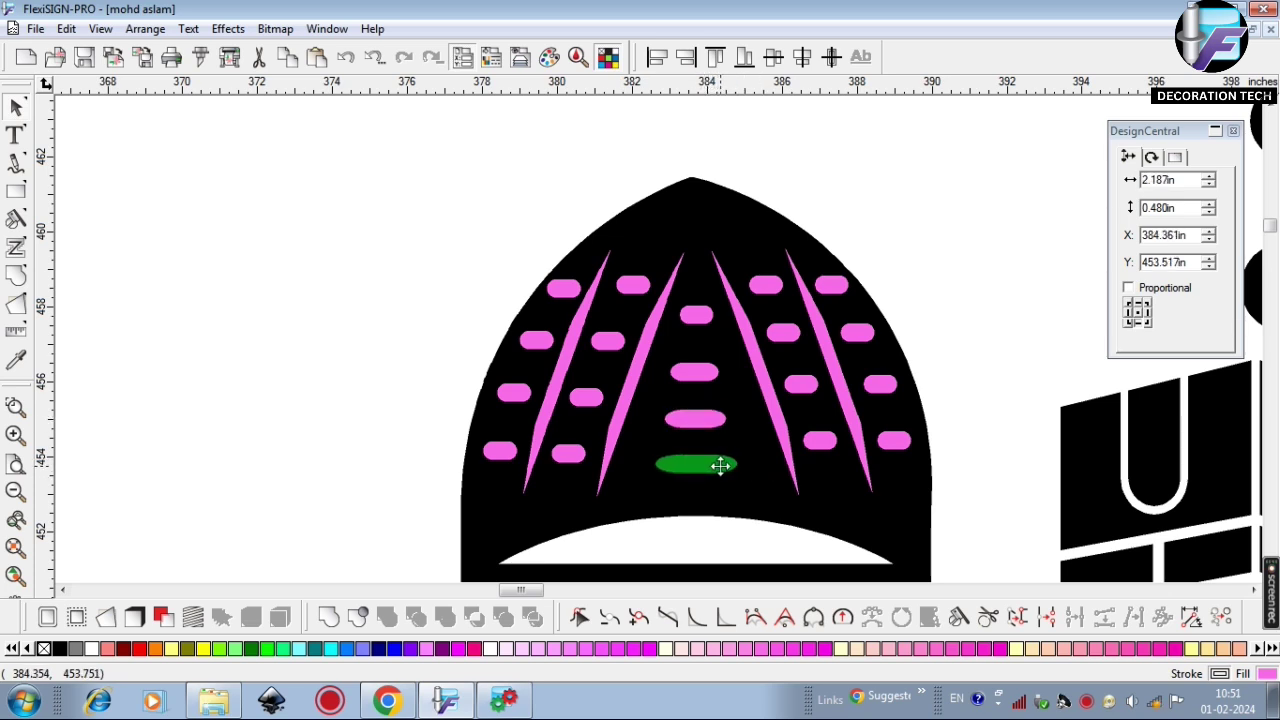
pyautogui.moveTo(720, 466); pyautogui.dragTo(720, 466)
# Combine the dome with all its pink slivers and rounded shapes into a compound so they become cut-out openings
pyautogui.click(934, 314)
pyautogui.scroll(-2, 934, 314)
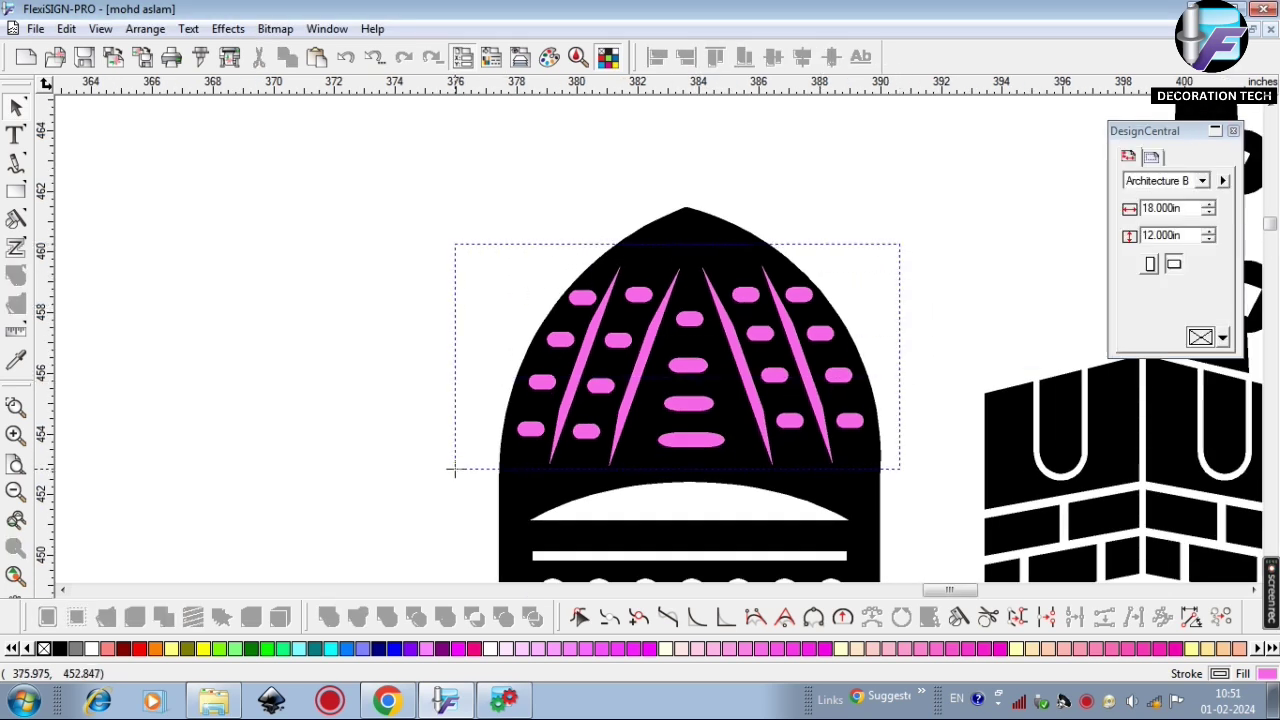
pyautogui.moveTo(451, 478); pyautogui.dragTo(451, 478)
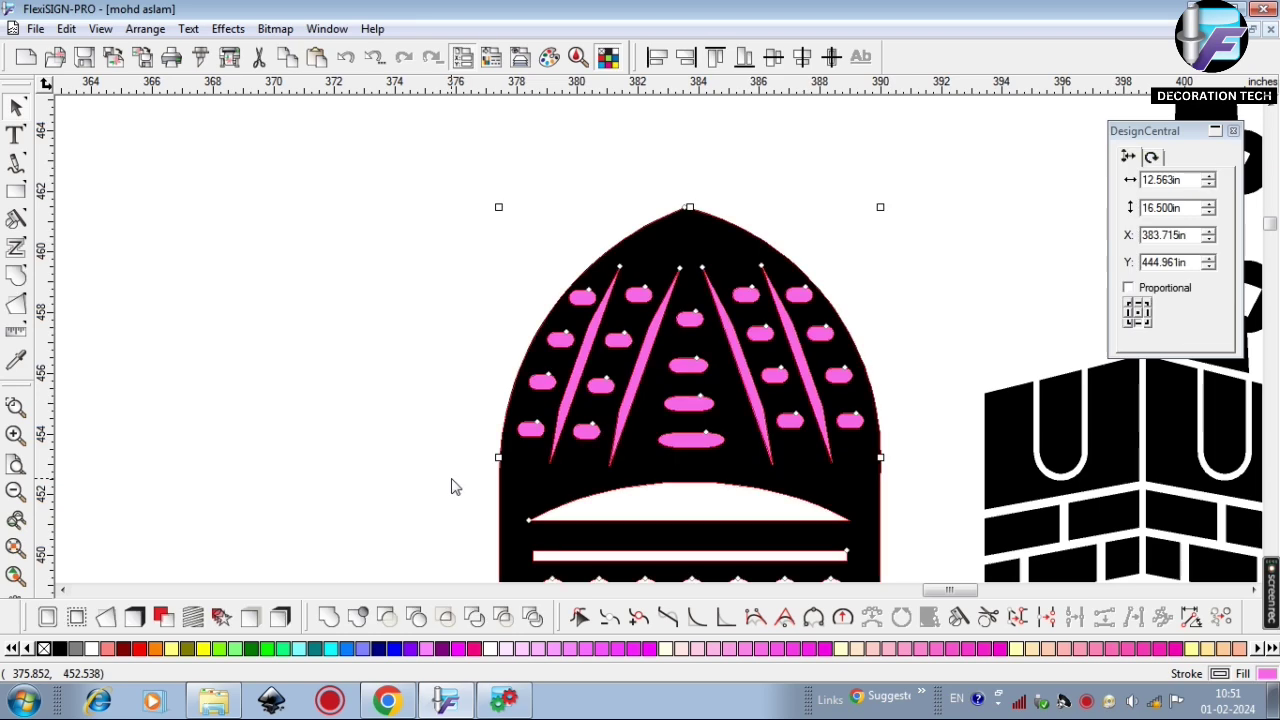
pyautogui.hotkey('ctrl', 'm')
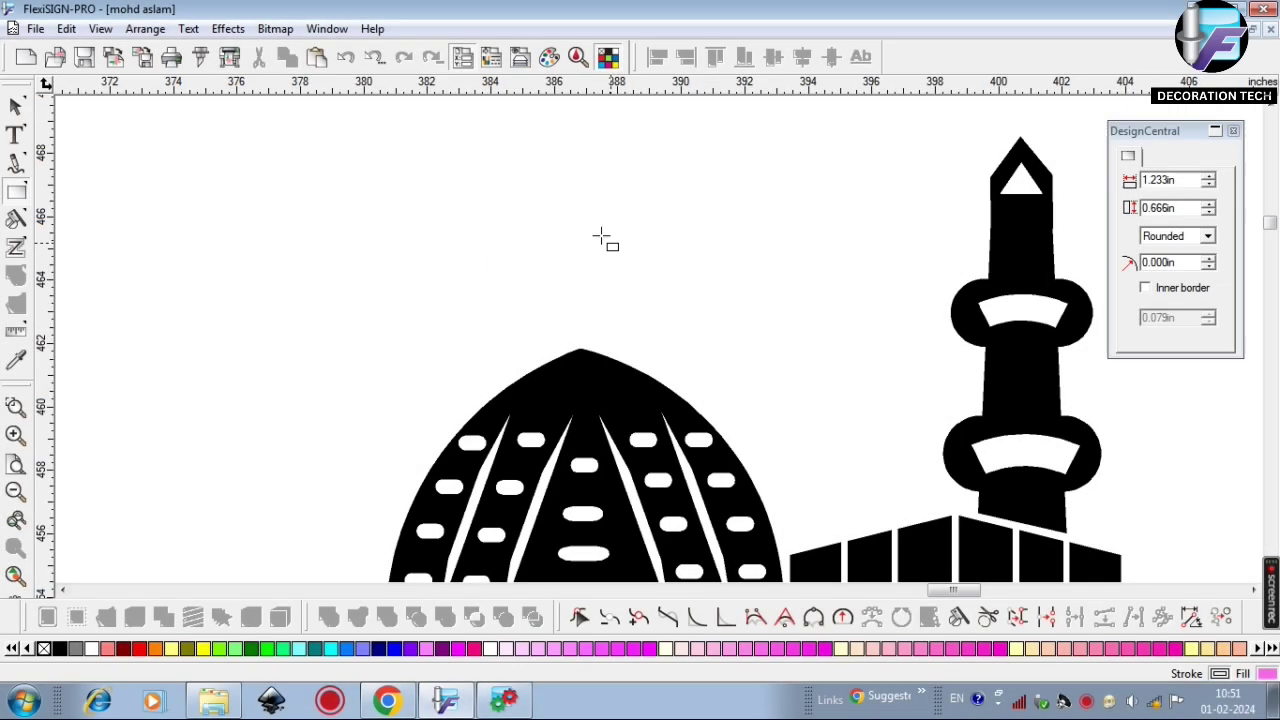
# Draw a rectangle about 5.7 × 2.39 in above the dome and give it rounded corners
pyautogui.moveTo(575, 217); pyautogui.dragTo(758, 289)
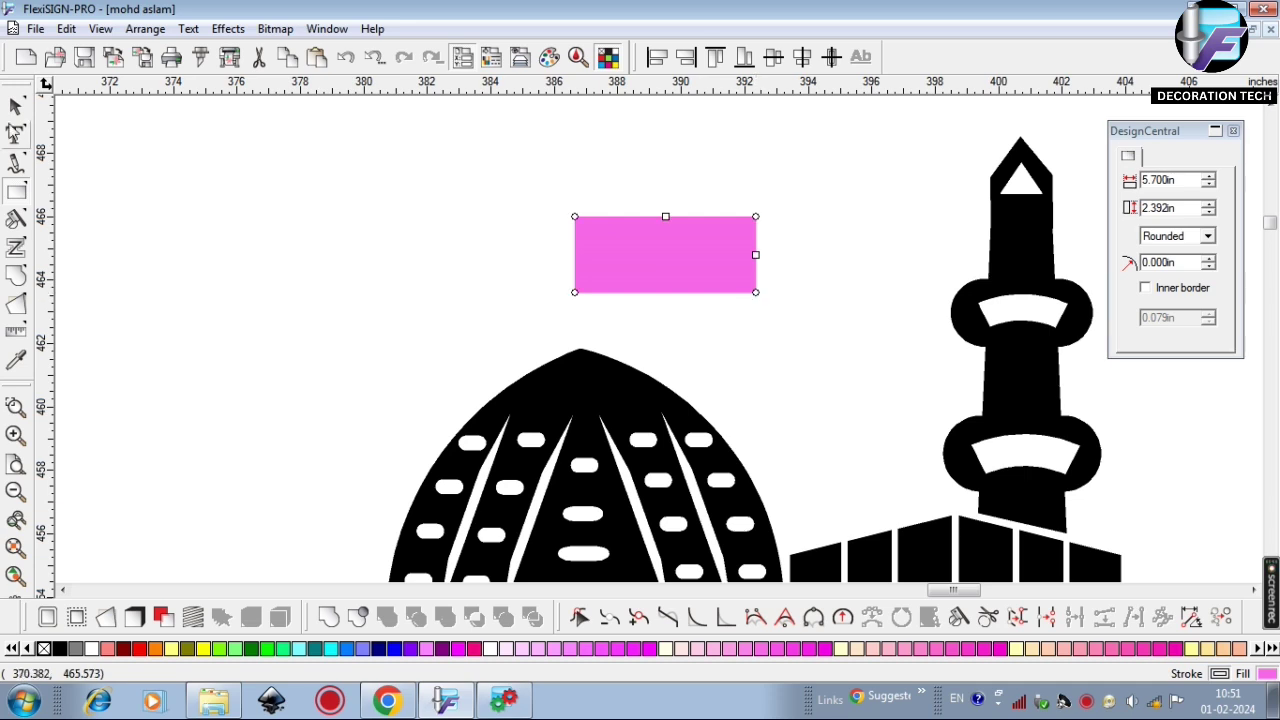
pyautogui.click(15, 107)
pyautogui.click(1174, 160)
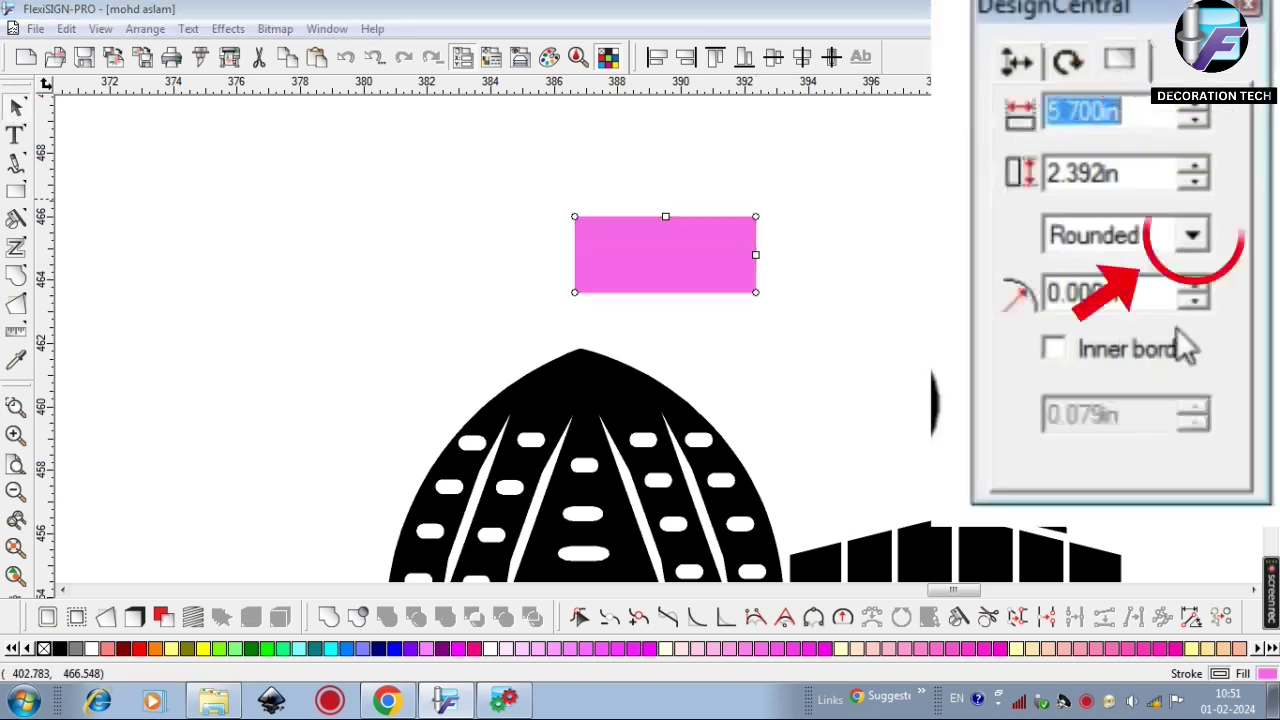
pyautogui.click(1193, 236)
pyautogui.click(1132, 298)
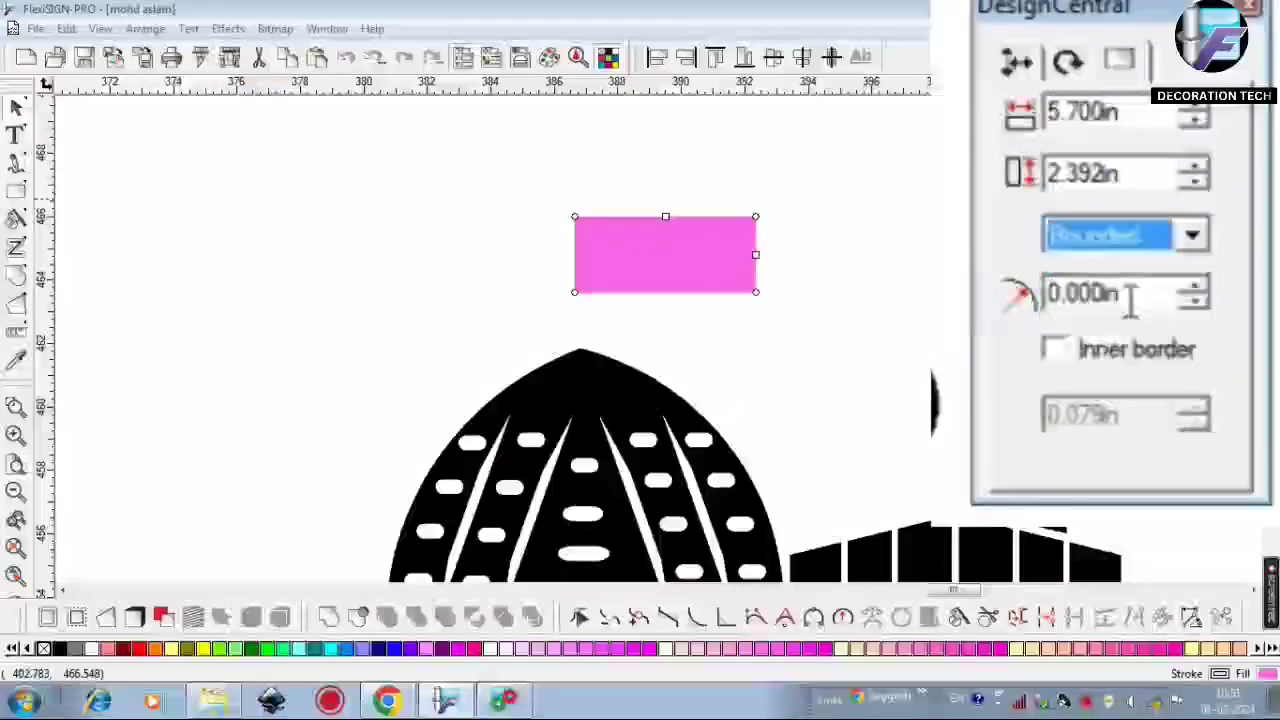
pyautogui.click(1195, 287)
pyautogui.click(1195, 287)
pyautogui.click(1195, 287)
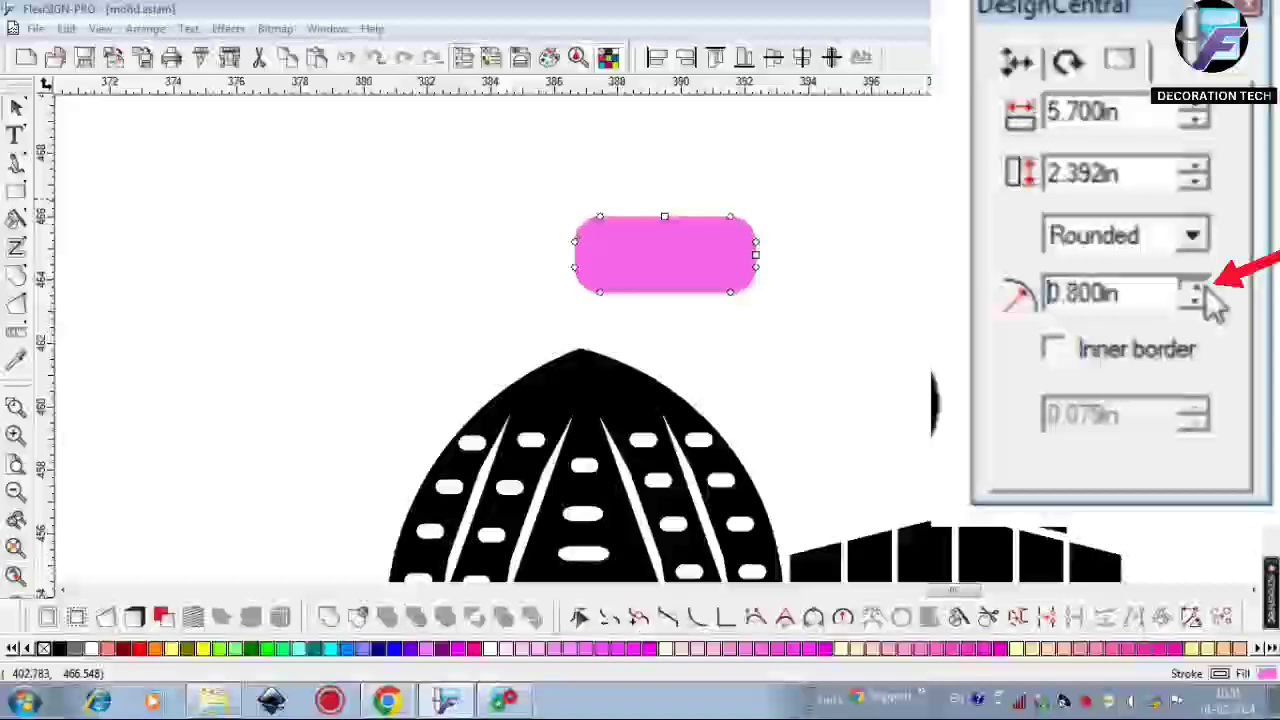
pyautogui.click(1195, 287)
# Narrow the rounded rectangle to about 2.63 in, place it over the dome's tip and fill it black
pyautogui.click(740, 272)
pyautogui.moveTo(757, 256); pyautogui.dragTo(658, 256)
pyautogui.moveTo(602, 262); pyautogui.dragTo(566, 356)
pyautogui.click(59, 649)
pyautogui.click(290, 490)
# Widen the black cap on the dome to about 3.66 in and recentre it over the tip
pyautogui.scroll(-1, 506, 480)
pyautogui.click(652, 345)
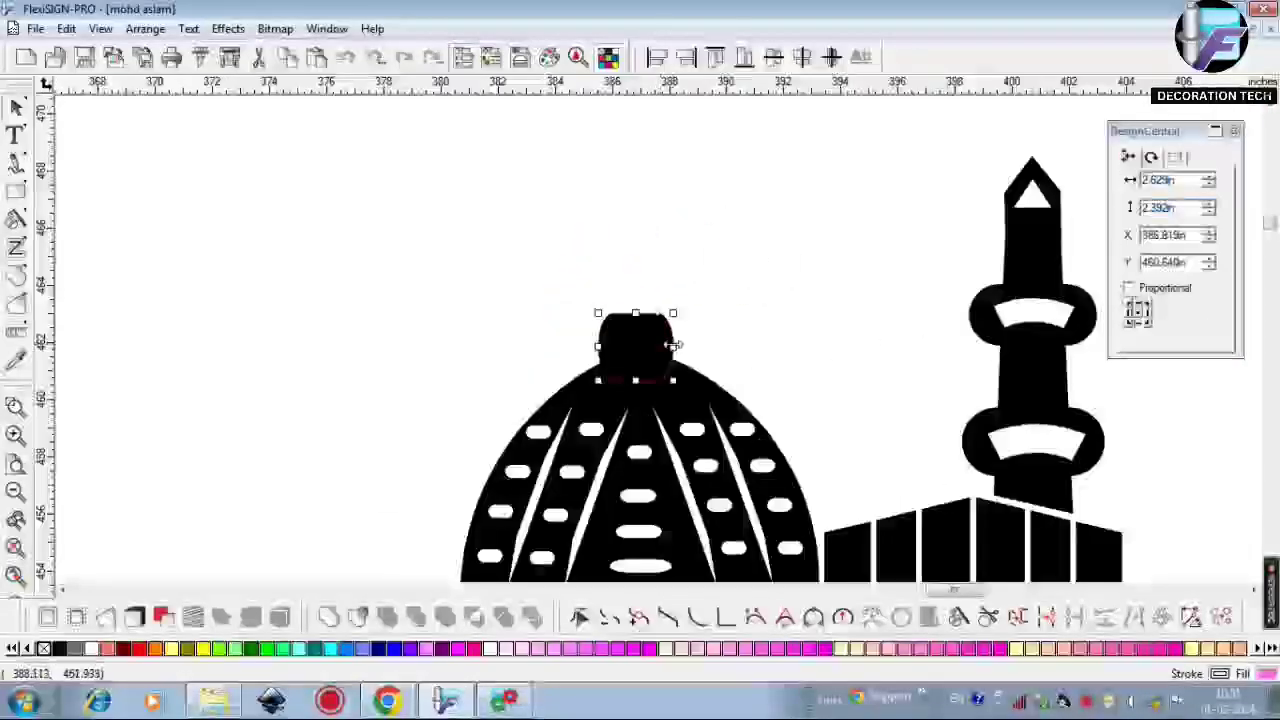
pyautogui.moveTo(674, 345); pyautogui.dragTo(703, 346)
pyautogui.moveTo(682, 352); pyautogui.dragTo(663, 354)
pyautogui.click(731, 369)
# Switch to outline view and replace the cap's upper-left rounded corner with a sloping arc up to its top centre
pyautogui.scroll(2, 731, 369)
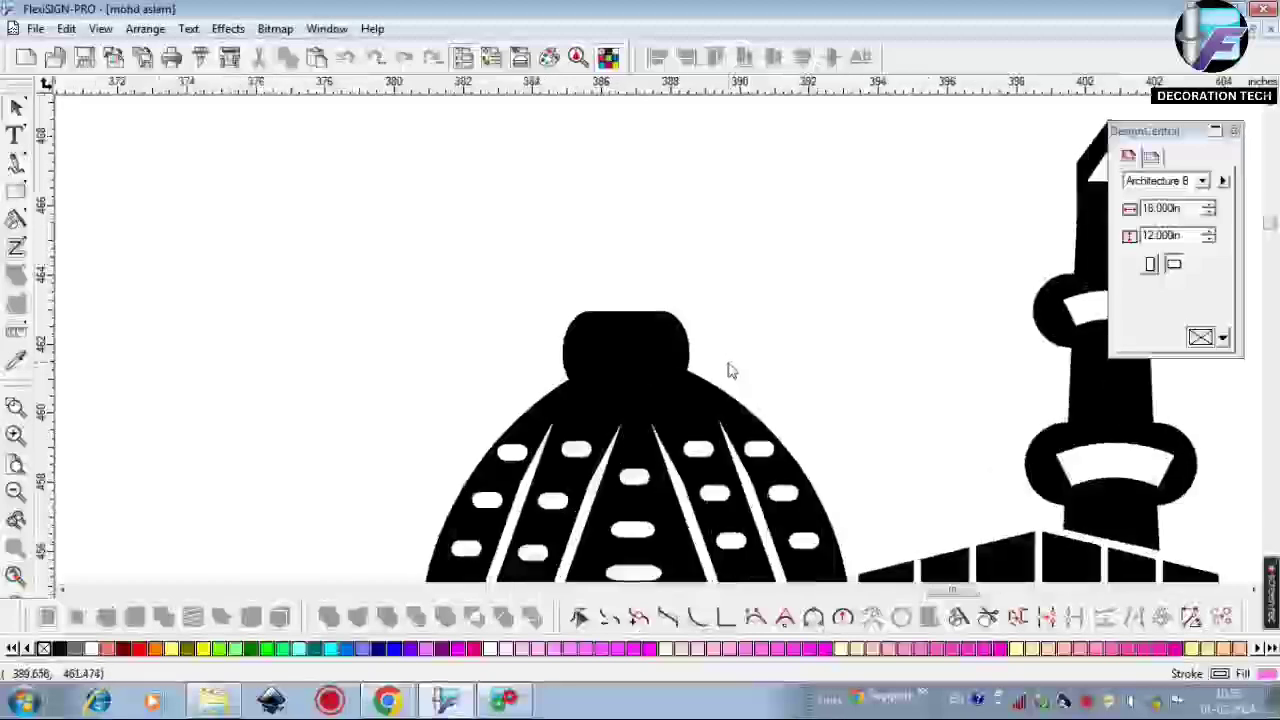
pyautogui.click(624, 338)
pyautogui.hotkey('ctrl', 'f')
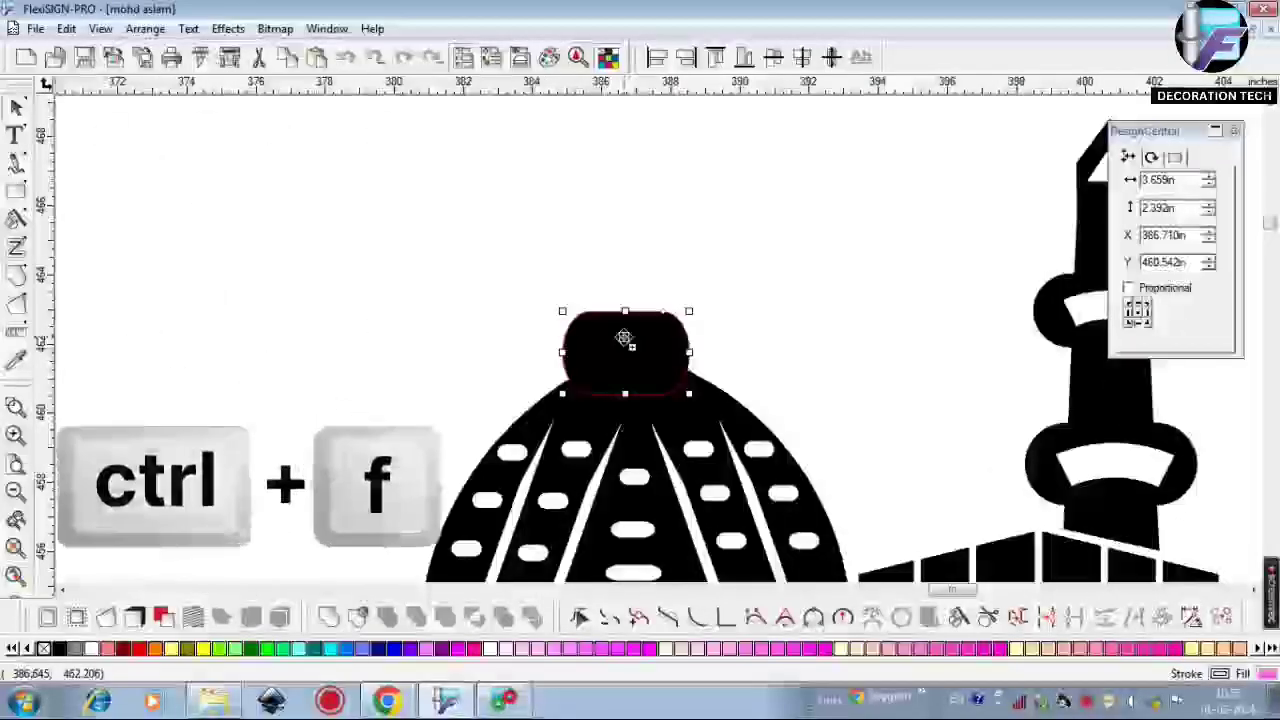
pyautogui.click(758, 324)
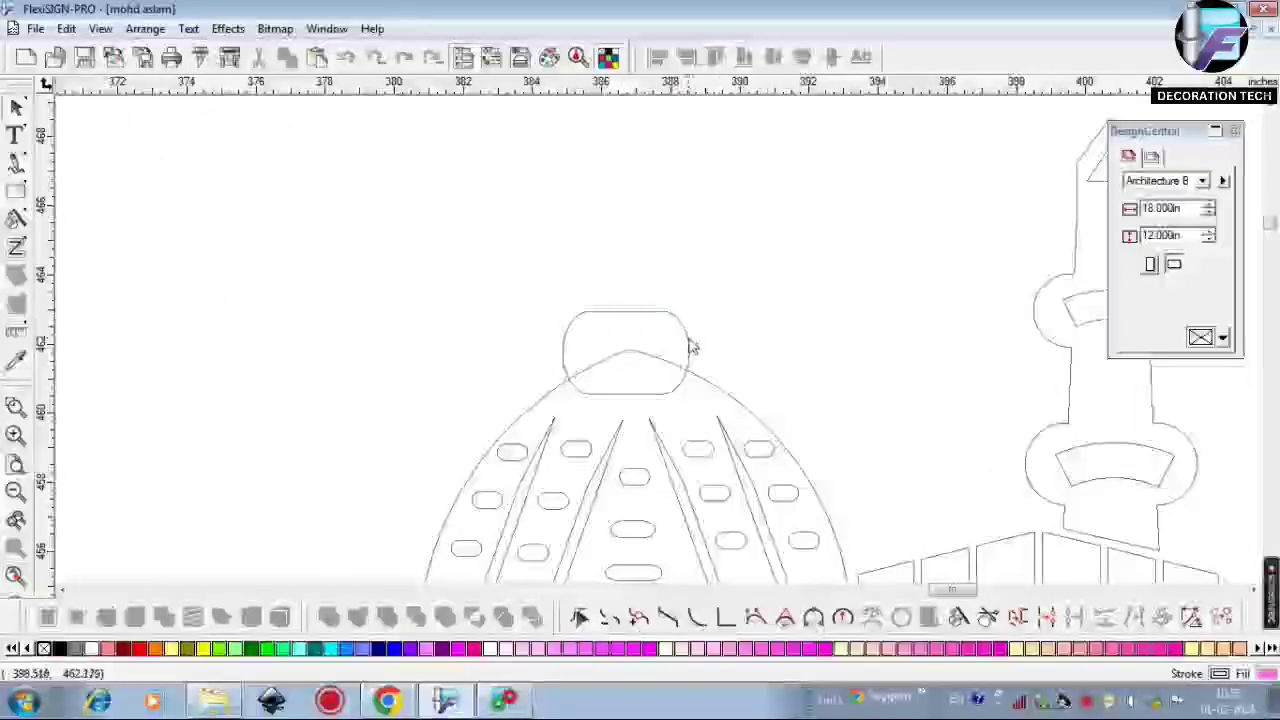
pyautogui.click(690, 350)
pyautogui.click(769, 360)
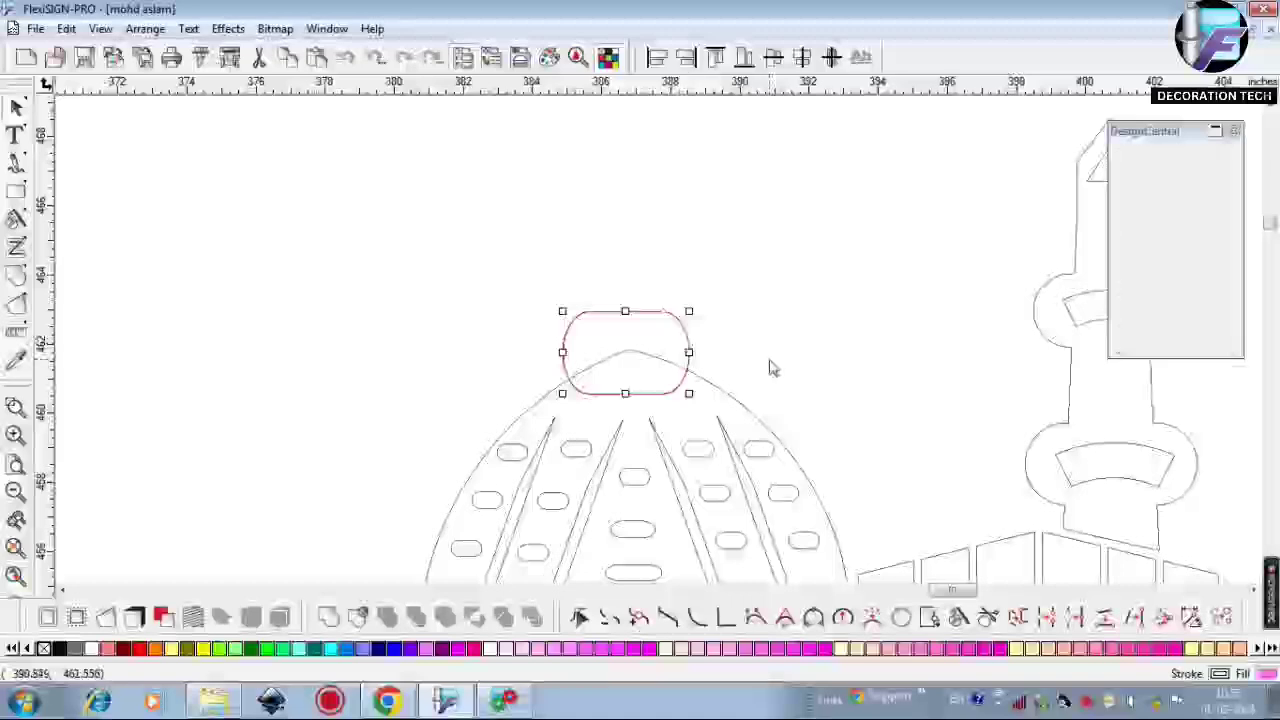
pyautogui.click(689, 355)
pyautogui.click(755, 617)
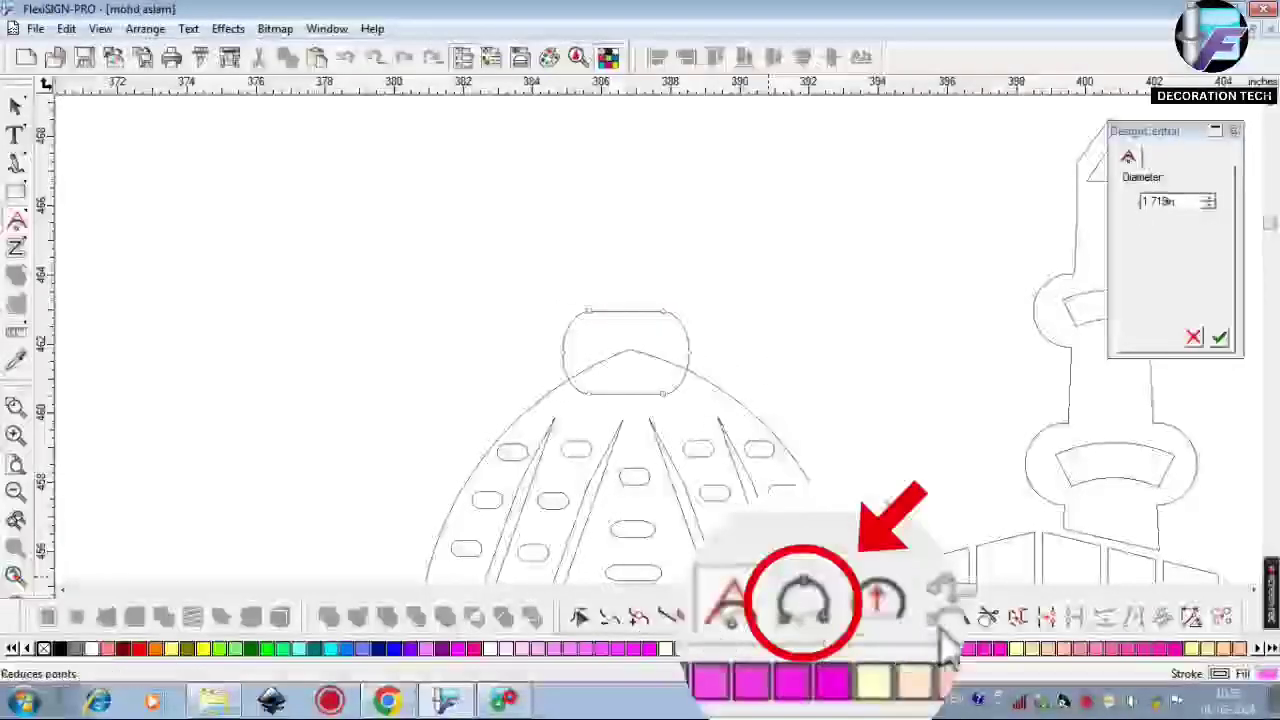
pyautogui.click(817, 610)
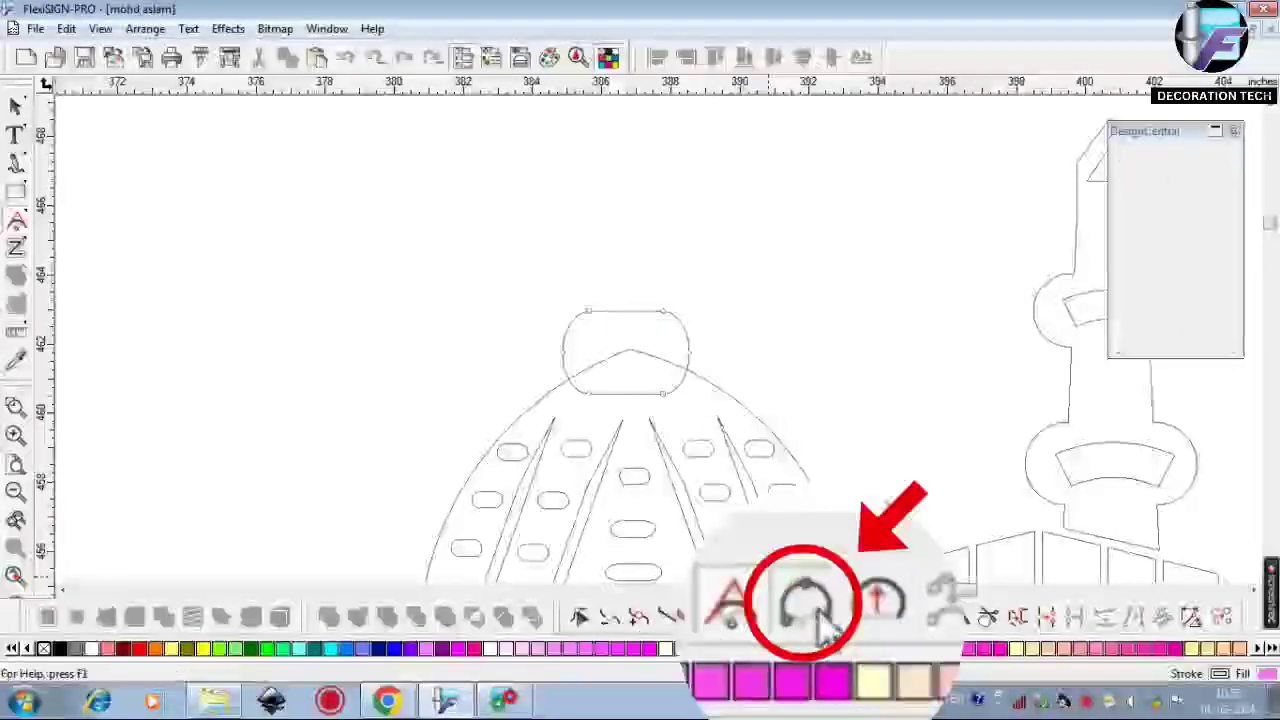
pyautogui.click(563, 365)
pyautogui.click(621, 312)
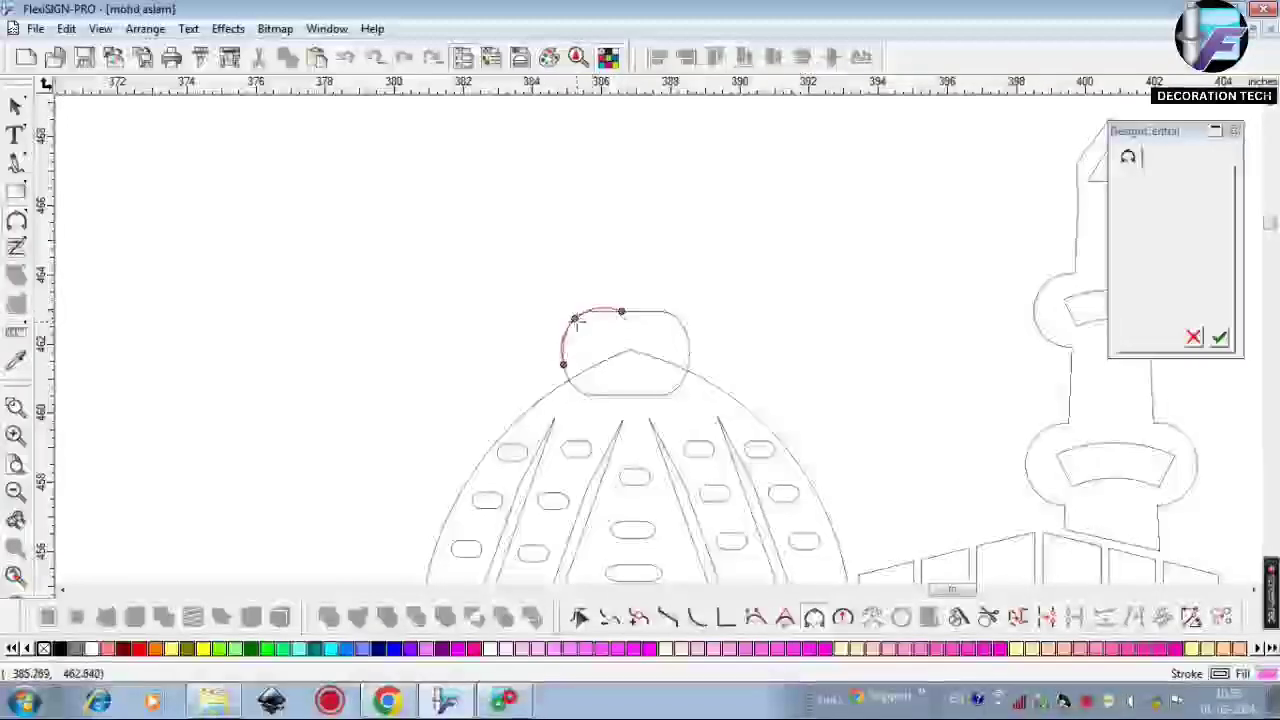
pyautogui.click(588, 334)
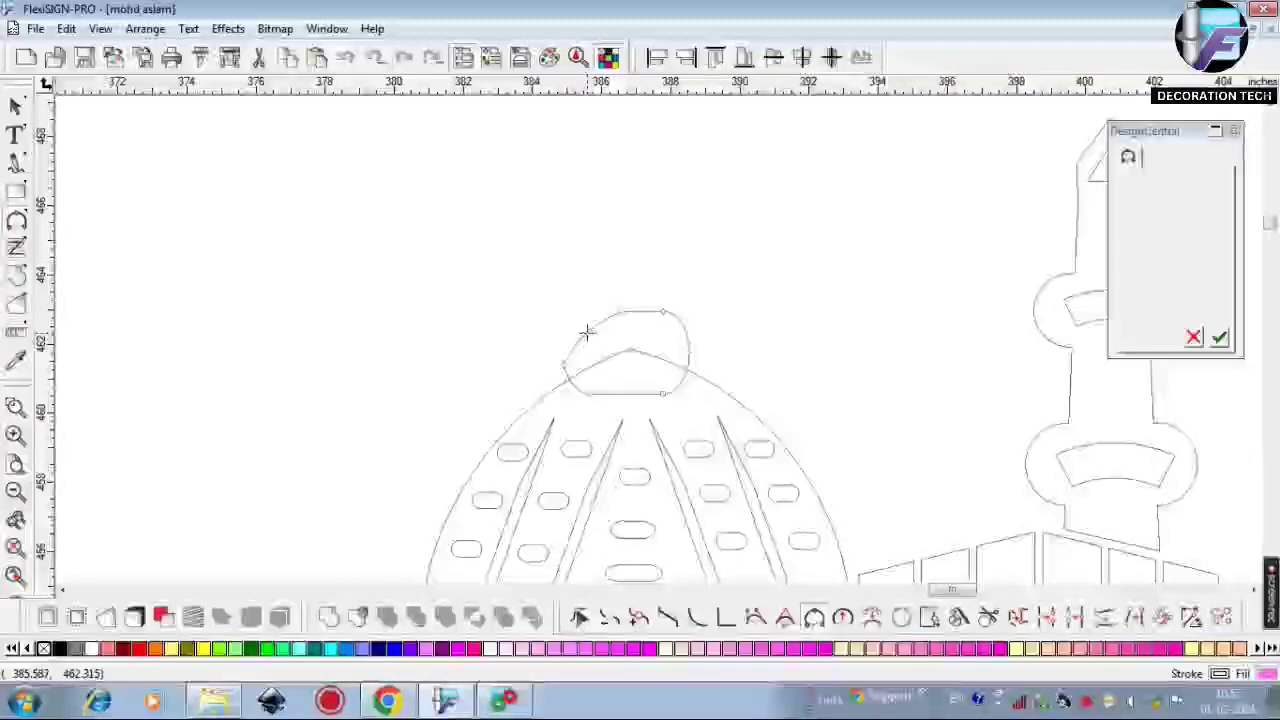
# Replace the cap's upper-right rounded corner with a matching arc and return to the filled view
pyautogui.click(689, 352)
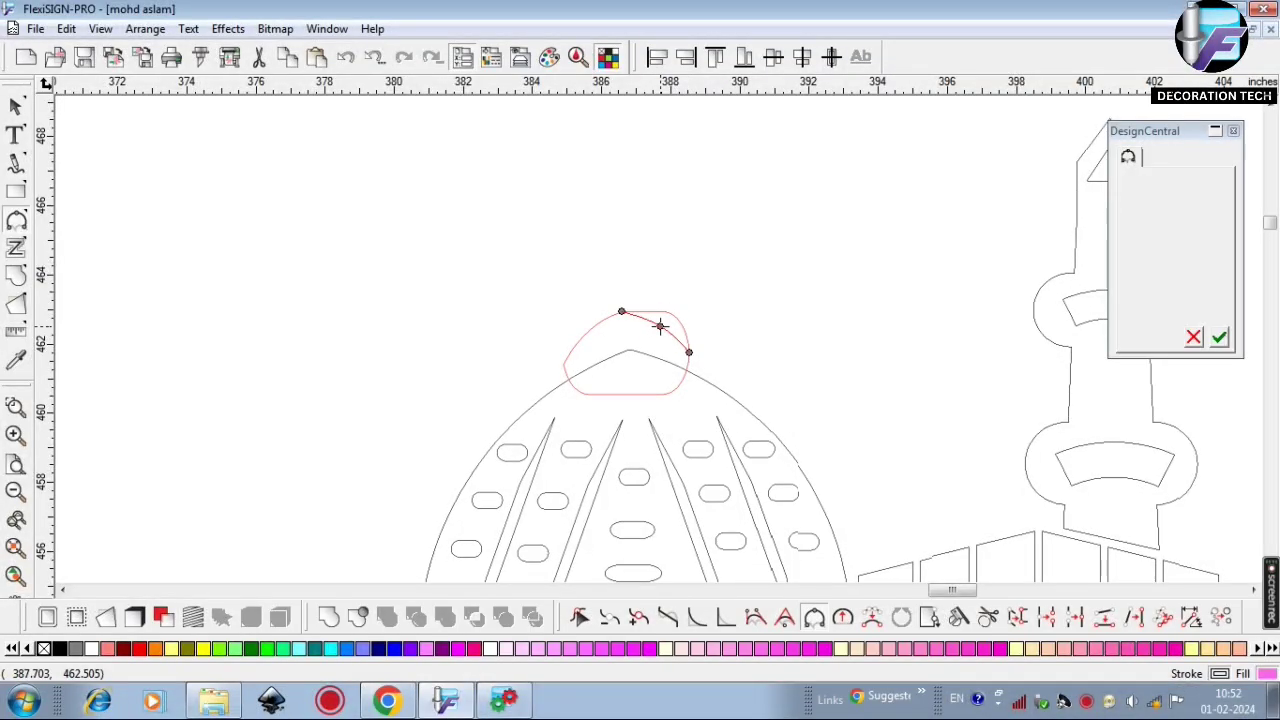
pyautogui.click(13, 107)
pyautogui.press('F2')
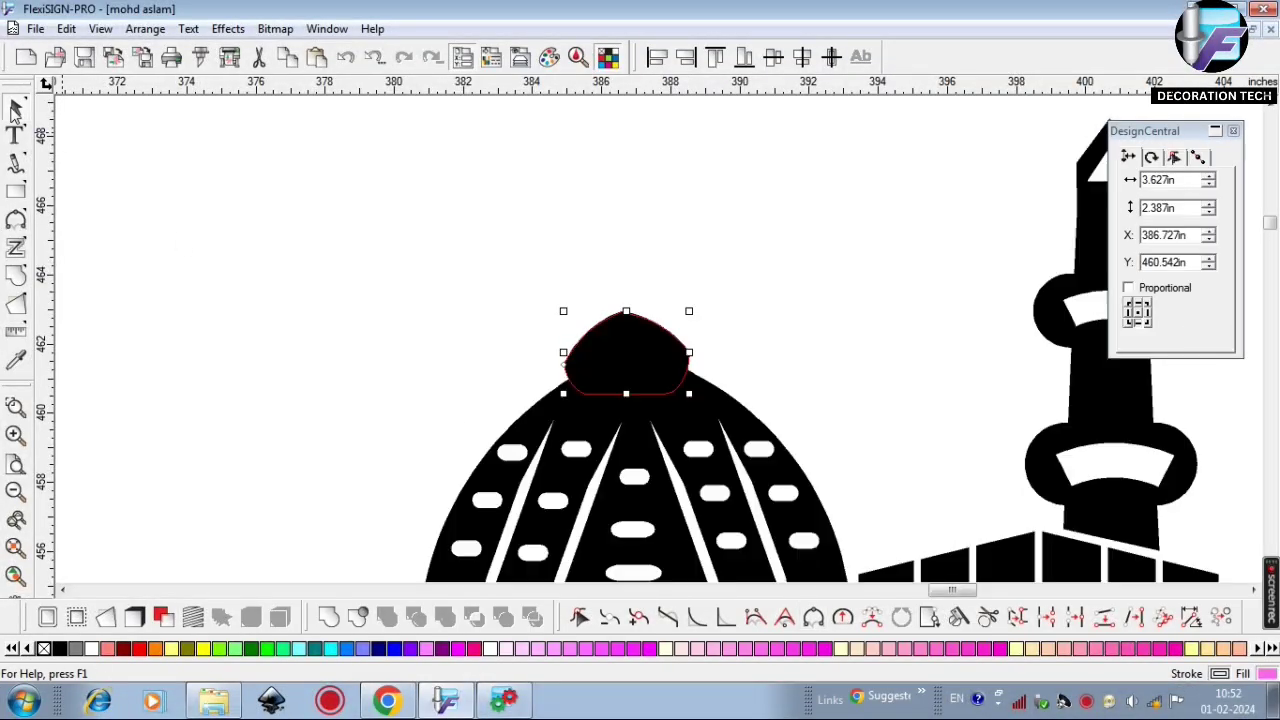
# Centre the pointed cap horizontally on the dome and weld the two into one shape
pyautogui.click(777, 373)
pyautogui.scroll(-2, 778, 374)
pyautogui.click(682, 339)
pyautogui.keyDown('shift'); pyautogui.click(610, 392); pyautogui.keyUp('shift')
pyautogui.press('F7')
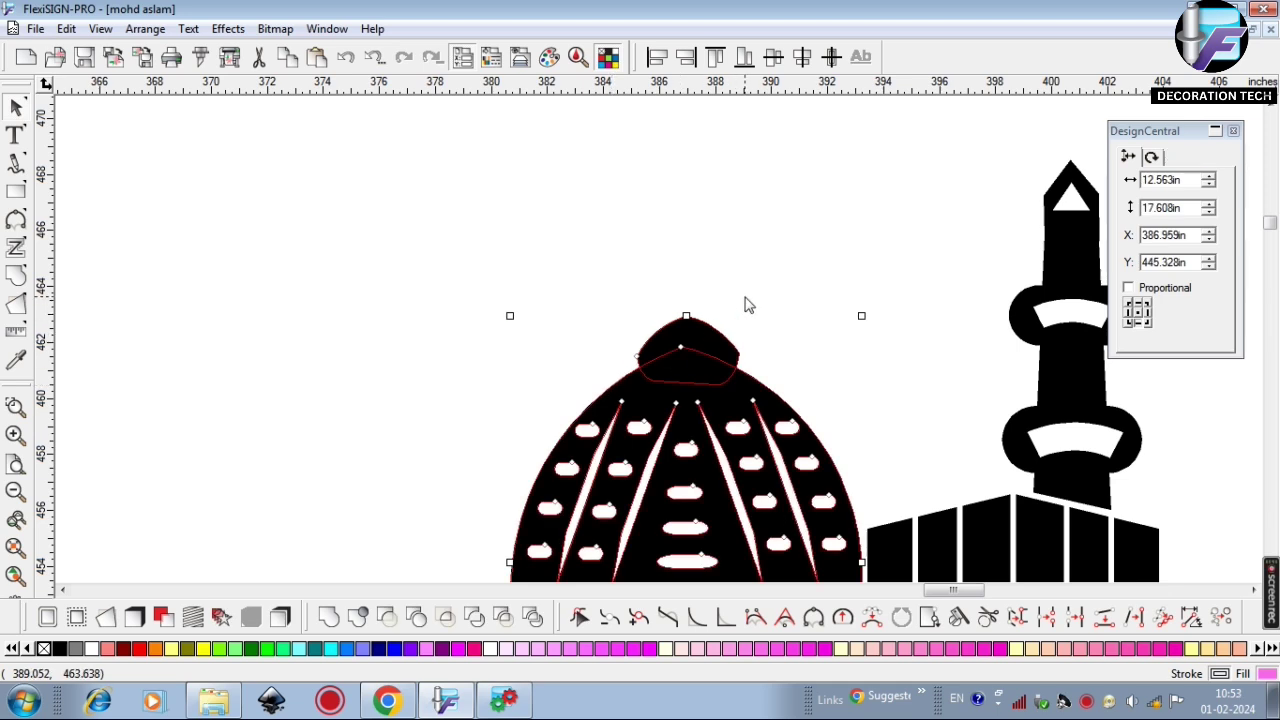
pyautogui.click(761, 279)
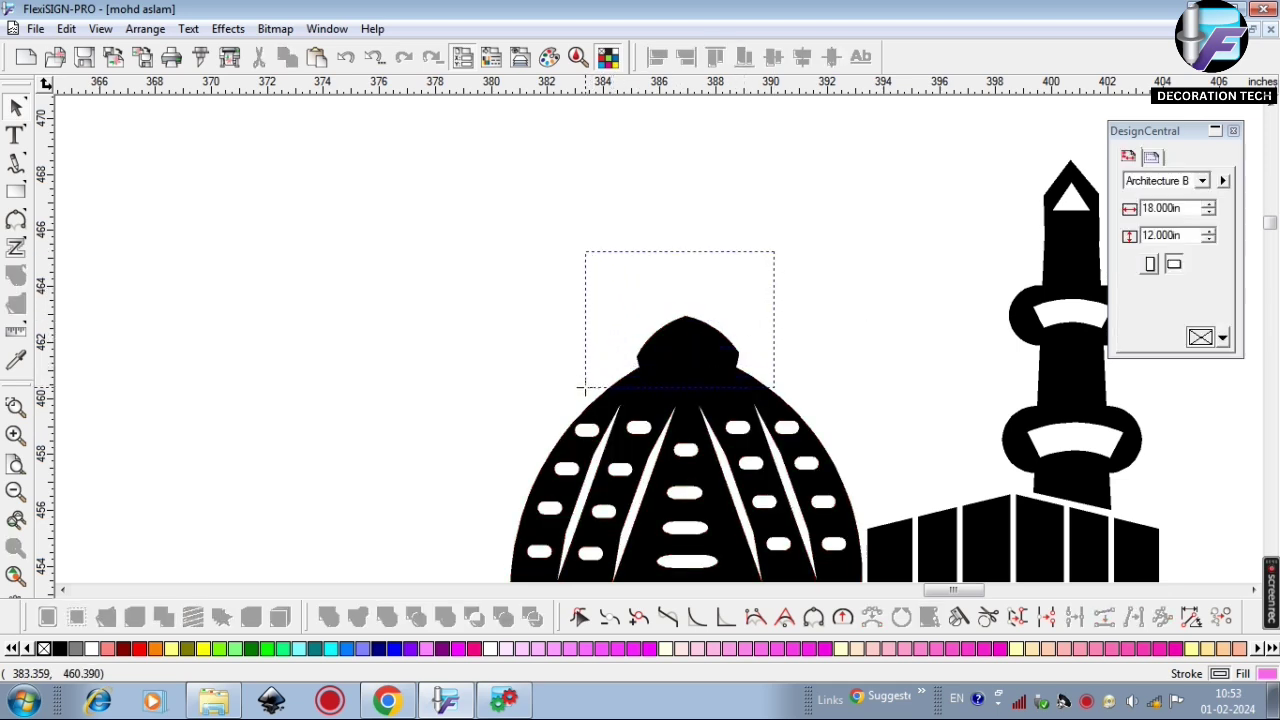
pyautogui.moveTo(585, 388); pyautogui.dragTo(587, 393)
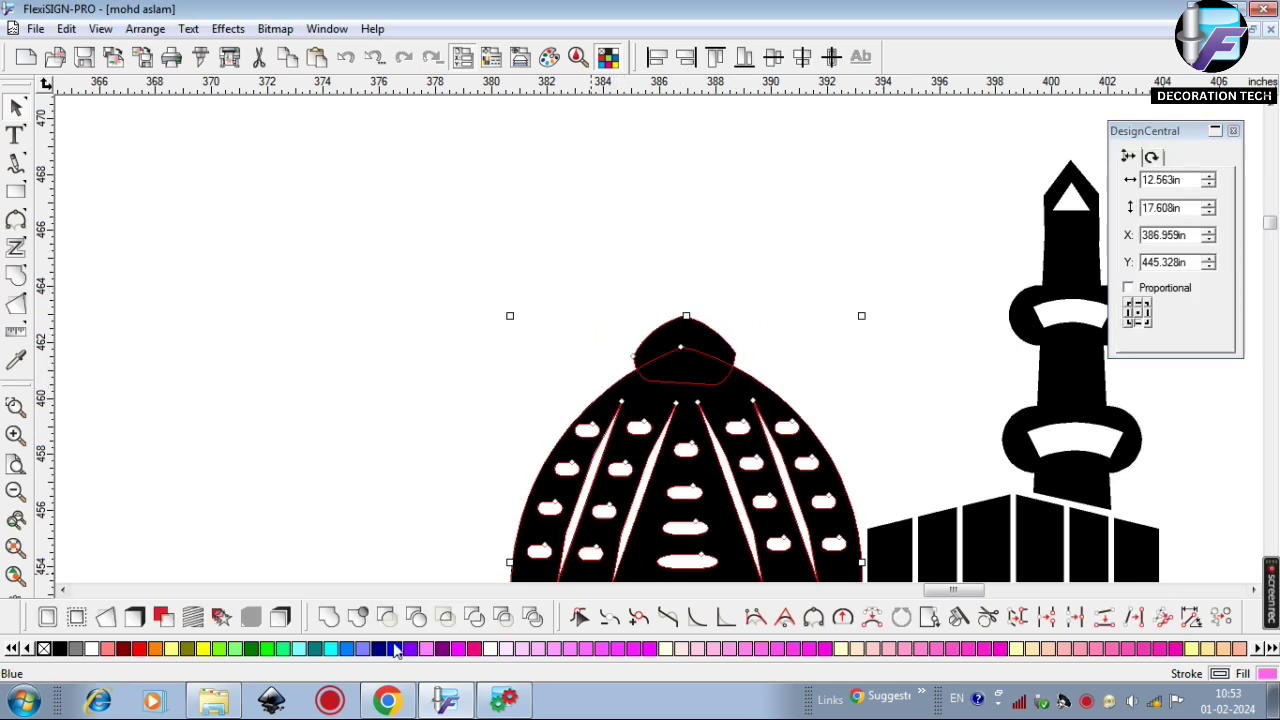
pyautogui.click(310, 645)
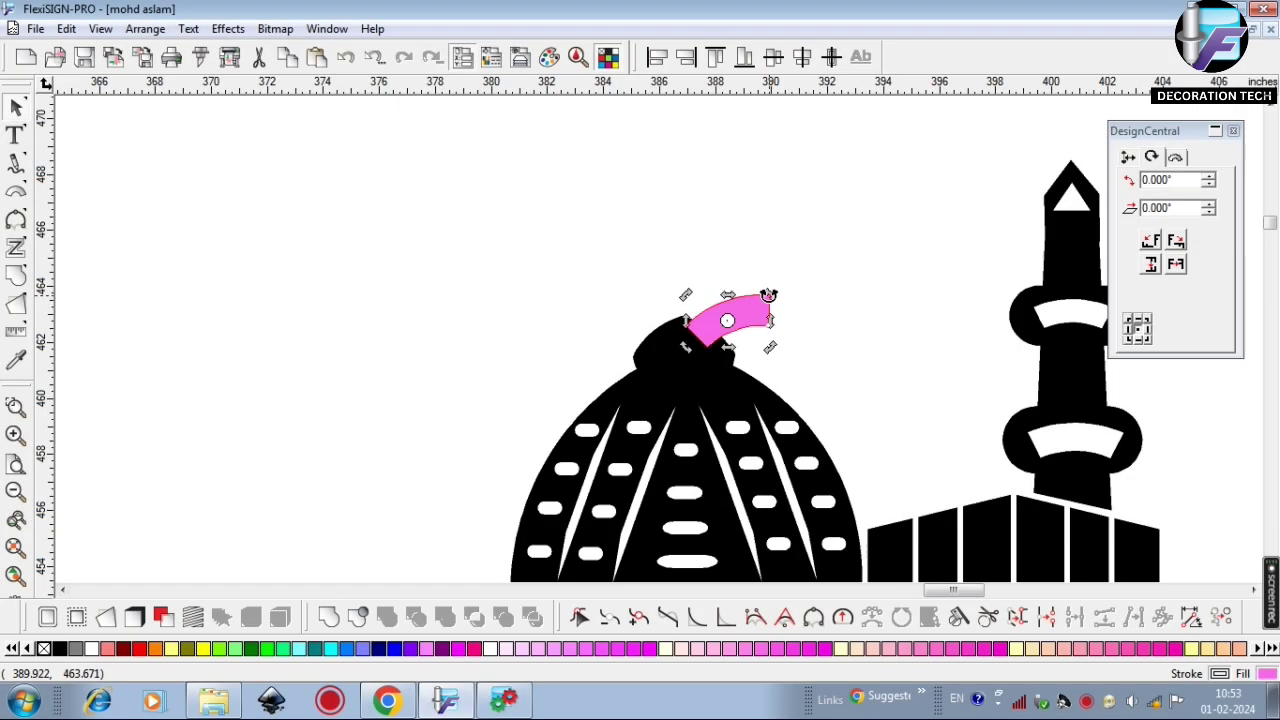
# Rotate the pink arc segment level, place it inside the dome's cap and cut it out of the dome
pyautogui.moveTo(769, 296); pyautogui.dragTo(775, 313)
pyautogui.moveTo(747, 318); pyautogui.dragTo(708, 335)
pyautogui.click(711, 340)
pyautogui.moveTo(683, 347); pyautogui.dragTo(691, 354)
pyautogui.keyDown('shift'); pyautogui.click(655, 392); pyautogui.keyUp('shift')
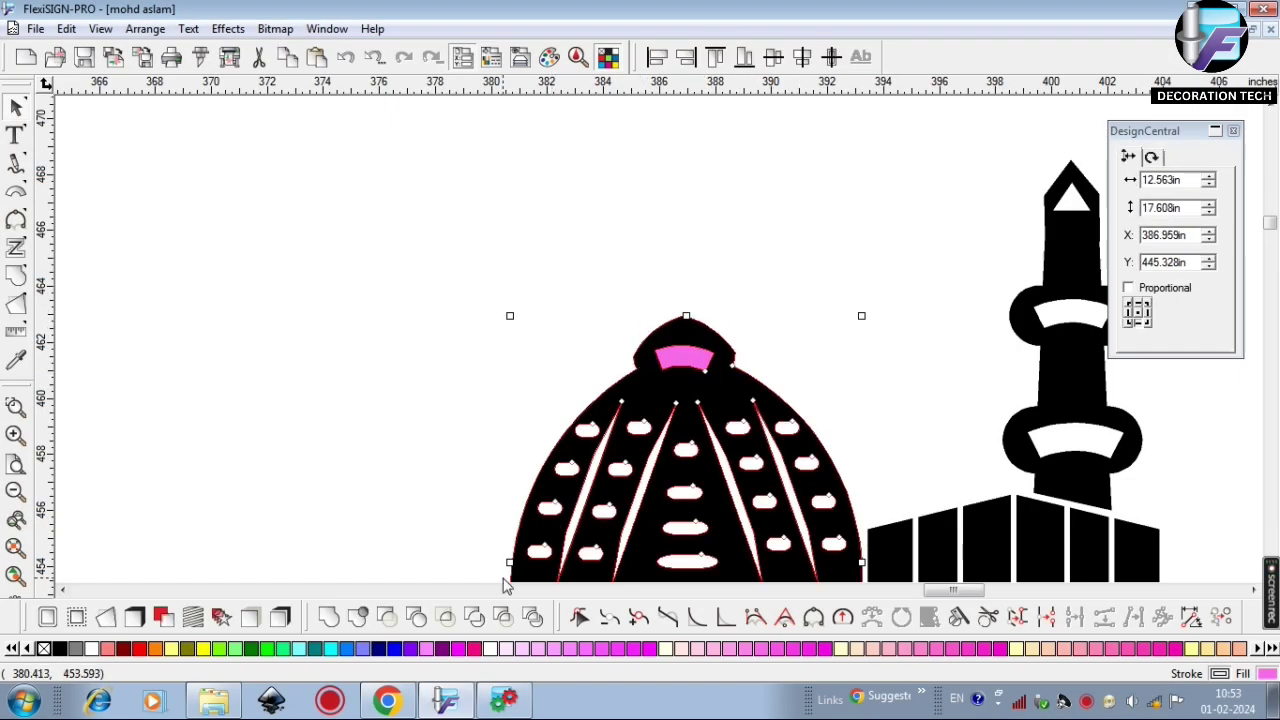
pyautogui.click(386, 615)
pyautogui.click(397, 509)
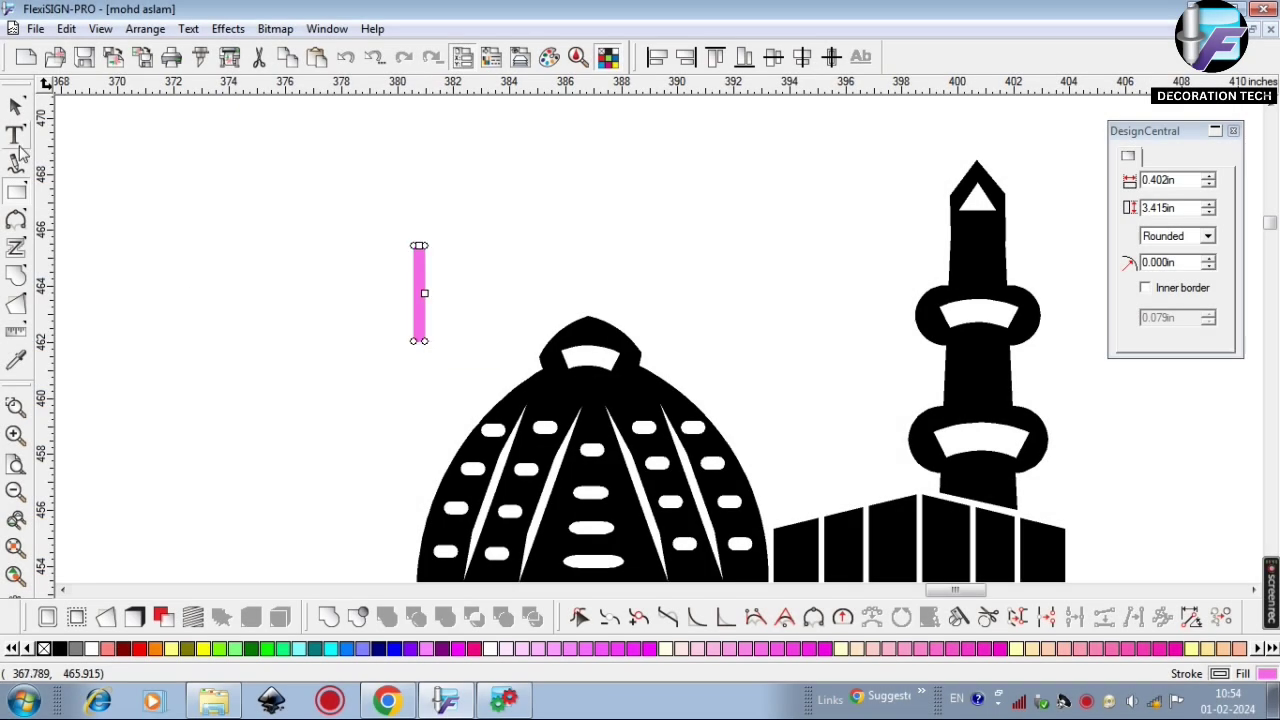
# Move the narrow pink bar onto the cap's tip, colour it black and stretch it upward into a tall spire
pyautogui.moveTo(420, 335); pyautogui.dragTo(587, 322)
pyautogui.click(655, 385)
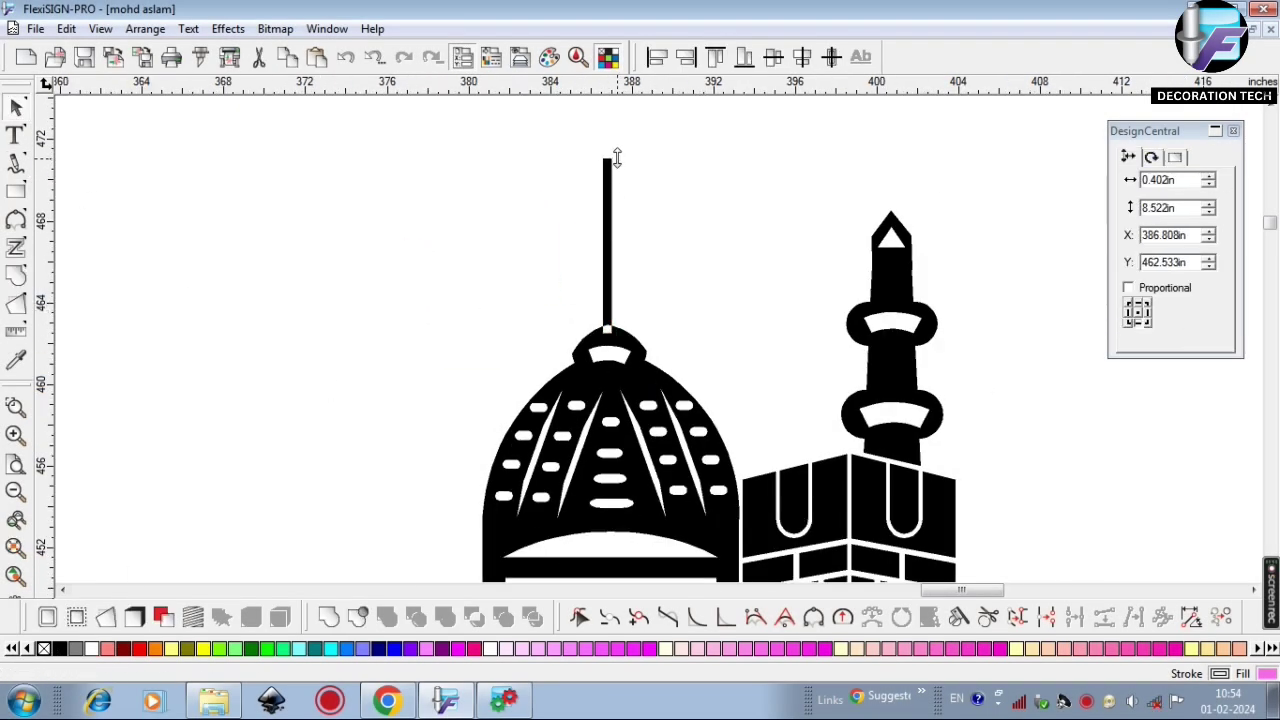
pyautogui.moveTo(617, 158); pyautogui.dragTo(617, 151)
pyautogui.click(680, 262)
# Place a copy of the minaret tower beside the dome, stretch it to about 20.56 in tall and raise it
pyautogui.scroll(-1, 704, 288)
pyautogui.click(857, 371)
pyautogui.moveTo(857, 371); pyautogui.dragTo(715, 365)
pyautogui.moveTo(704, 228); pyautogui.dragTo(694, 136)
pyautogui.moveTo(714, 374); pyautogui.dragTo(723, 278)
pyautogui.click(751, 402)
pyautogui.scroll(3, 751, 402)
pyautogui.click(744, 371)
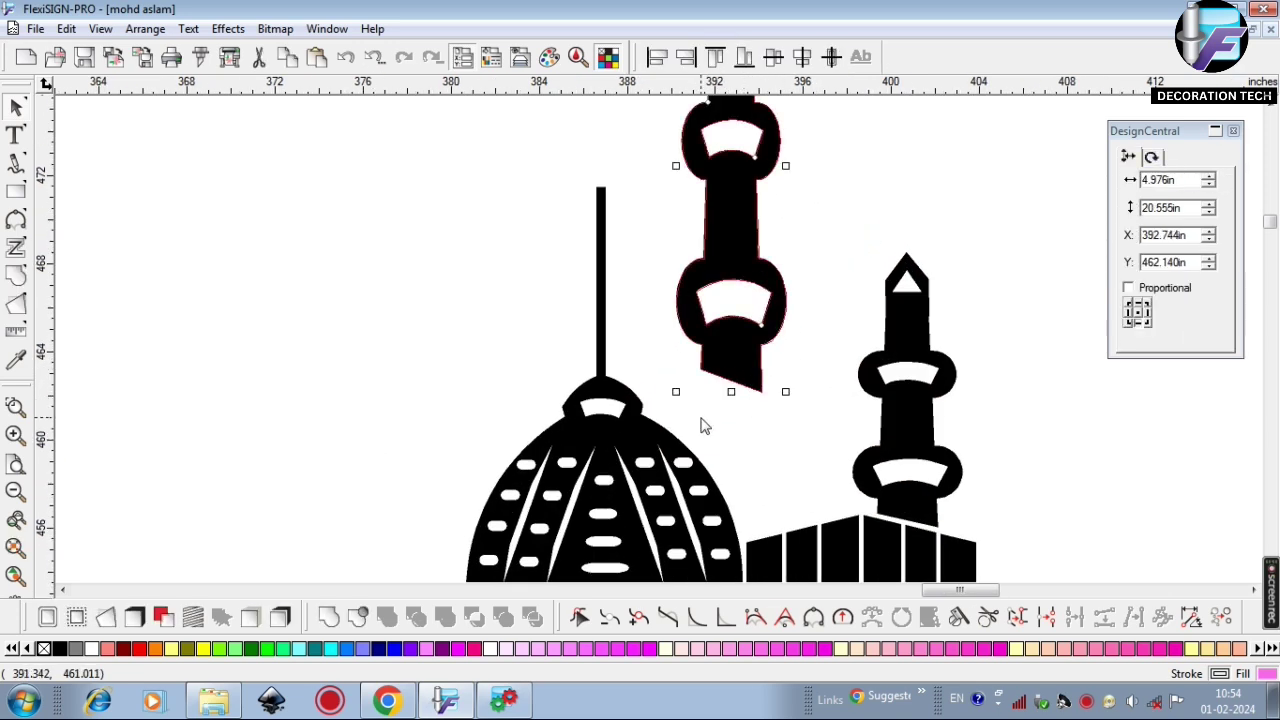
pyautogui.click(743, 449)
# Widen the spire bar above the dome and recentre it on the cap's tip
pyautogui.click(601, 285)
pyautogui.moveTo(612, 285); pyautogui.dragTo(614, 285)
pyautogui.moveTo(607, 317); pyautogui.dragTo(604, 316)
pyautogui.click(655, 337)
# Move the stretched minaret copy down so its base meets the dome's right shoulder
pyautogui.moveTo(736, 360); pyautogui.dragTo(706, 421)
pyautogui.scroll(-3, 780, 300)
pyautogui.click(818, 212)
pyautogui.moveTo(693, 373); pyautogui.dragTo(703, 386)
pyautogui.click(885, 402)
pyautogui.scroll(-2, 885, 402)
pyautogui.scroll(3, 738, 476)
pyautogui.scroll(2, 740, 484)
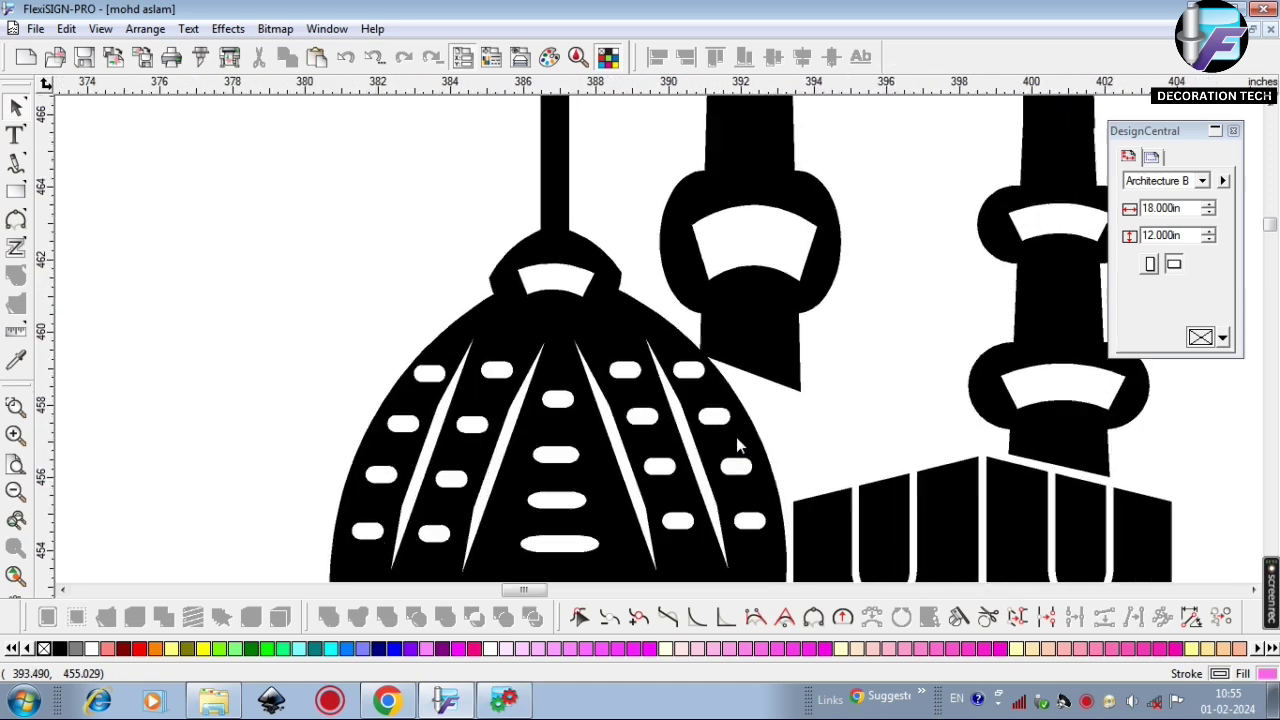
# Switch to outline view and pull the minaret copy's lower-right corner point down to the dome's lower right edge
pyautogui.click(736, 437)
pyautogui.scroll(1, 760, 420)
pyautogui.hscroll(1, 751, 442)
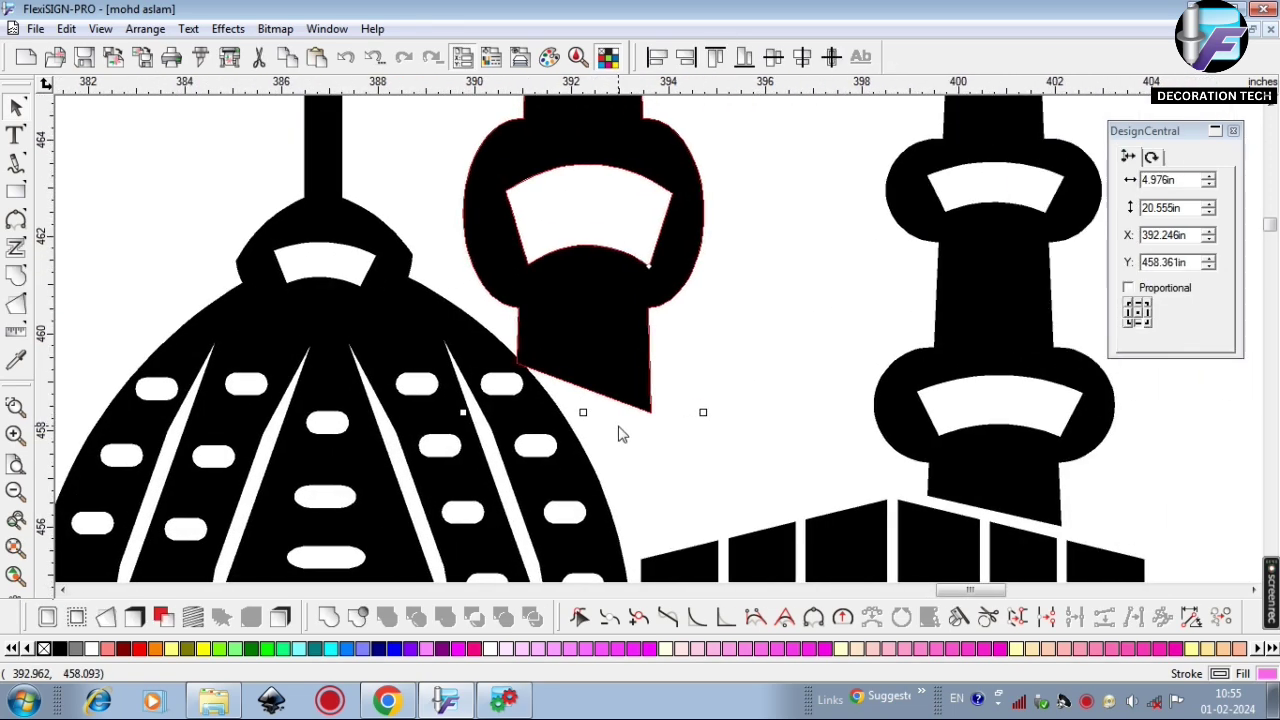
pyautogui.hotkey('ctrl', 'f')
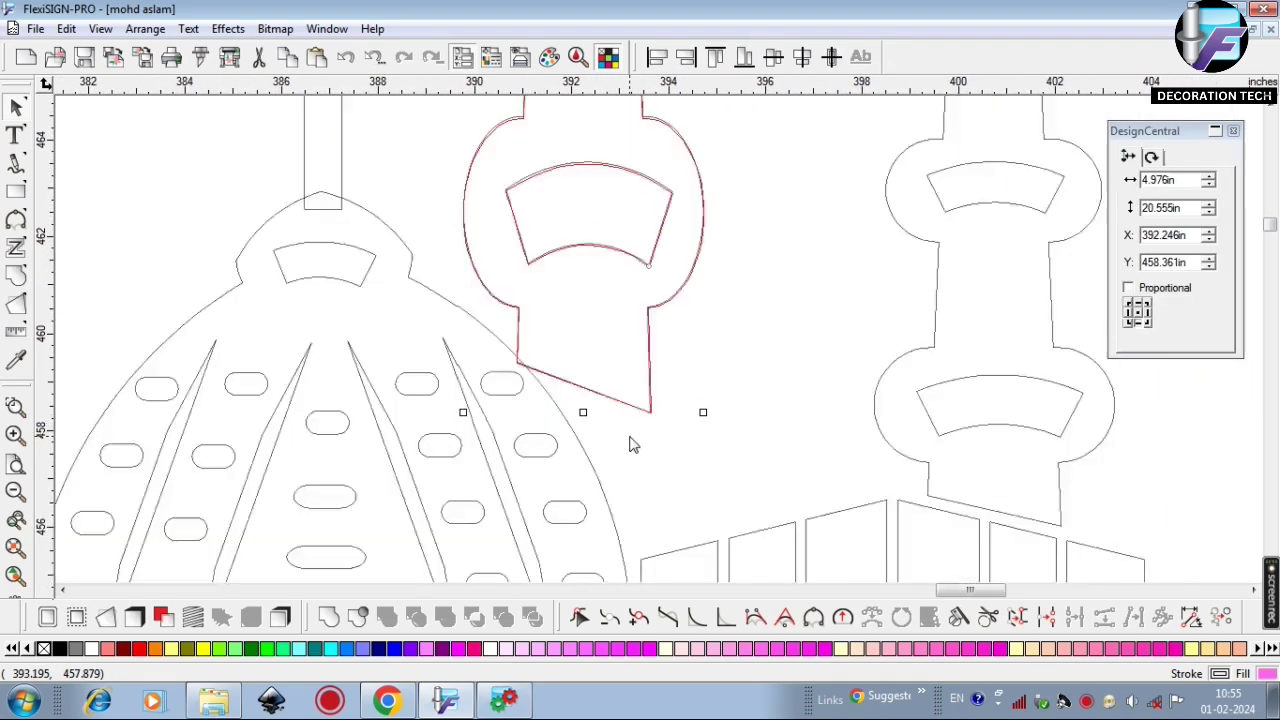
pyautogui.click(690, 394)
pyautogui.click(650, 411)
pyautogui.press('Left')
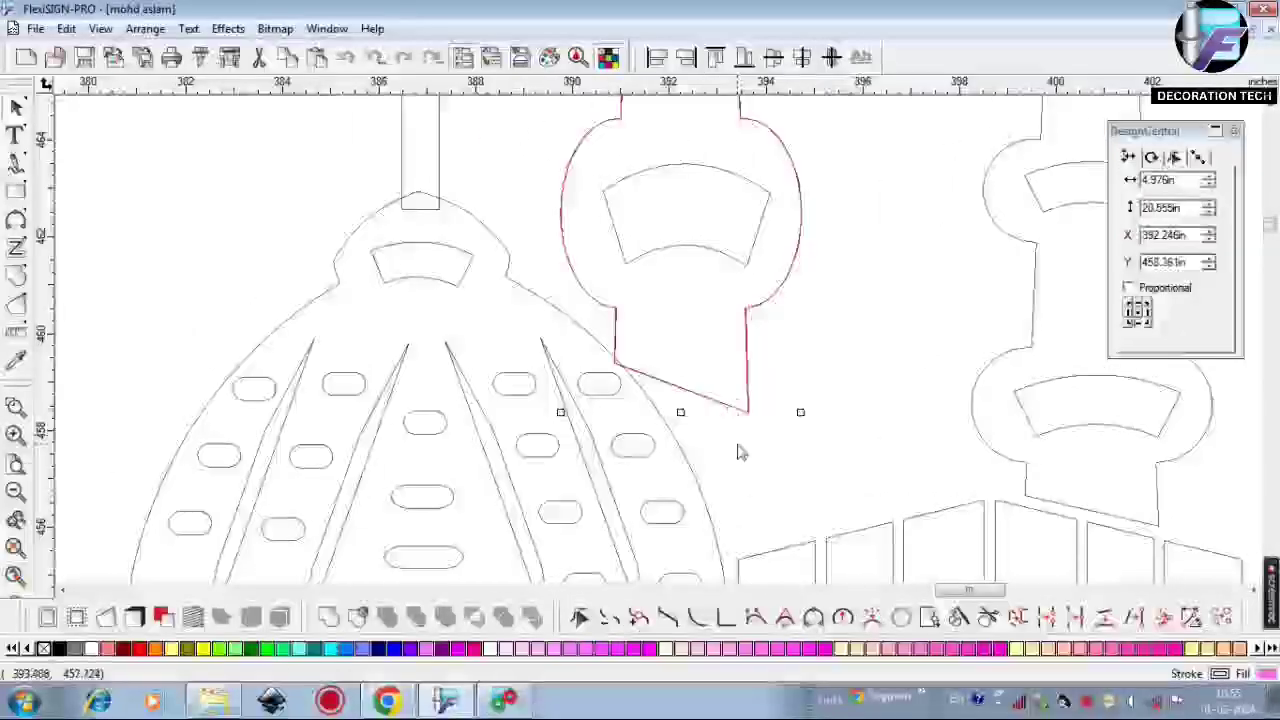
pyautogui.click(580, 616)
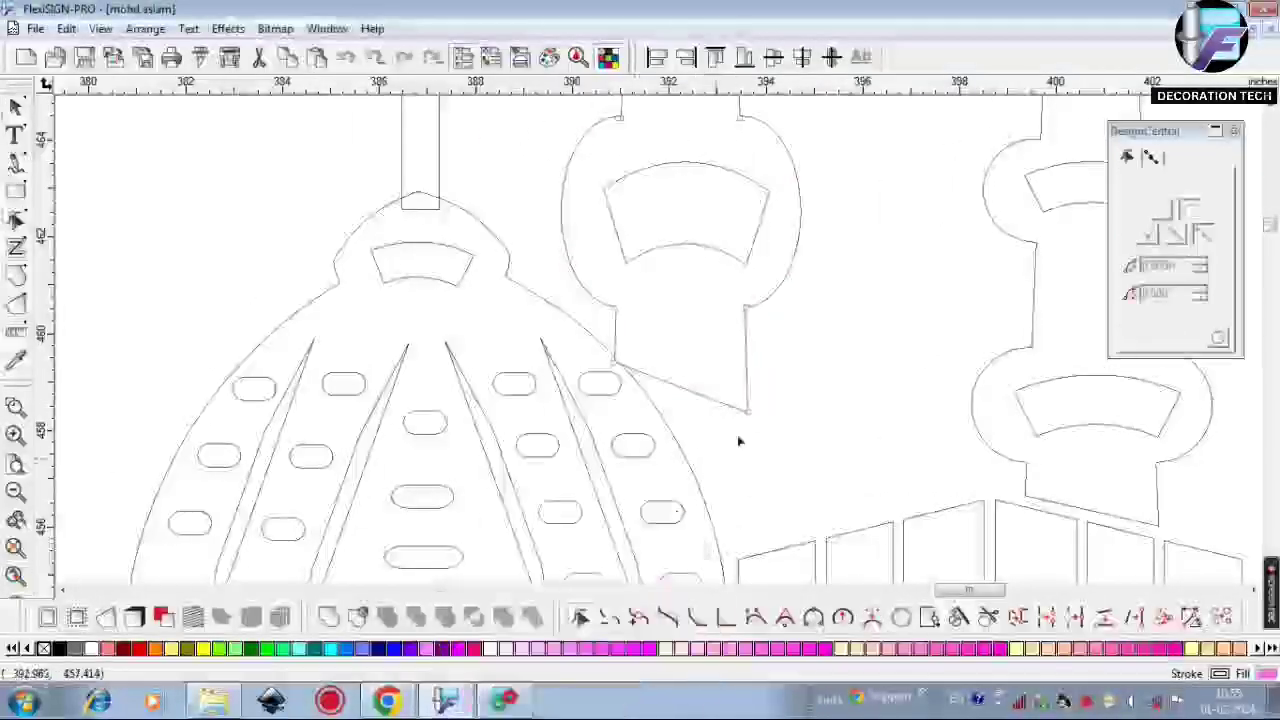
pyautogui.moveTo(746, 411); pyautogui.dragTo(730, 569)
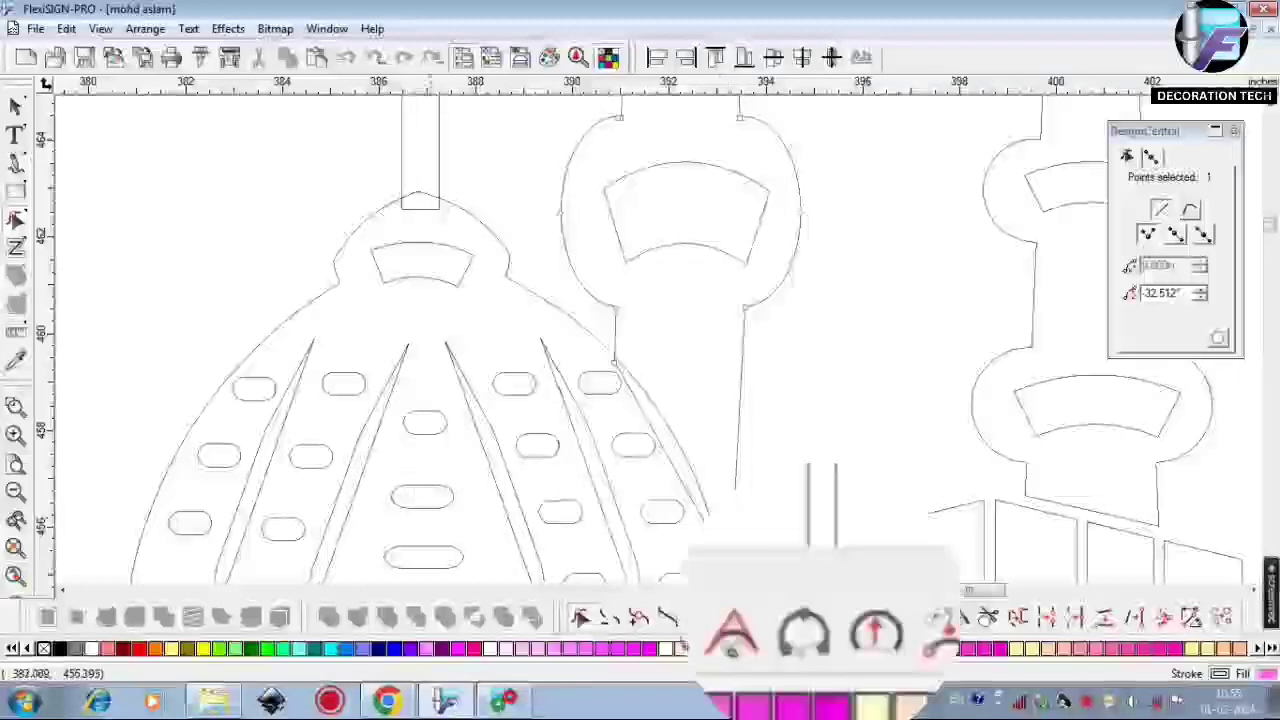
# Reshape the minaret copy's slanted lower edge with an arc that follows the dome's curve
pyautogui.click(814, 617)
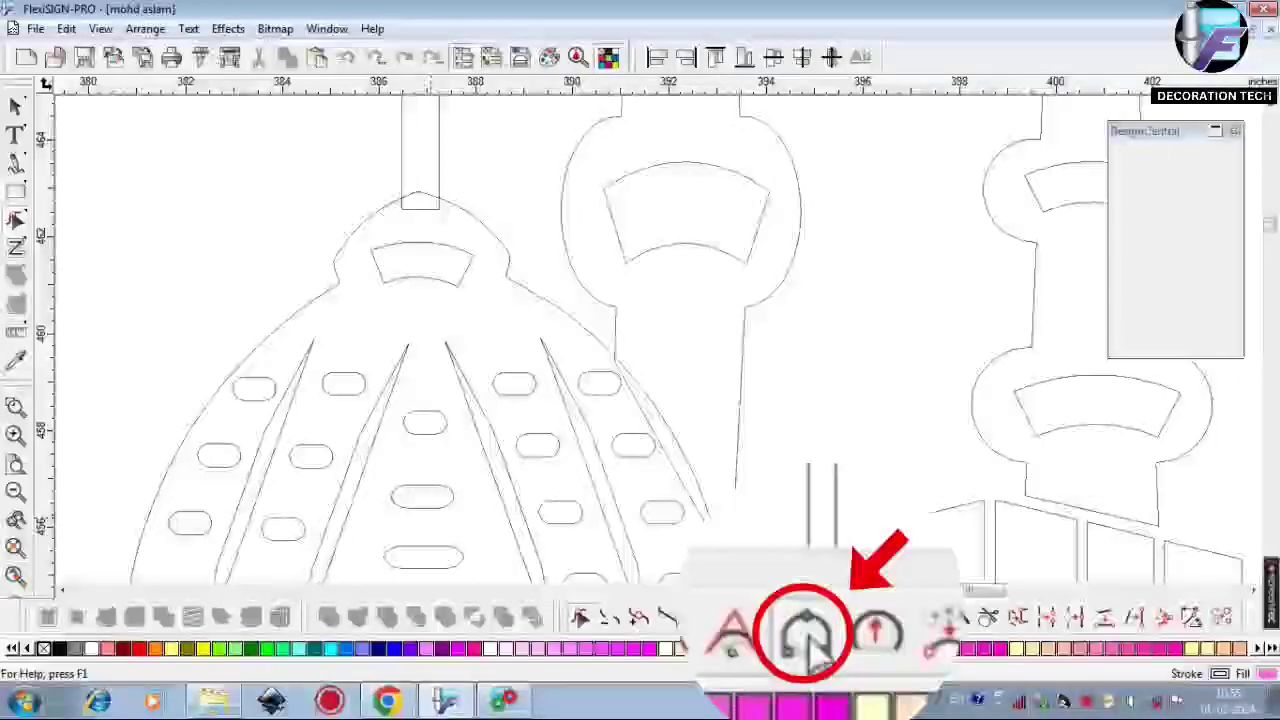
pyautogui.click(614, 345)
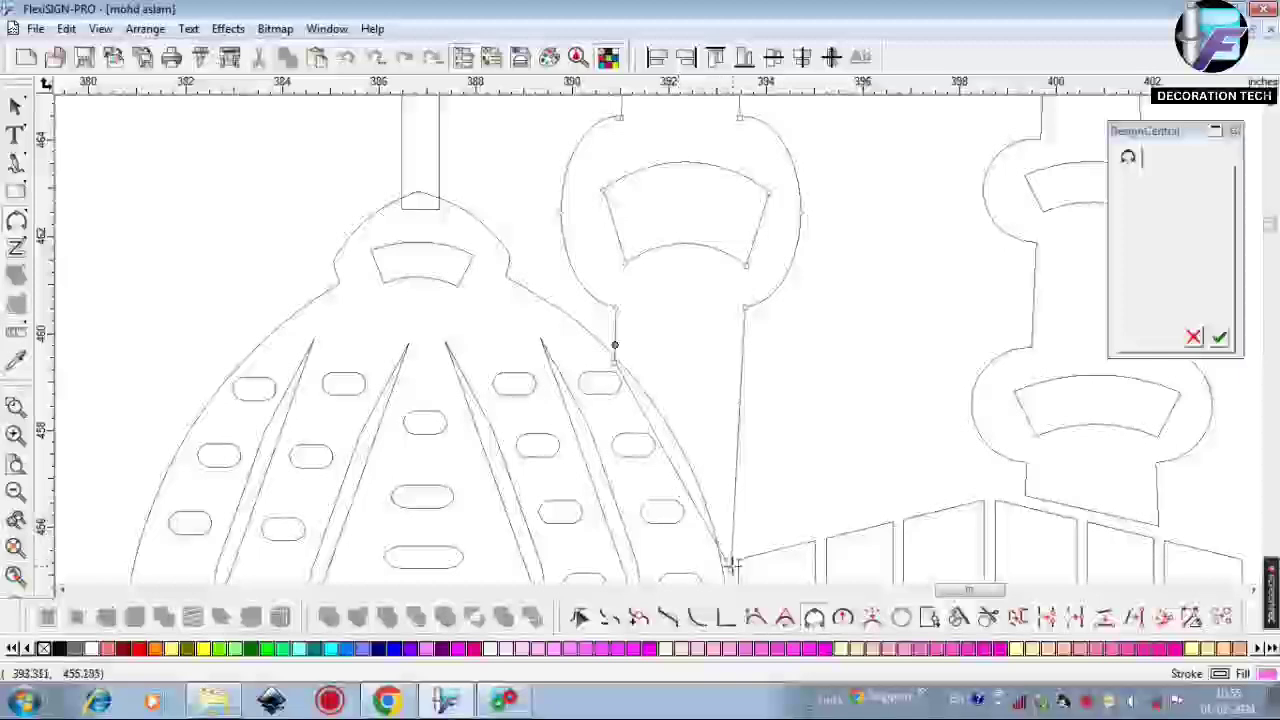
pyautogui.click(731, 567)
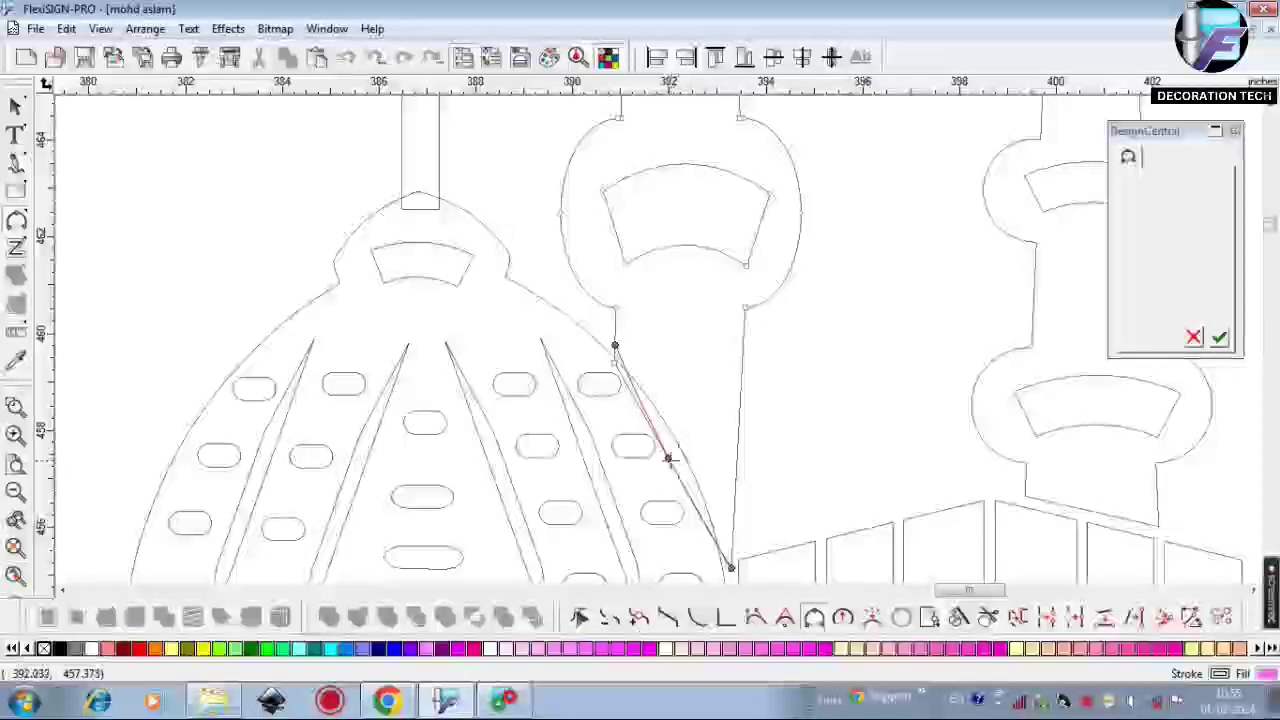